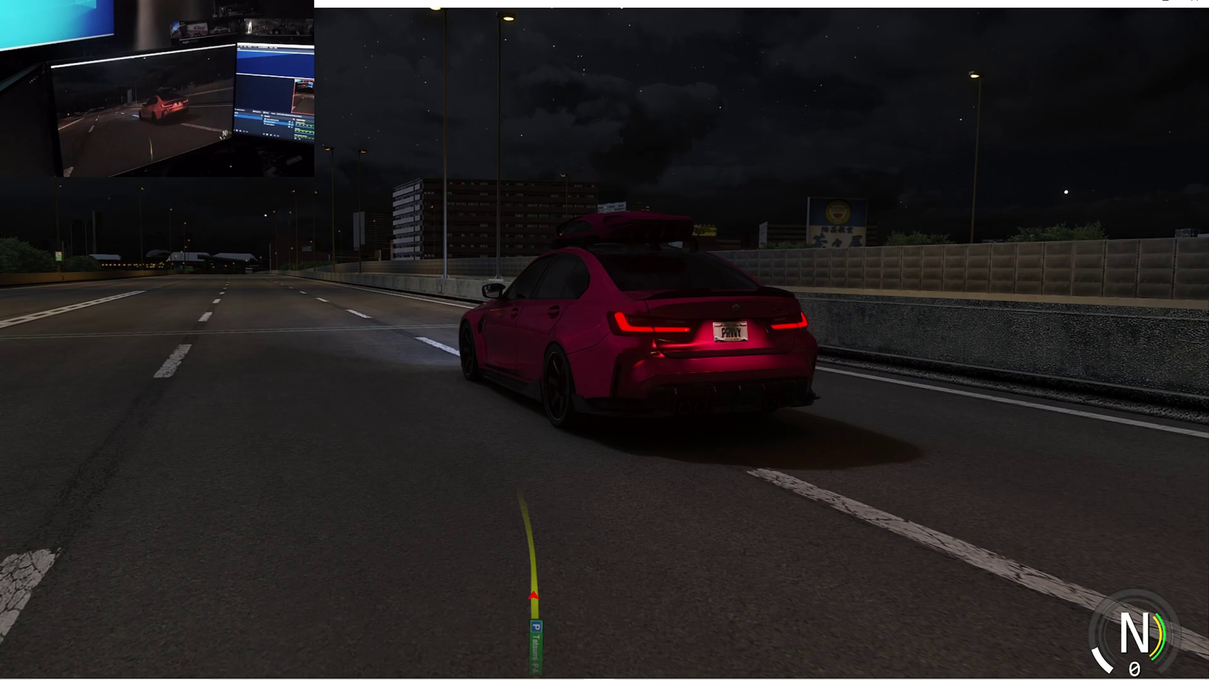
# Step: Open This PC in File Explorer and go to Local Disk (D:)
pyautogui.moveTo(189, 239); pyautogui.dragTo(561, 319)
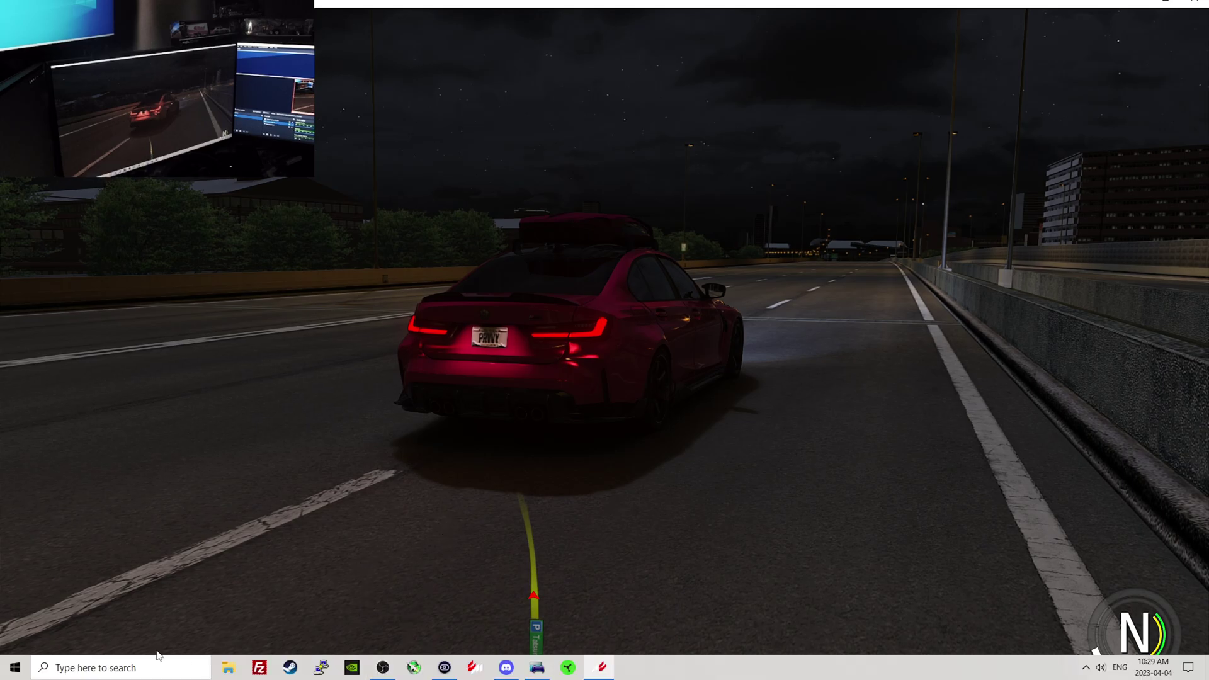
pyautogui.click(142, 671)
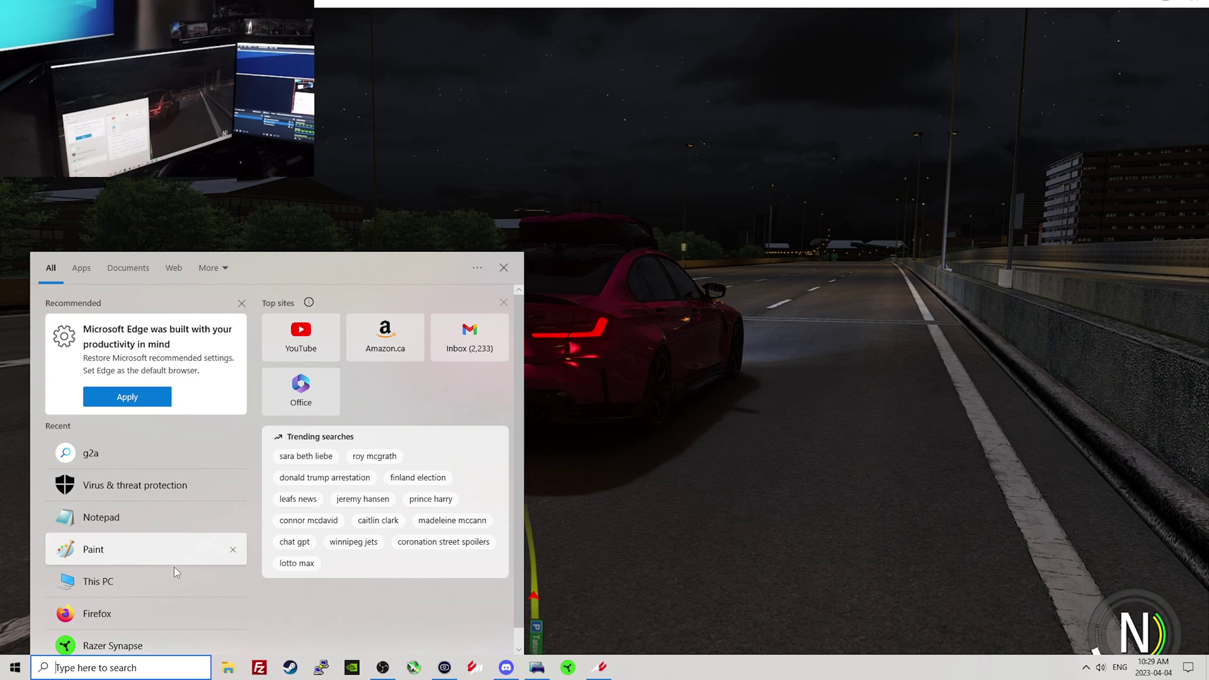
pyautogui.click(189, 579)
pyautogui.moveTo(755, 382); pyautogui.dragTo(635, 109)
pyautogui.doubleClick(725, 332)
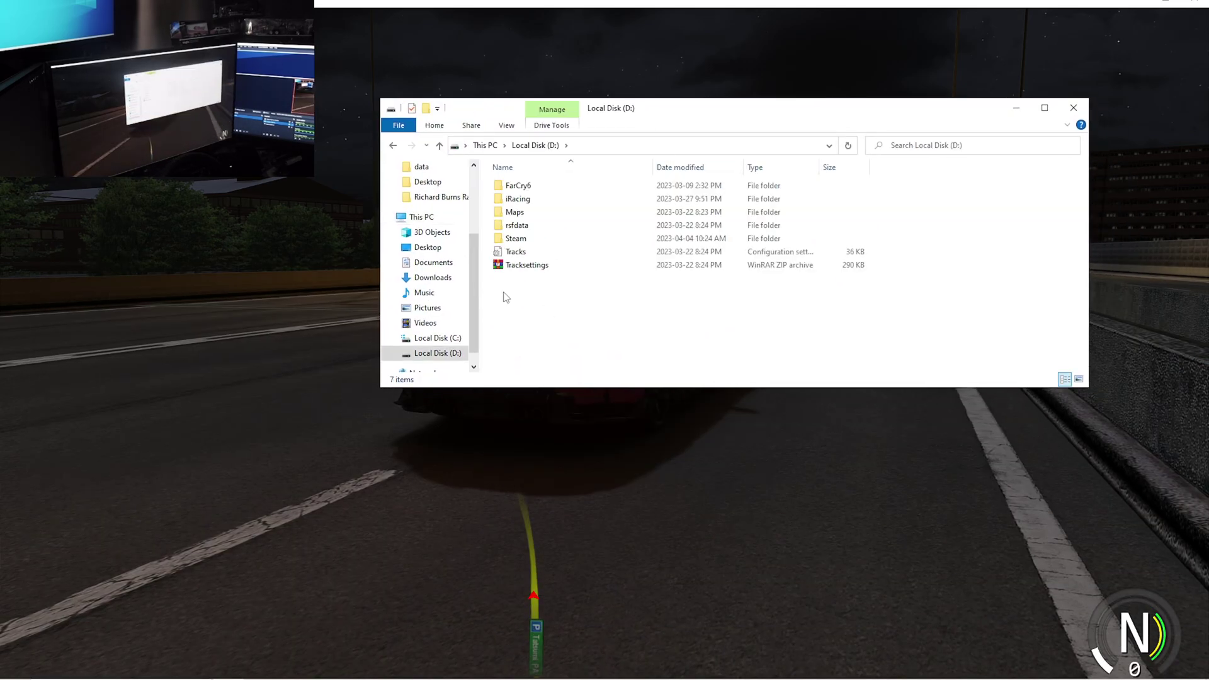
# Step: Navigate from drive D: through Steam, steamapps and common to the assettocorsa folder
pyautogui.doubleClick(532, 244)
pyautogui.scroll(-2, 553, 295)
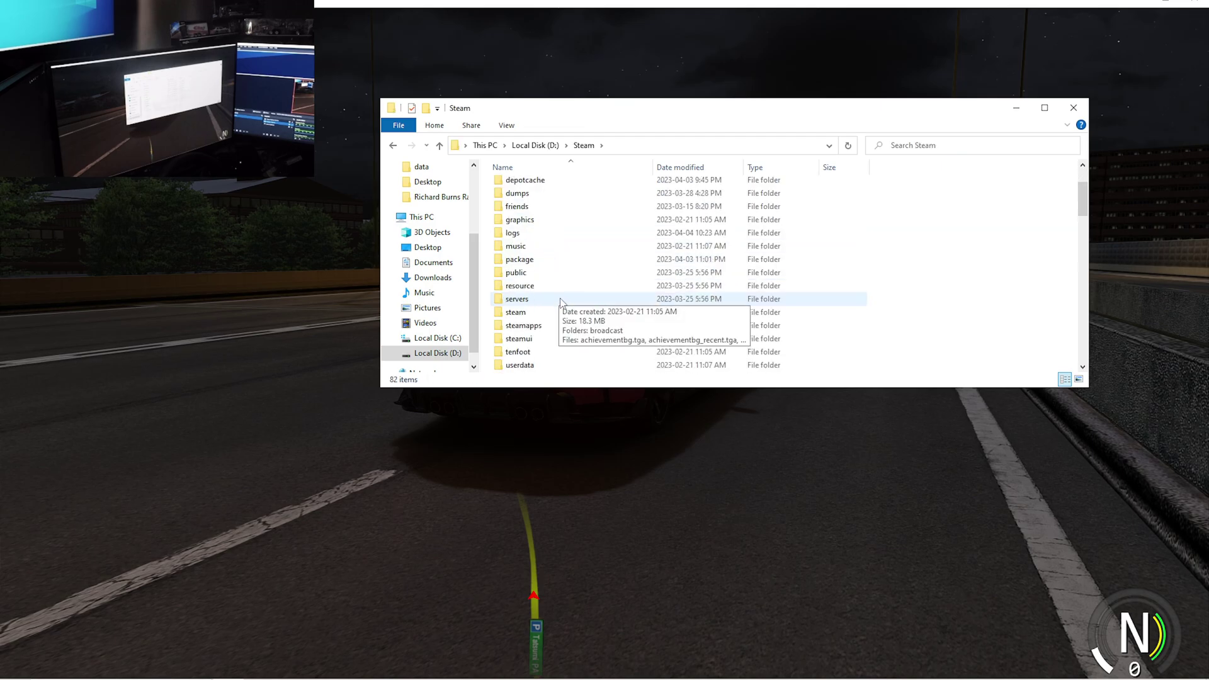
pyautogui.doubleClick(558, 322)
pyautogui.doubleClick(541, 185)
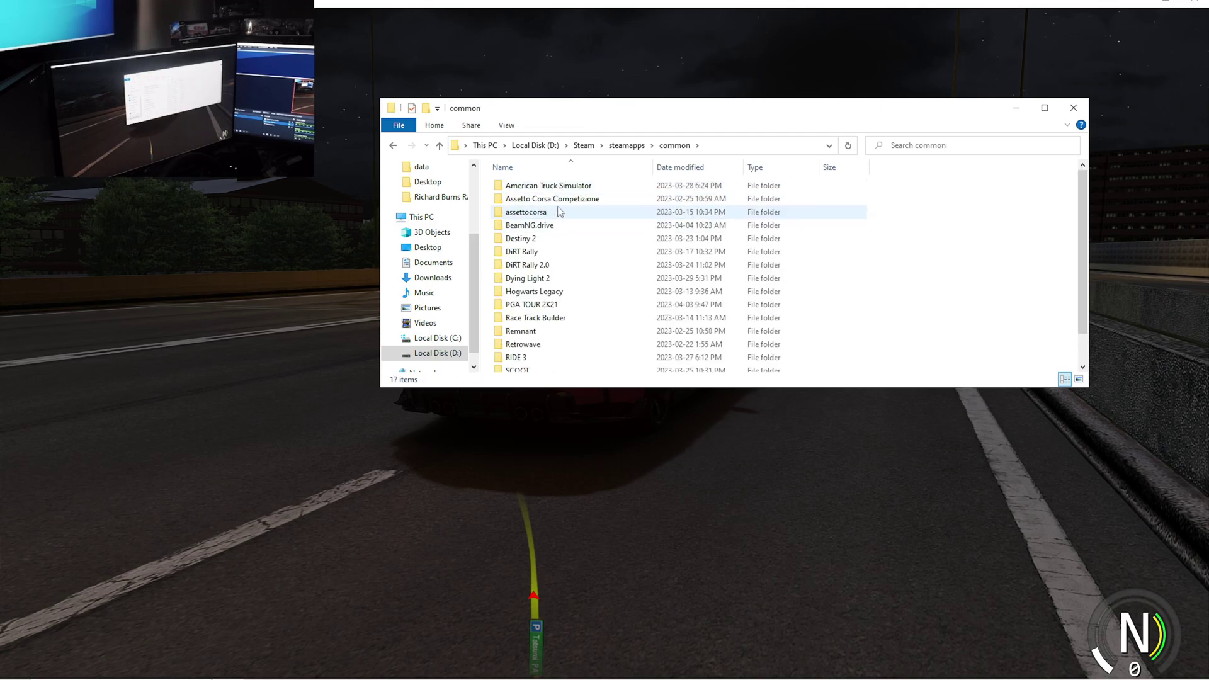
pyautogui.doubleClick(557, 209)
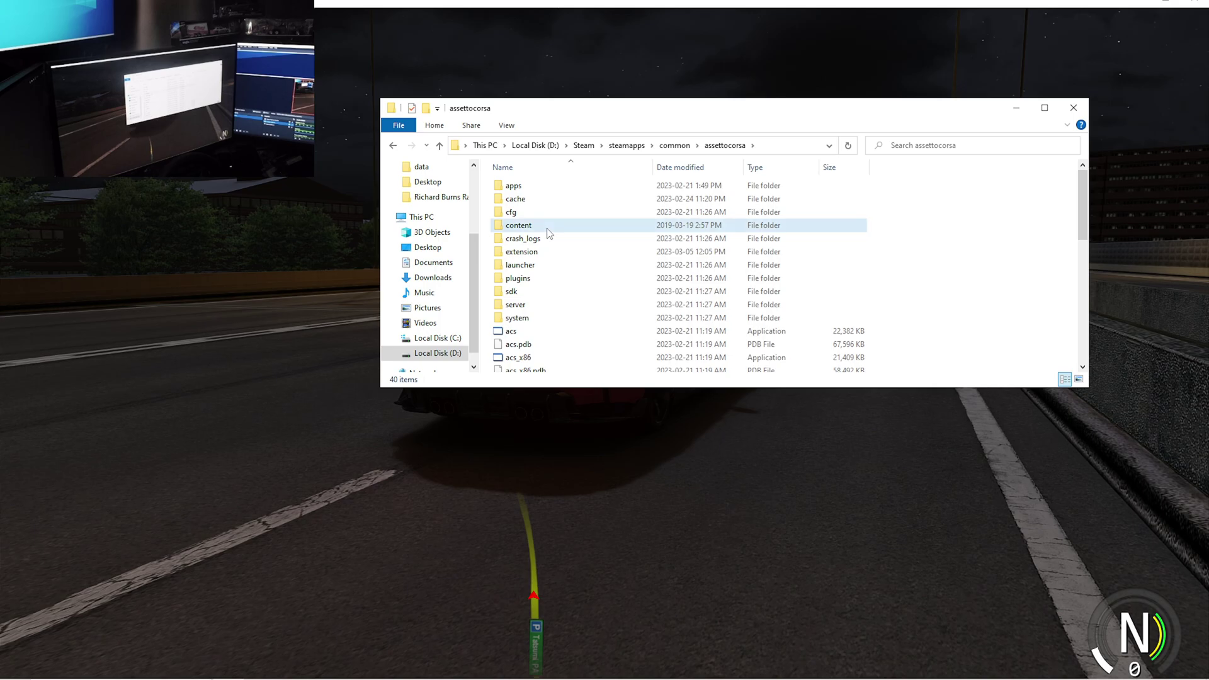
# Step: Open the ext_config file from the extension folder of the shuto_revival_project_beta track, under content and tracks
pyautogui.doubleClick(531, 226)
pyautogui.doubleClick(550, 331)
pyautogui.scroll(-8, 606, 318)
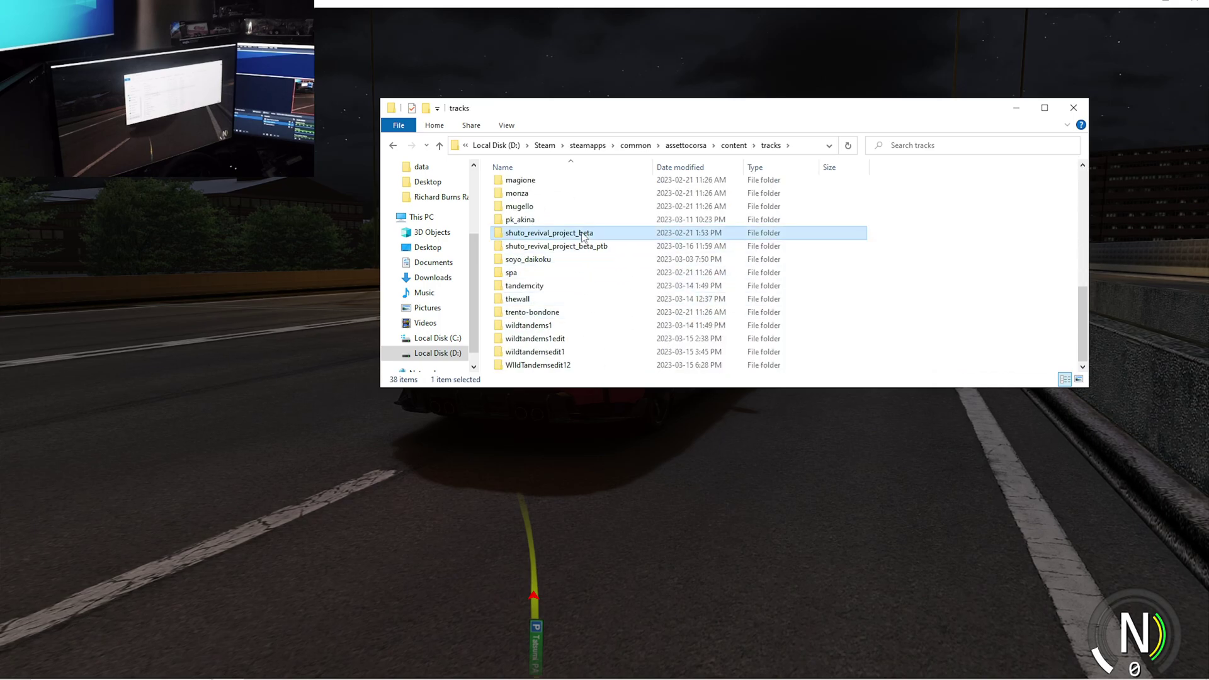
pyautogui.doubleClick(579, 233)
pyautogui.doubleClick(550, 198)
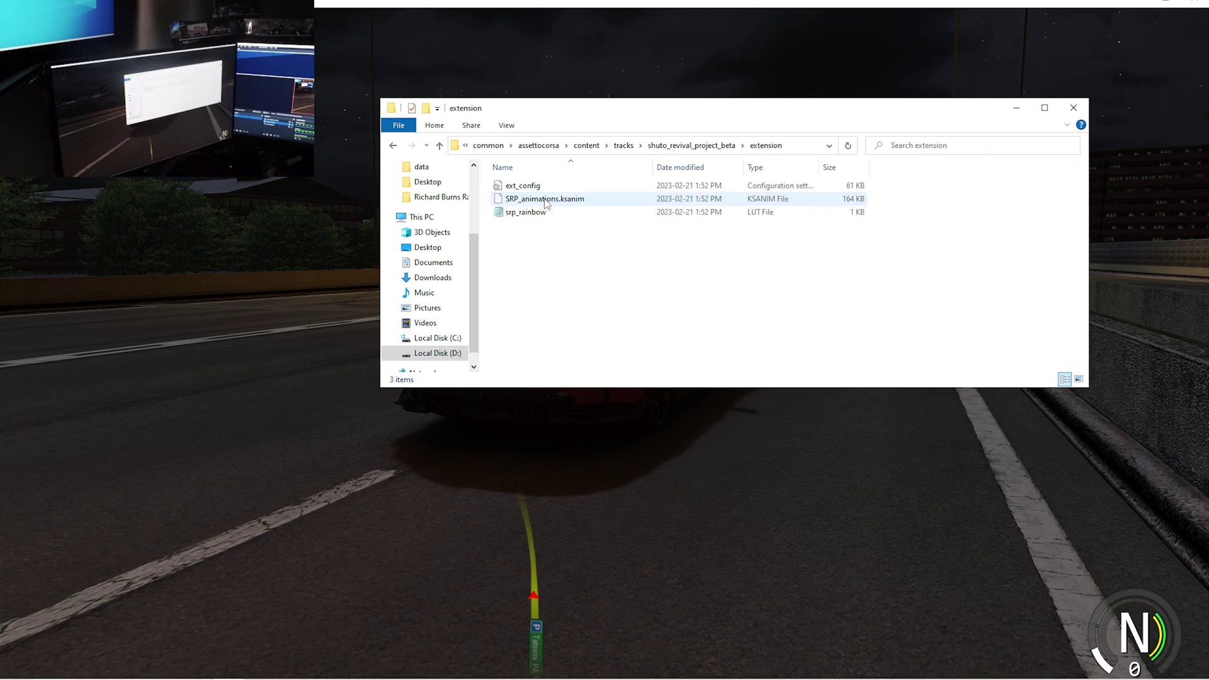
pyautogui.doubleClick(543, 186)
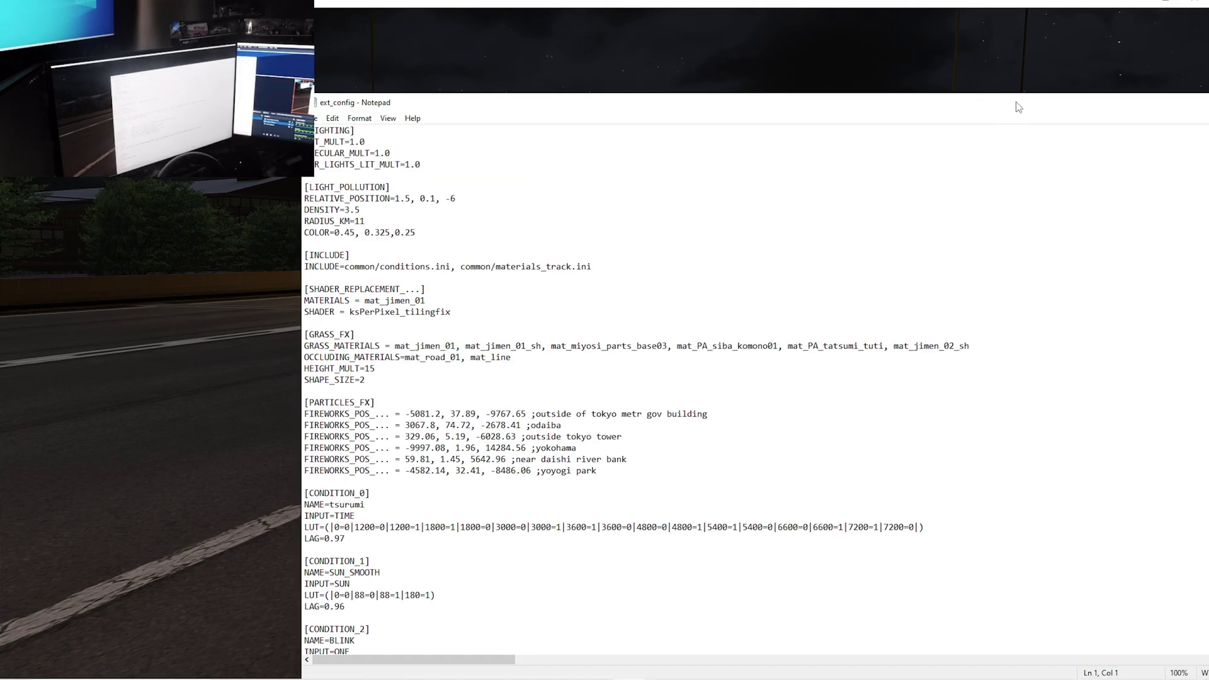
# Step: Move the ext_config Notepad window and shrink it to a narrow column beside the car in the game view
pyautogui.moveTo(1017, 107); pyautogui.dragTo(688, 269)
pyautogui.moveTo(516, 275); pyautogui.dragTo(566, 49)
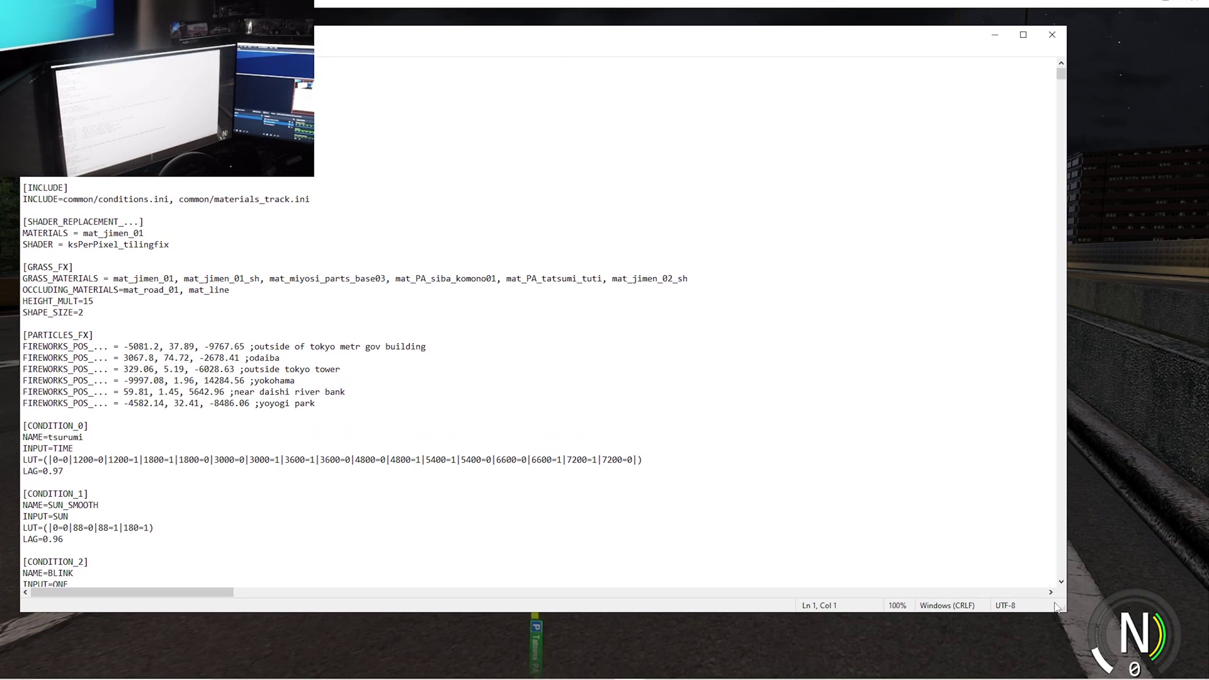
pyautogui.moveTo(1064, 609); pyautogui.dragTo(278, 545)
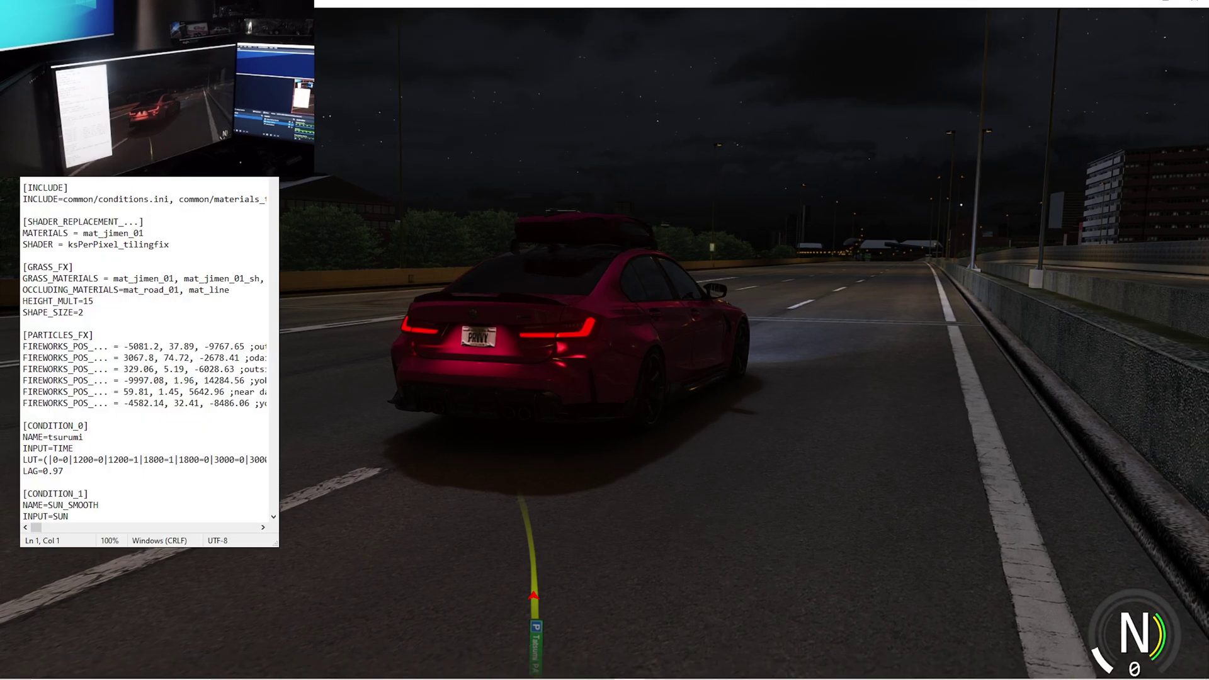
# Step: Examine the lighting multipliers and light pollution section at the start of ext_config, widening the Notepad window for readability
pyautogui.click(23, 199)
pyautogui.click(109, 199)
pyautogui.press('Up')
pyautogui.press('Up')
pyautogui.press('Up')
pyautogui.rightClick(157, 303)
pyautogui.click(93, 199)
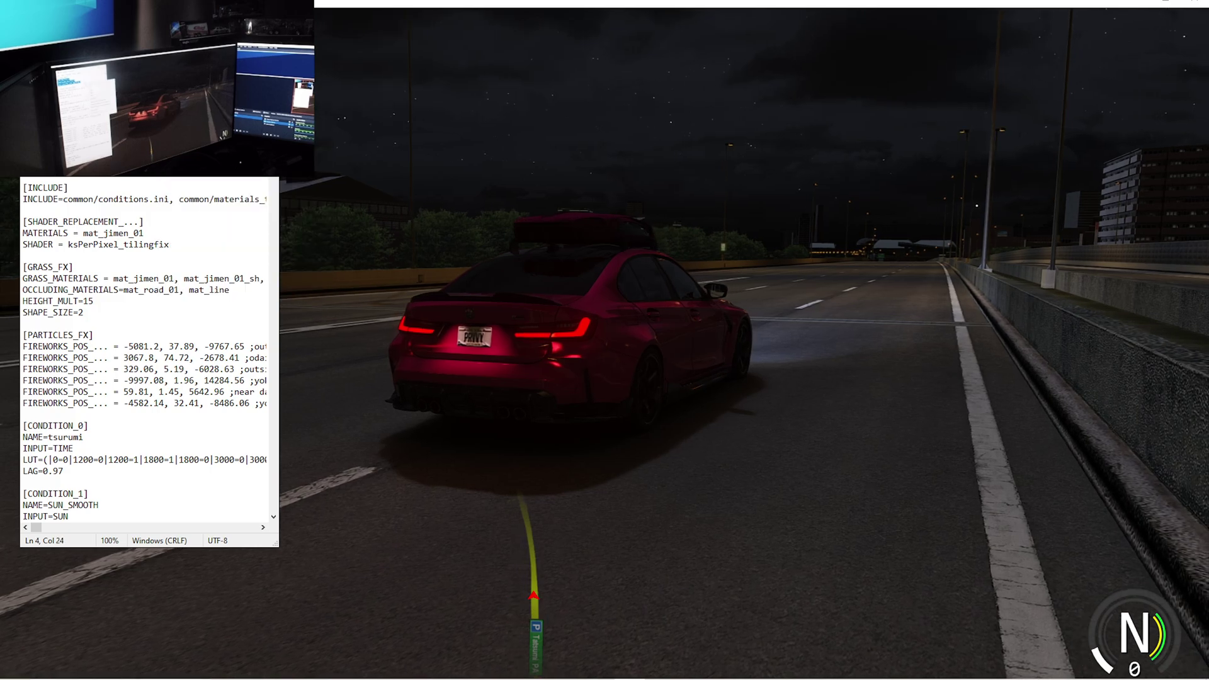
pyautogui.click(24, 199)
pyautogui.moveTo(279, 353); pyautogui.dragTo(393, 353)
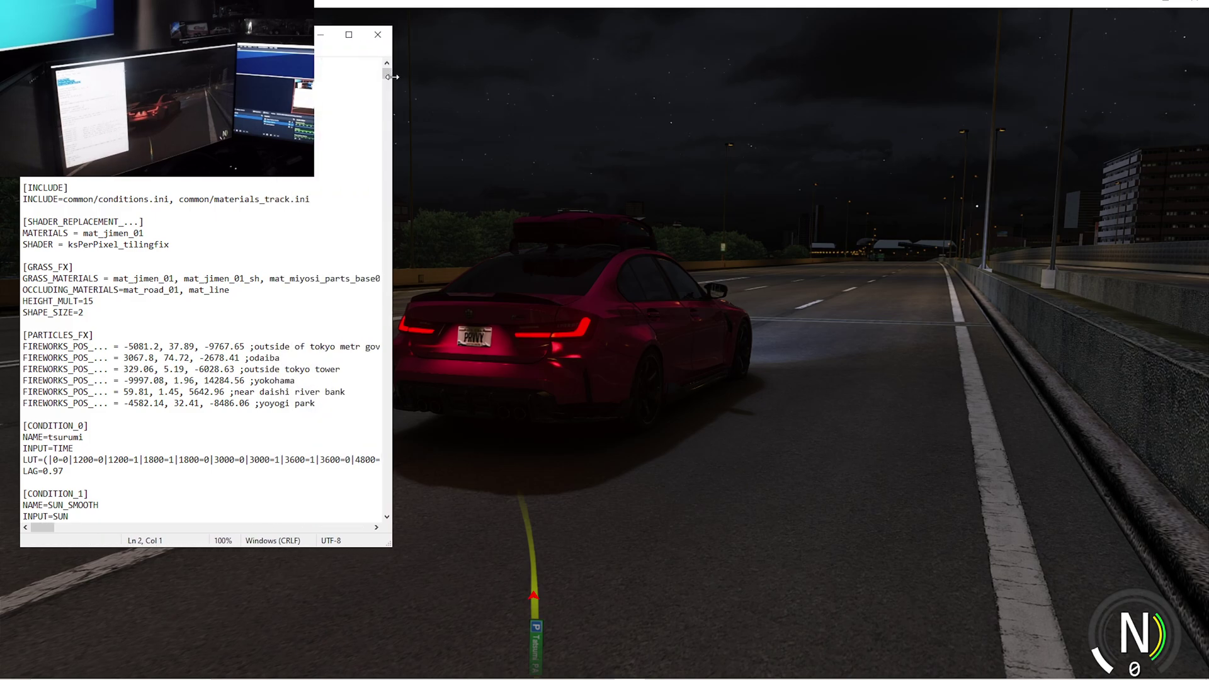
pyautogui.rightClick(227, 107)
pyautogui.click(138, 222)
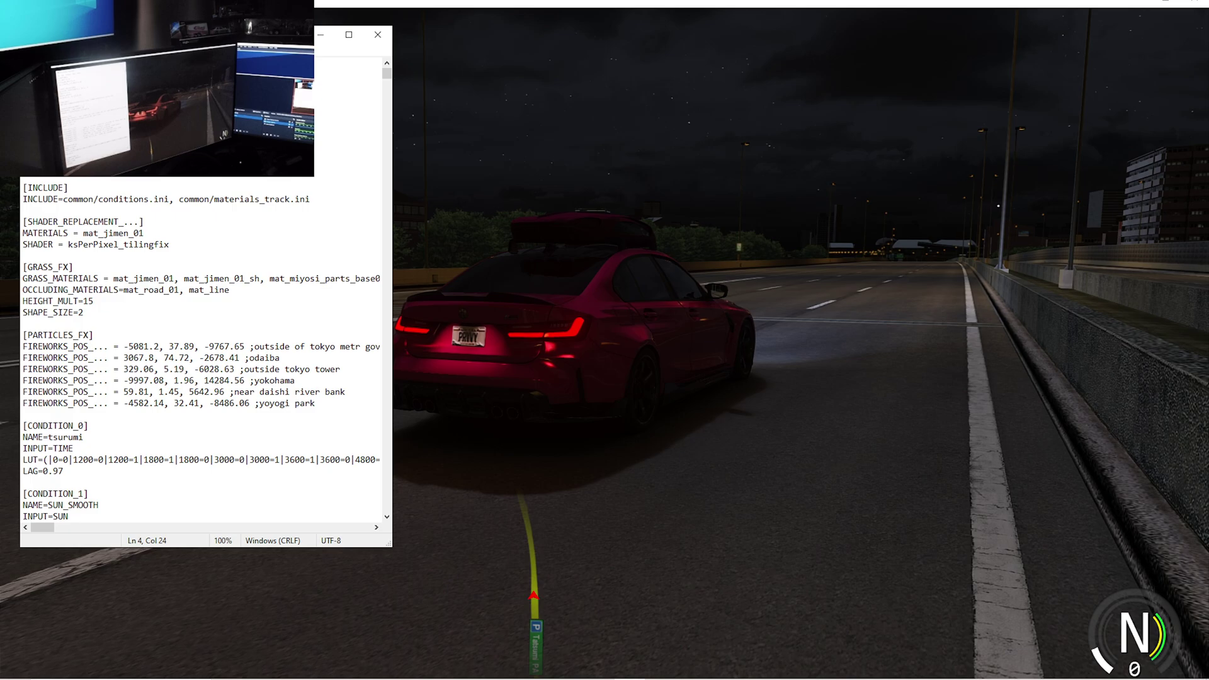
pyautogui.click(54, 210)
pyautogui.click(108, 245)
# Step: Enlarge the Notepad window and examine the CONDITION_1 block and its SUN_SMOOTH name
pyautogui.scroll(-6, 201, 349)
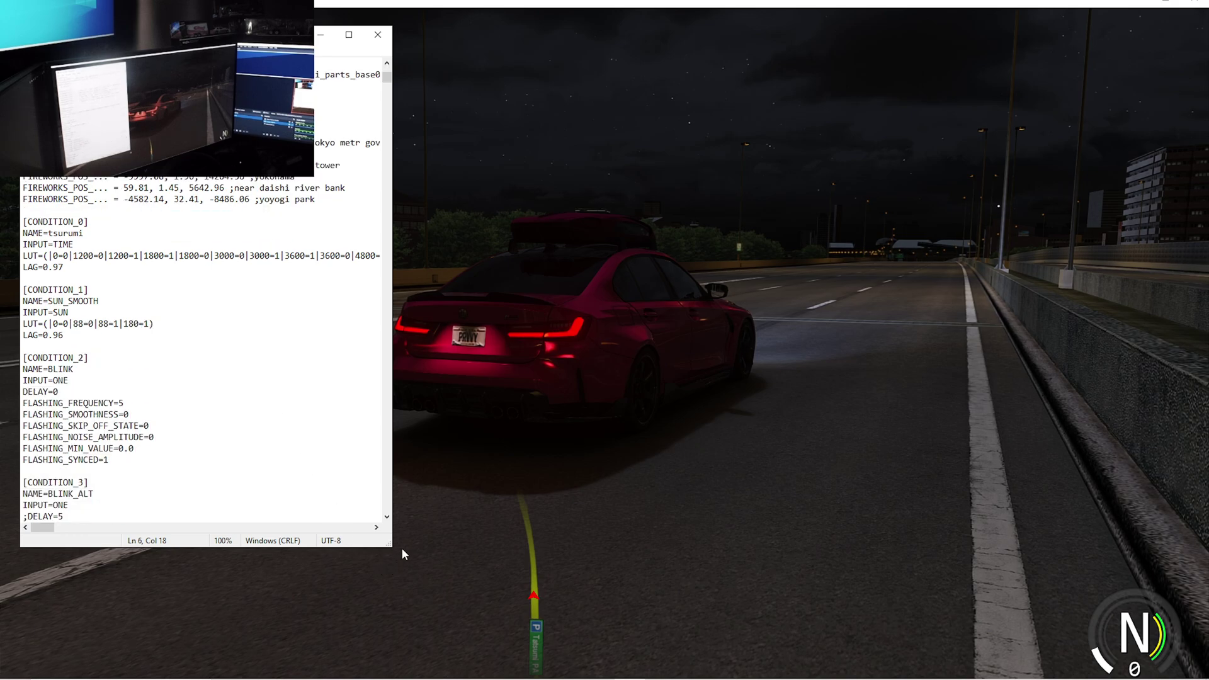
pyautogui.moveTo(401, 546); pyautogui.dragTo(439, 627)
pyautogui.scroll(-3, 217, 421)
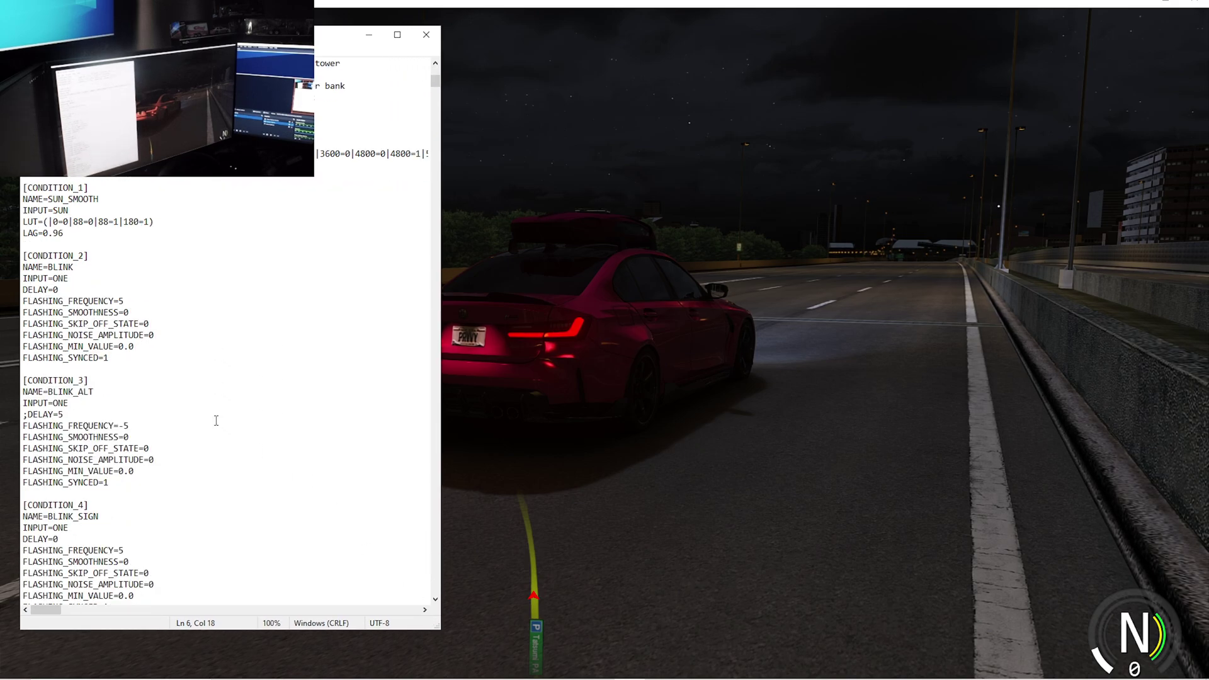
pyautogui.scroll(-1, 189, 346)
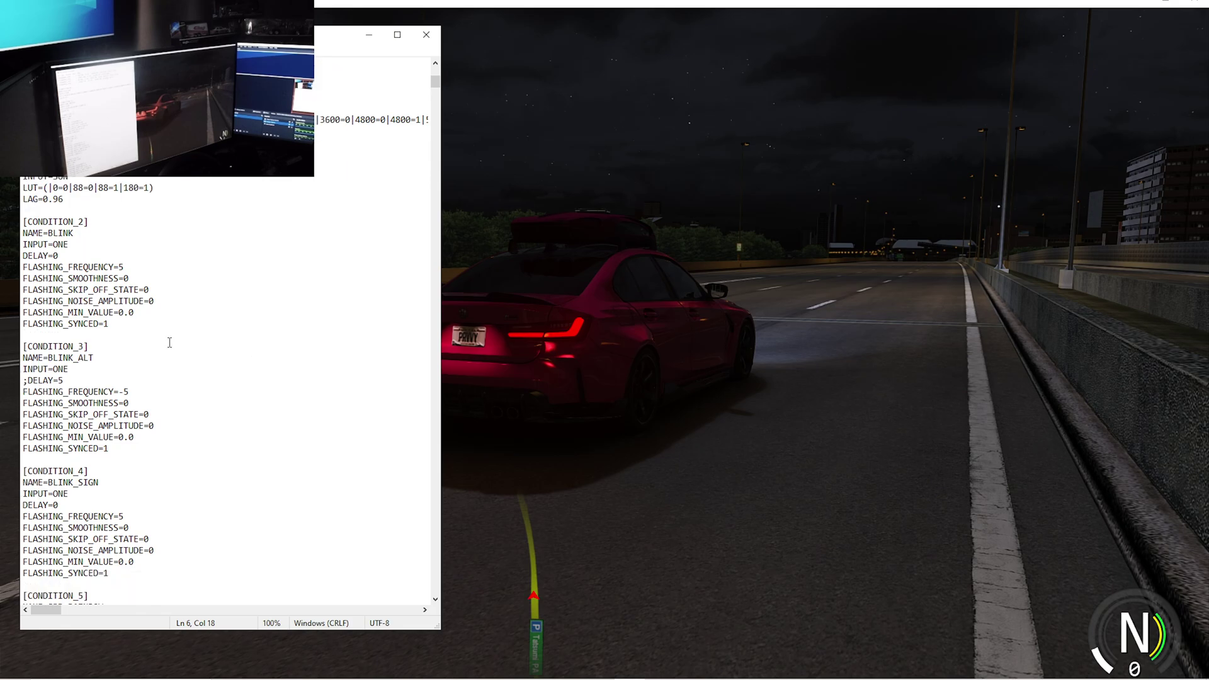
pyautogui.scroll(1, 154, 349)
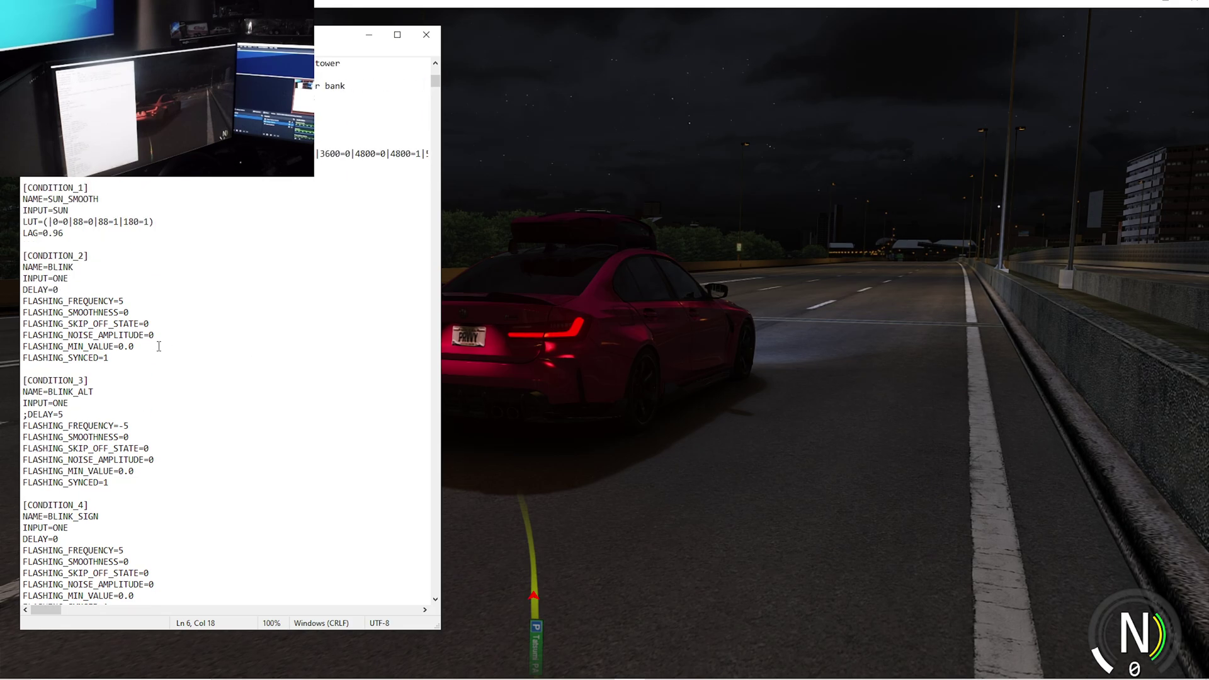
pyautogui.moveTo(23, 187); pyautogui.dragTo(115, 244)
pyautogui.click(115, 244)
pyautogui.moveTo(112, 199); pyautogui.dragTo(44, 200)
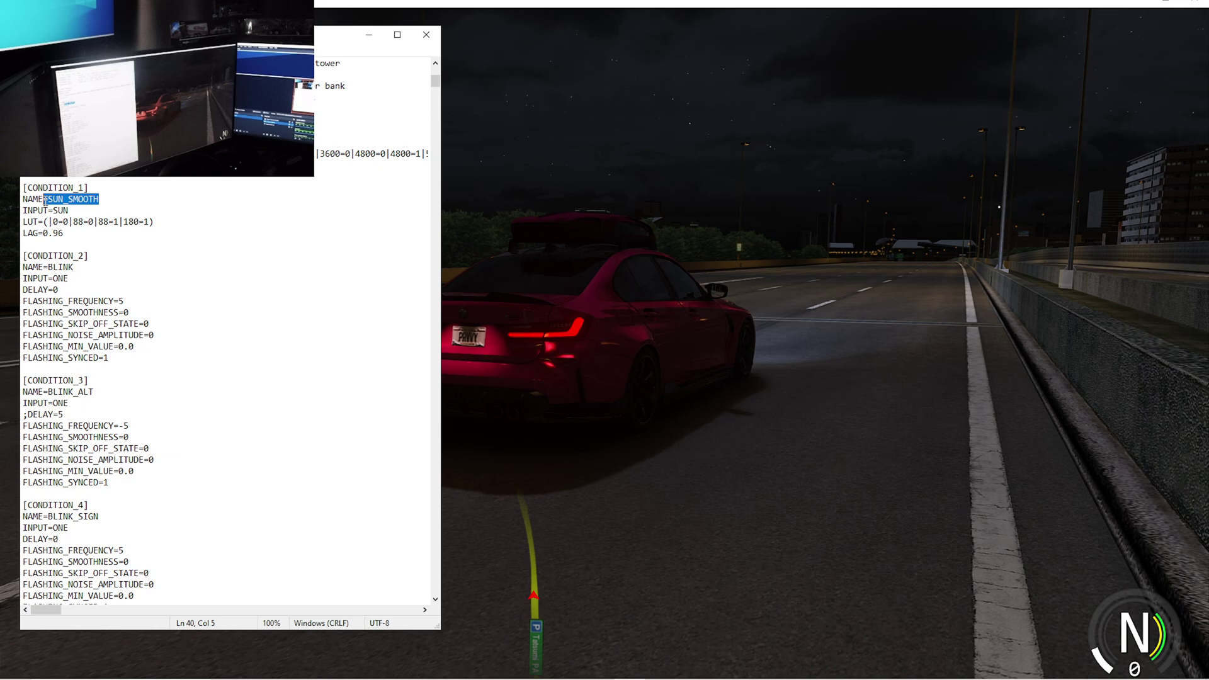
pyautogui.click(101, 200)
pyautogui.moveTo(105, 199); pyautogui.dragTo(48, 199)
pyautogui.click(101, 199)
pyautogui.click(184, 271)
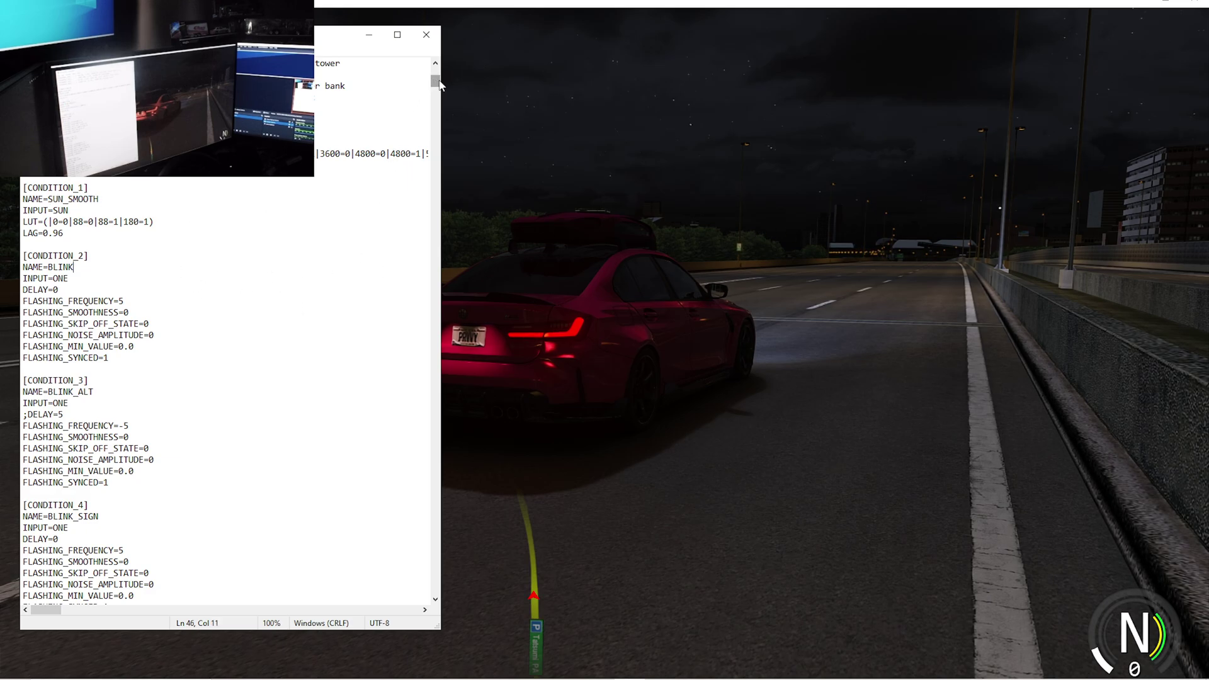
# Step: Find the MATERIAL_ADJUSTMENT_3 block for the small street lights and examine its description and CONDITION line
pyautogui.moveTo(435, 79); pyautogui.dragTo(412, 211)
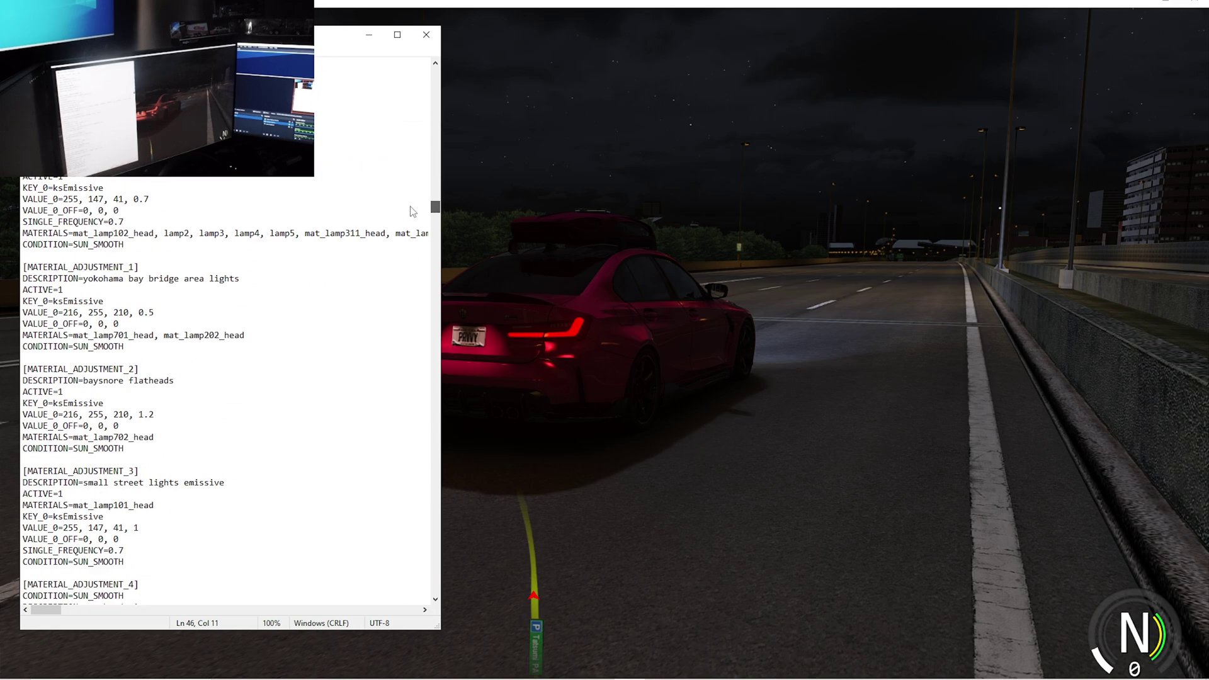
pyautogui.click(132, 562)
pyautogui.click(182, 491)
pyautogui.moveTo(224, 482); pyautogui.dragTo(10, 485)
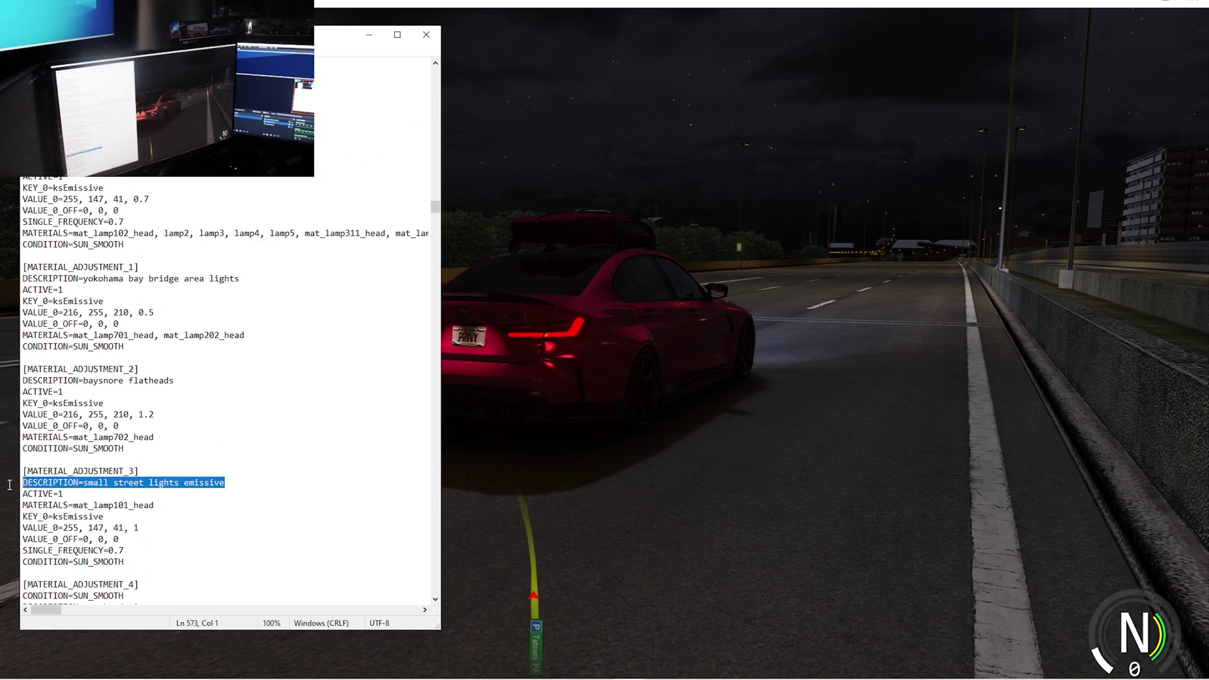
pyautogui.click(134, 563)
pyautogui.moveTo(134, 563); pyautogui.dragTo(20, 563)
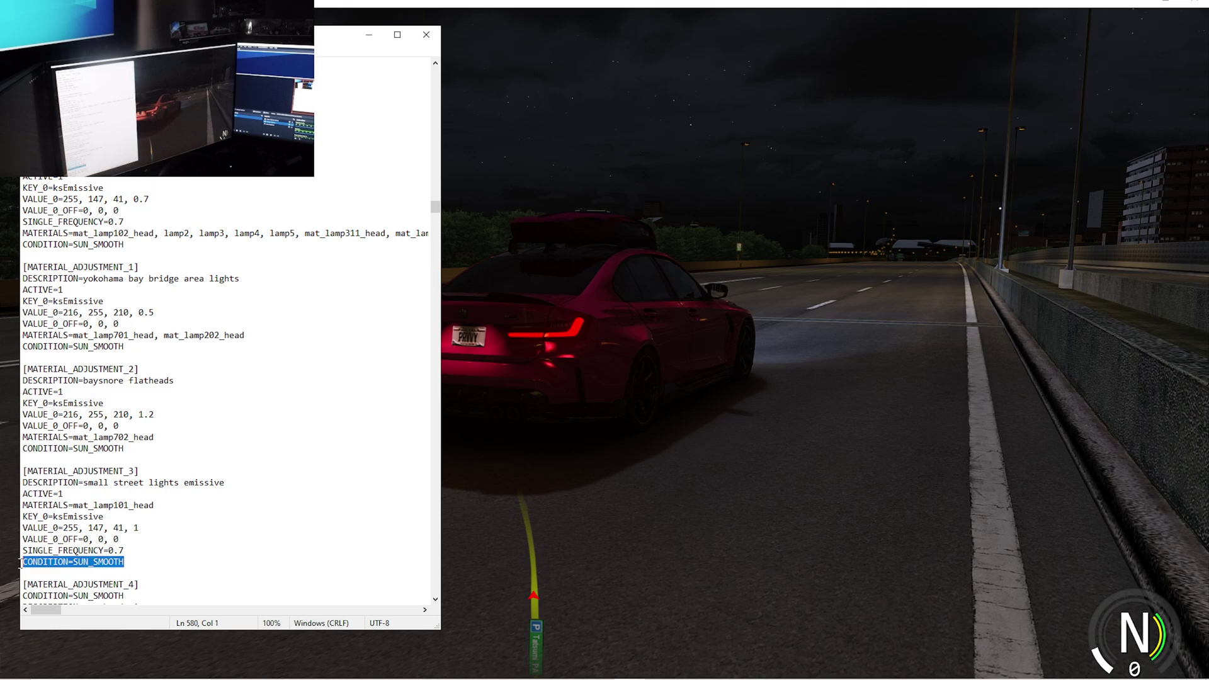
# Step: Try replacing the CONDITION value of MATERIAL_ADJUSTMENT_3 with ALWAYS_ON, and with ALWAYS_OFF instead
pyautogui.moveTo(124, 562); pyautogui.dragTo(73, 562)
pyautogui.write('ALW')
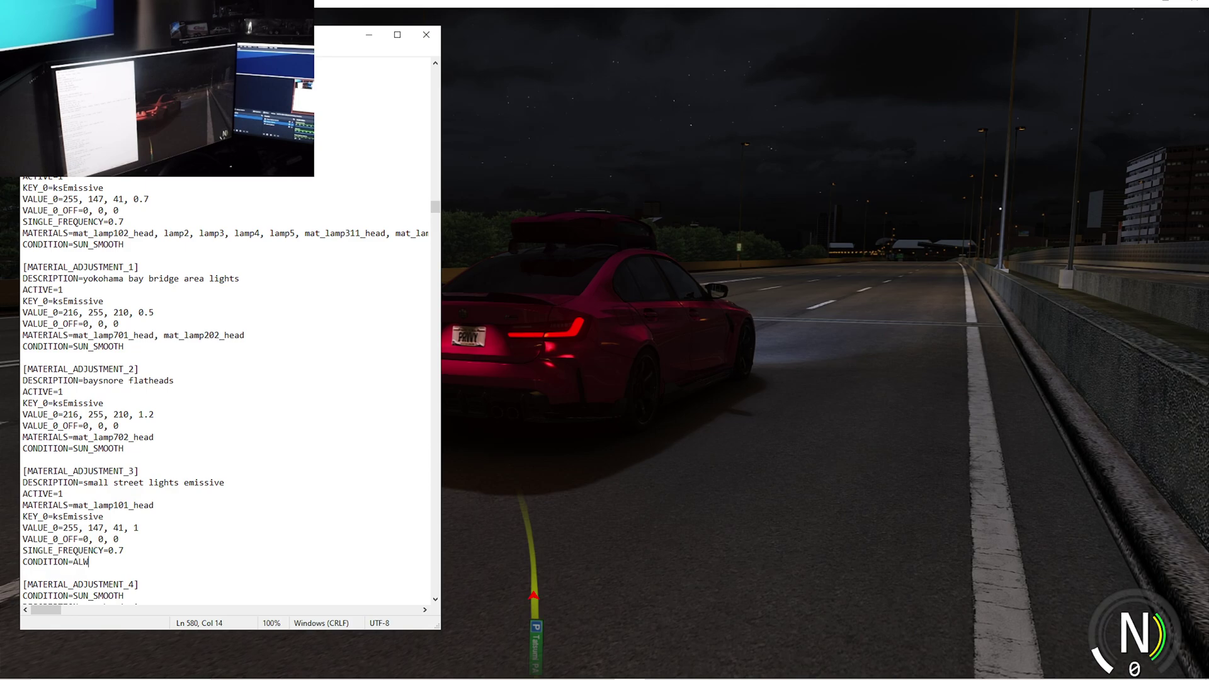
pyautogui.write('AYS_ON')
pyautogui.press('BackSpace')
pyautogui.press('BackSpace')
pyautogui.write('OFF')
# Step: Restore the CONDITION value of MATERIAL_ADJUSTMENT_3 to SUN_SMOOTH
pyautogui.press('BackSpace')
pyautogui.press('BackSpace')
pyautogui.press('BackSpace')
pyautogui.press('BackSpace')
pyautogui.press('BackSpace')
pyautogui.press('BackSpace')
pyautogui.press('BackSpace')
pyautogui.press('BackSpace')
pyautogui.press('BackSpace')
pyautogui.press('BackSpace')
pyautogui.write('SUN_SMOOTH')
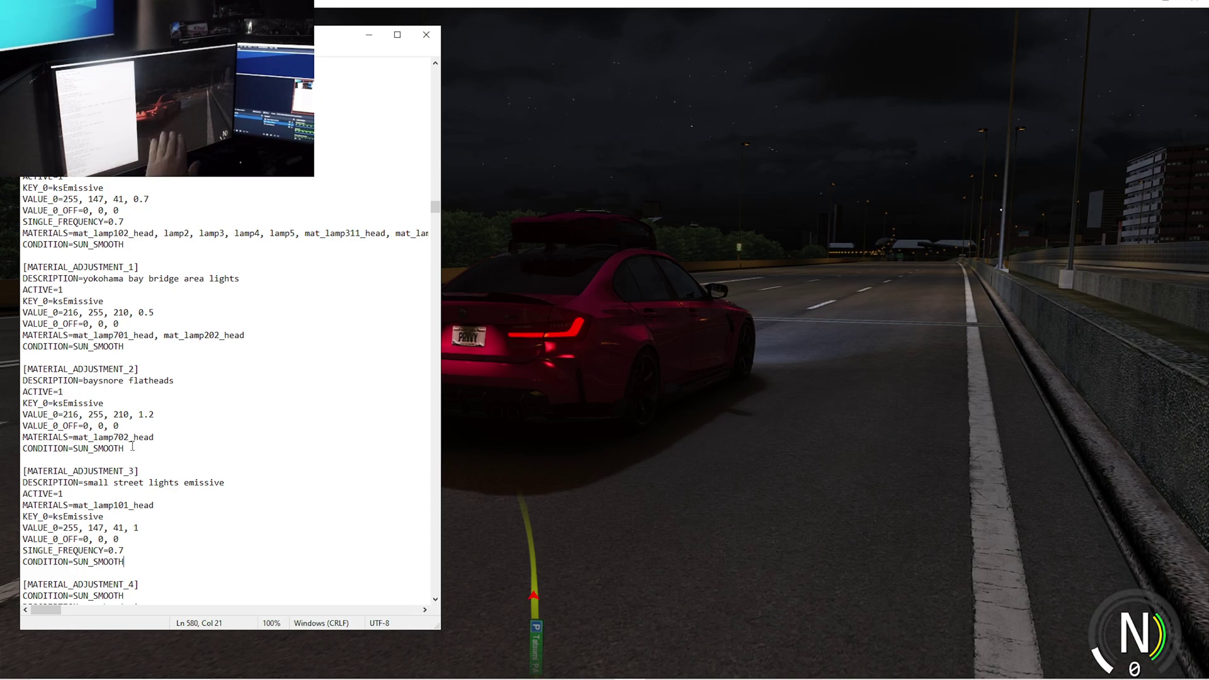
# Step: Review the CONDITION value of MATERIAL_ADJUSTMENT_3 by highlighting it character by character
pyautogui.scroll(-1, 133, 429)
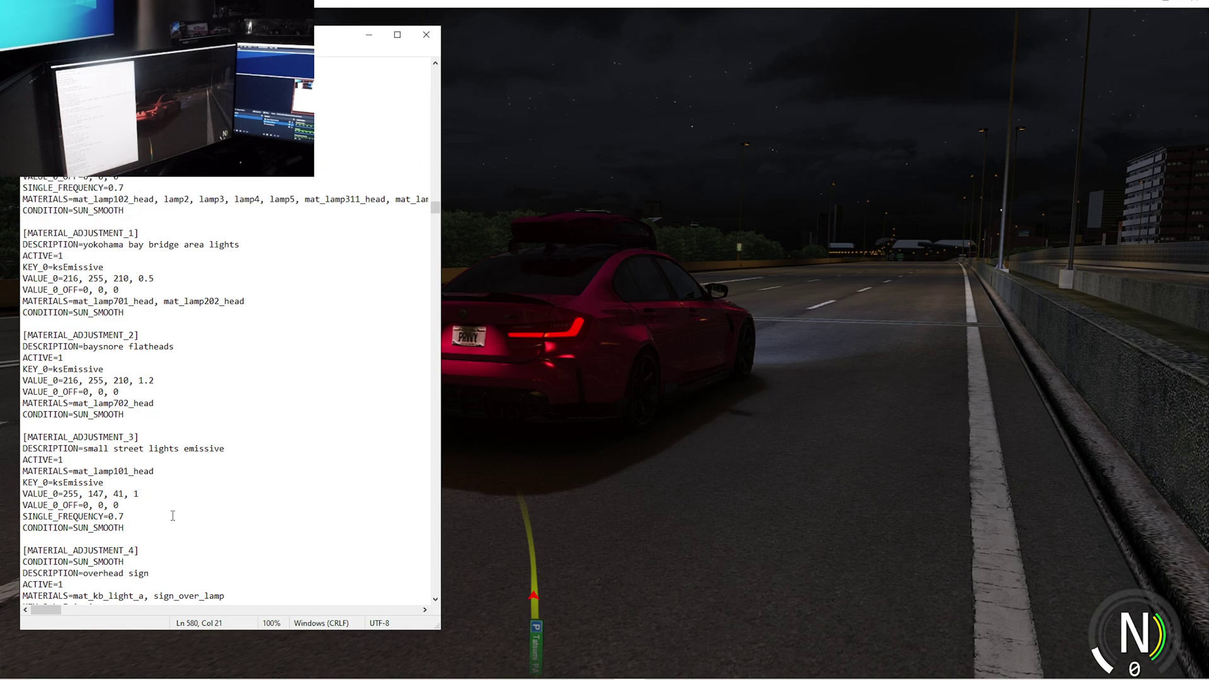
pyautogui.hotkey('shift', 'Left')
pyautogui.hotkey('shift', 'Left')
pyautogui.hotkey('shift', 'Left')
pyautogui.hotkey('shift', 'Left')
pyautogui.hotkey('shift', 'Left')
pyautogui.hotkey('shift', 'Left')
pyautogui.hotkey('shift', 'Left')
pyautogui.hotkey('shift', 'Left')
pyautogui.hotkey('shift', 'Left')
pyautogui.hotkey('shift', 'Left')
pyautogui.click(132, 530)
# Step: Go back up to the CONDITION_5 block and examine its SRP_RAINBOW name and FLASHING_LUT line
pyautogui.scroll(13, 188, 493)
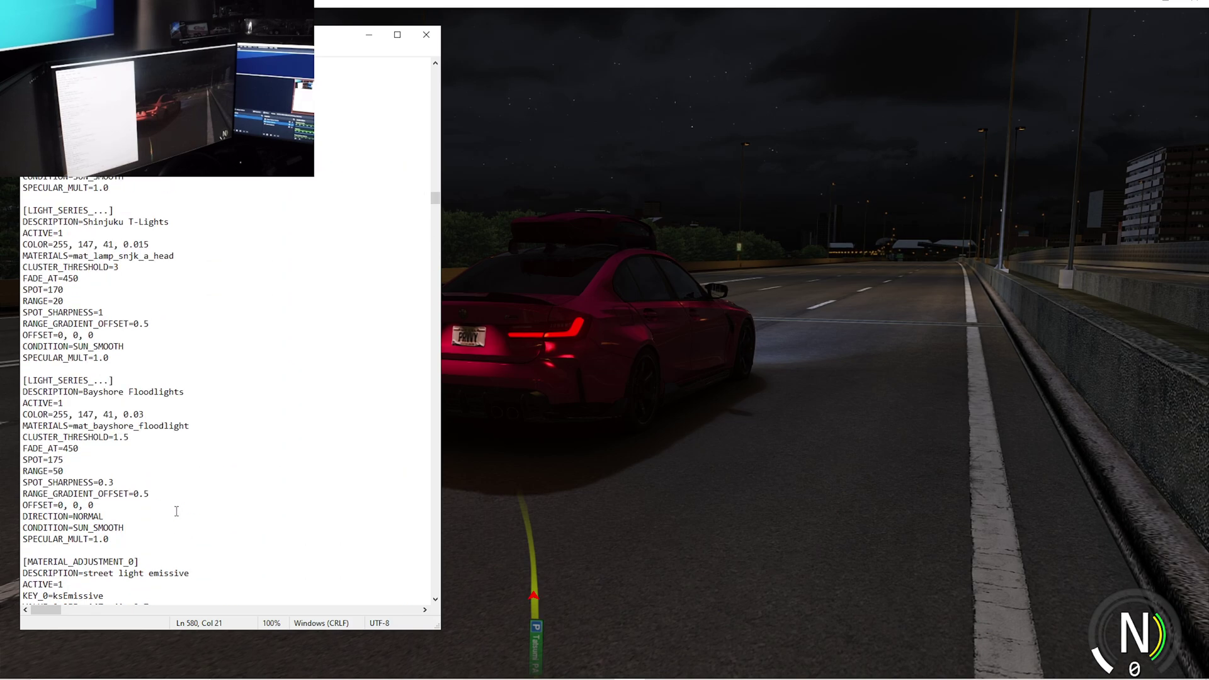
pyautogui.moveTo(434, 208); pyautogui.dragTo(434, 92)
pyautogui.moveTo(113, 461); pyautogui.dragTo(55, 448)
pyautogui.click(114, 459)
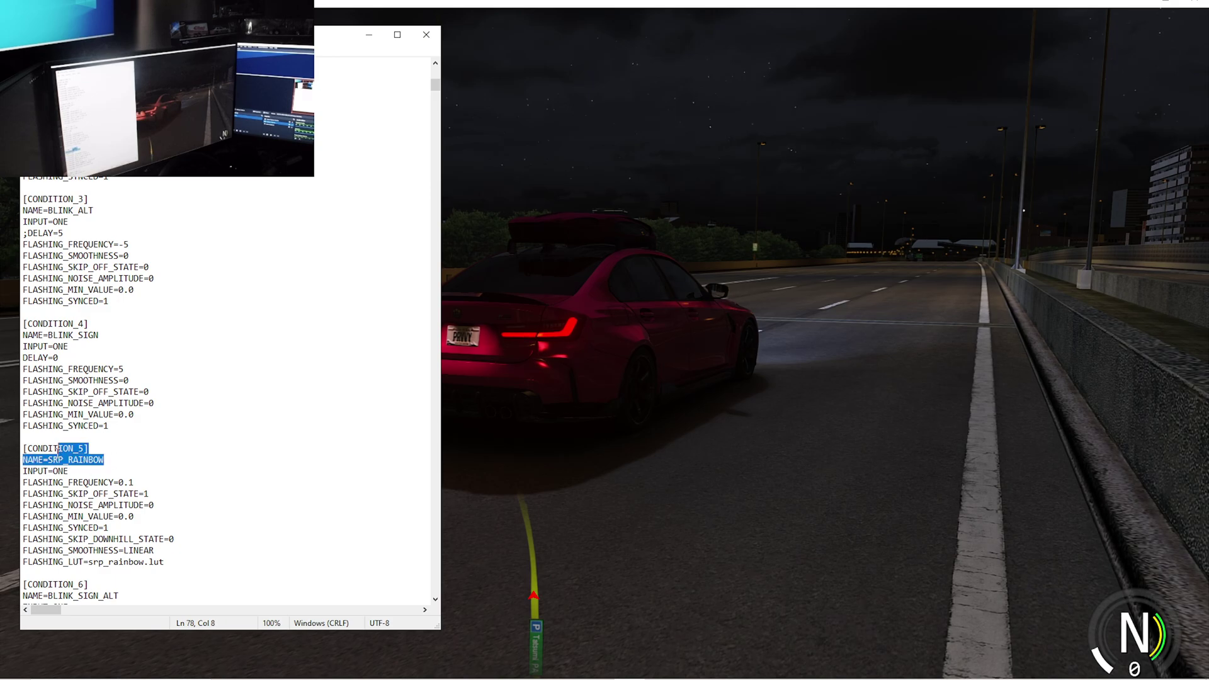
pyautogui.click(79, 493)
pyautogui.moveTo(167, 562); pyautogui.dragTo(24, 566)
pyautogui.click(125, 467)
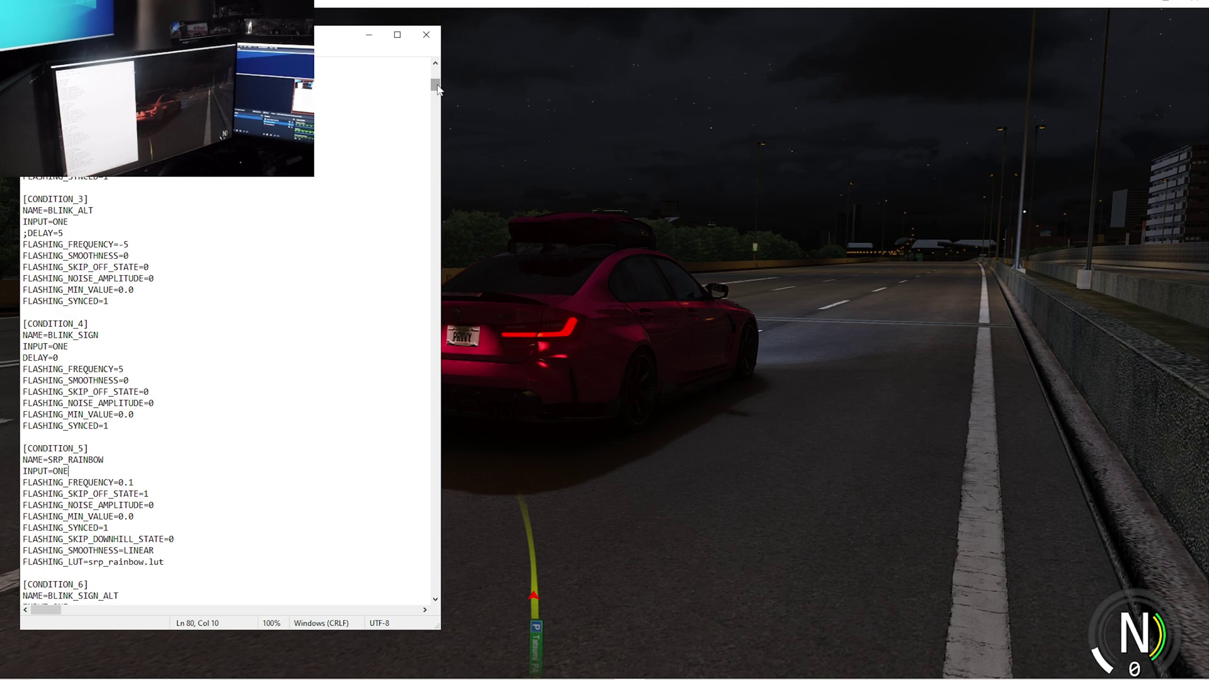
# Step: Examine the LIGHT_SERIES_17 block for the lights under Siba PA, including its CONDITION line and the preceding block
pyautogui.moveTo(435, 84); pyautogui.dragTo(435, 172)
pyautogui.click(246, 244)
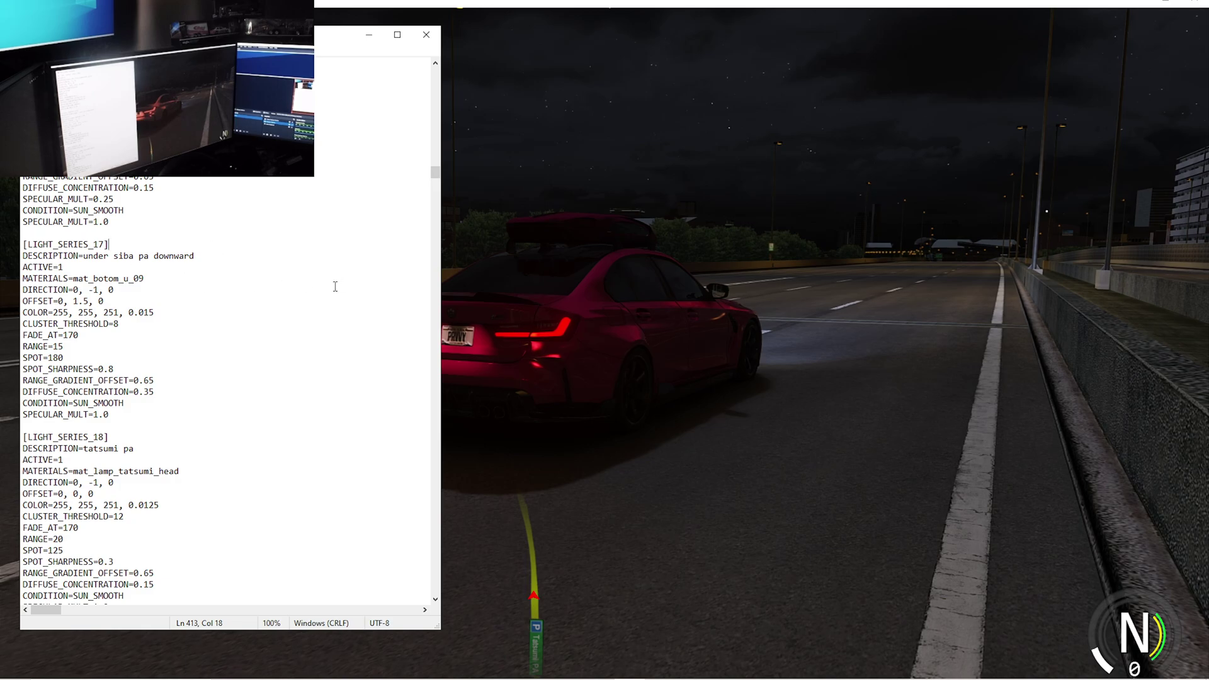
pyautogui.moveTo(150, 413); pyautogui.dragTo(101, 408)
pyautogui.click(94, 403)
pyautogui.scroll(4, 161, 343)
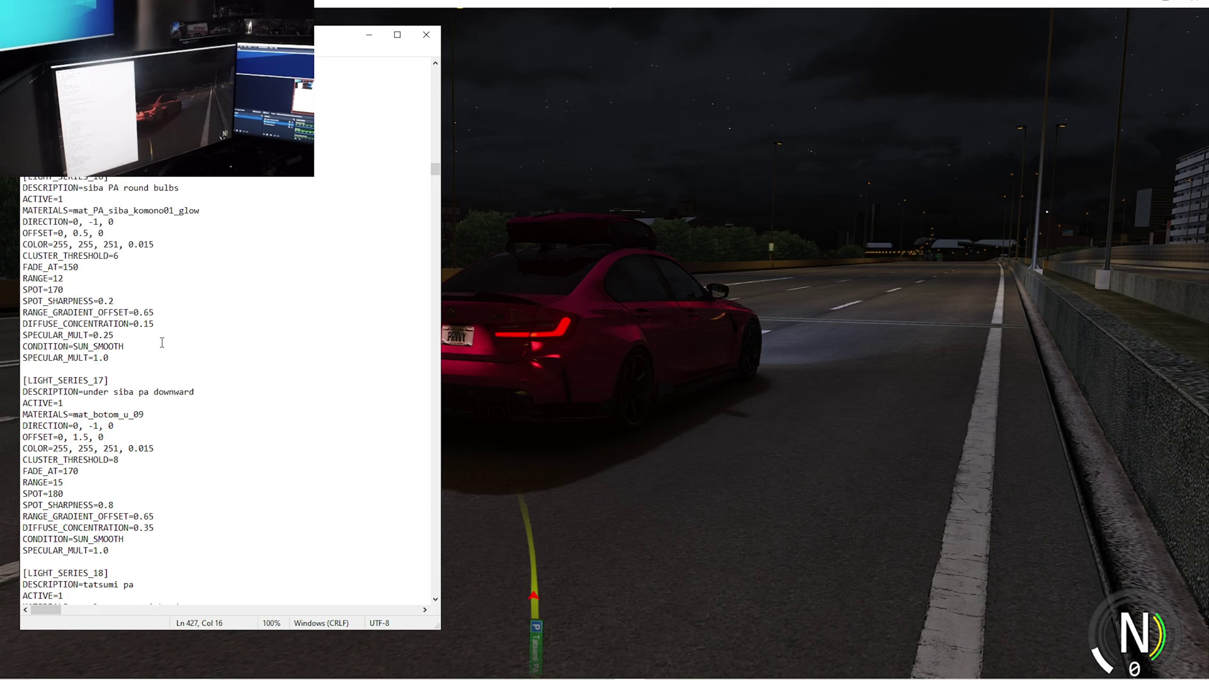
# Step: Switch to the game, open the Objects Inspector app and place its window over the empty road beside the car
pyautogui.click(625, 309)
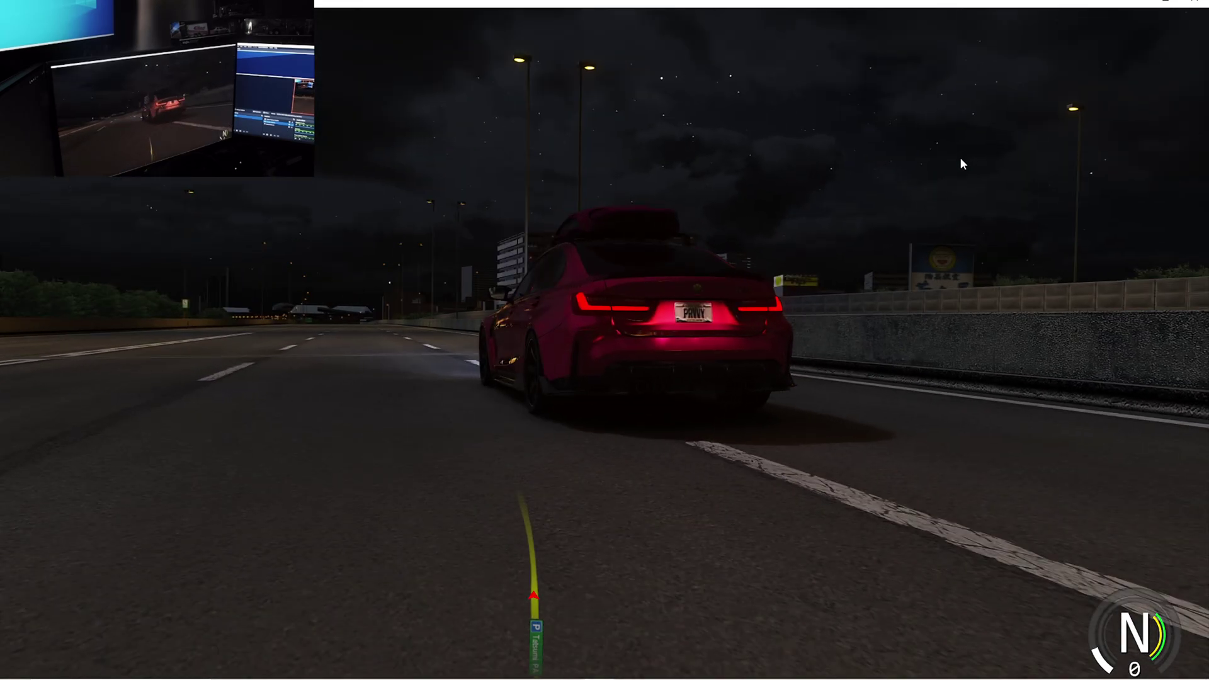
pyautogui.moveTo(1196, 60)
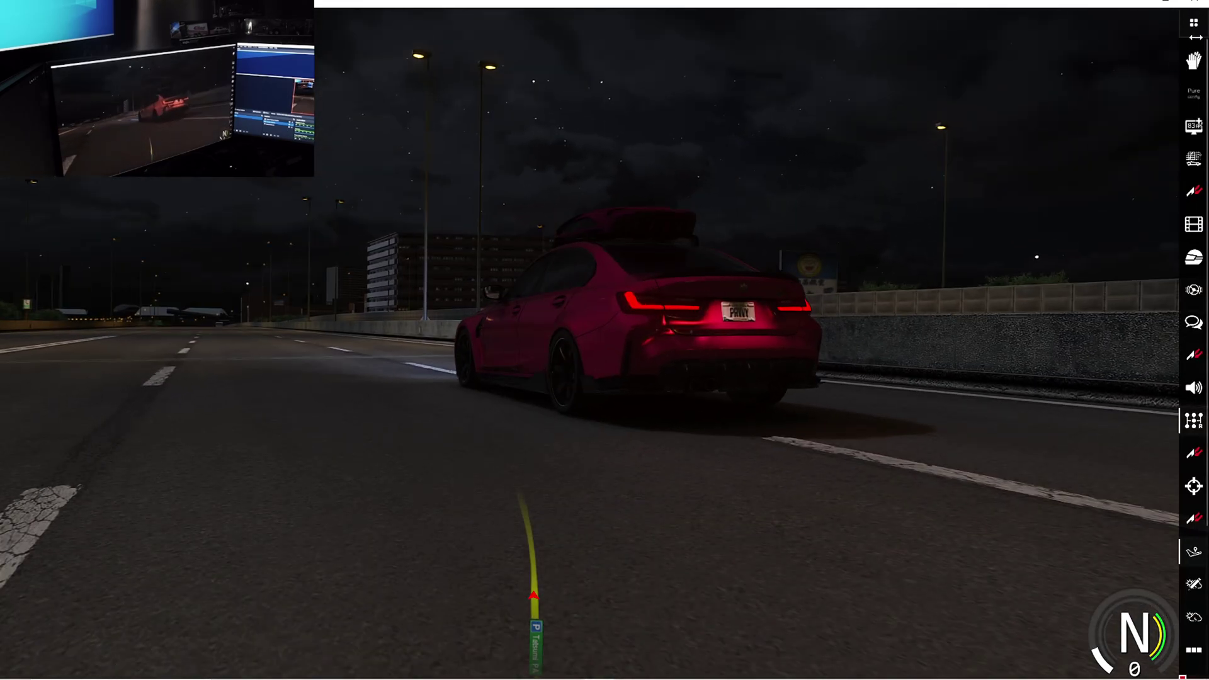
pyautogui.click(1193, 22)
pyautogui.scroll(-10, 1127, 366)
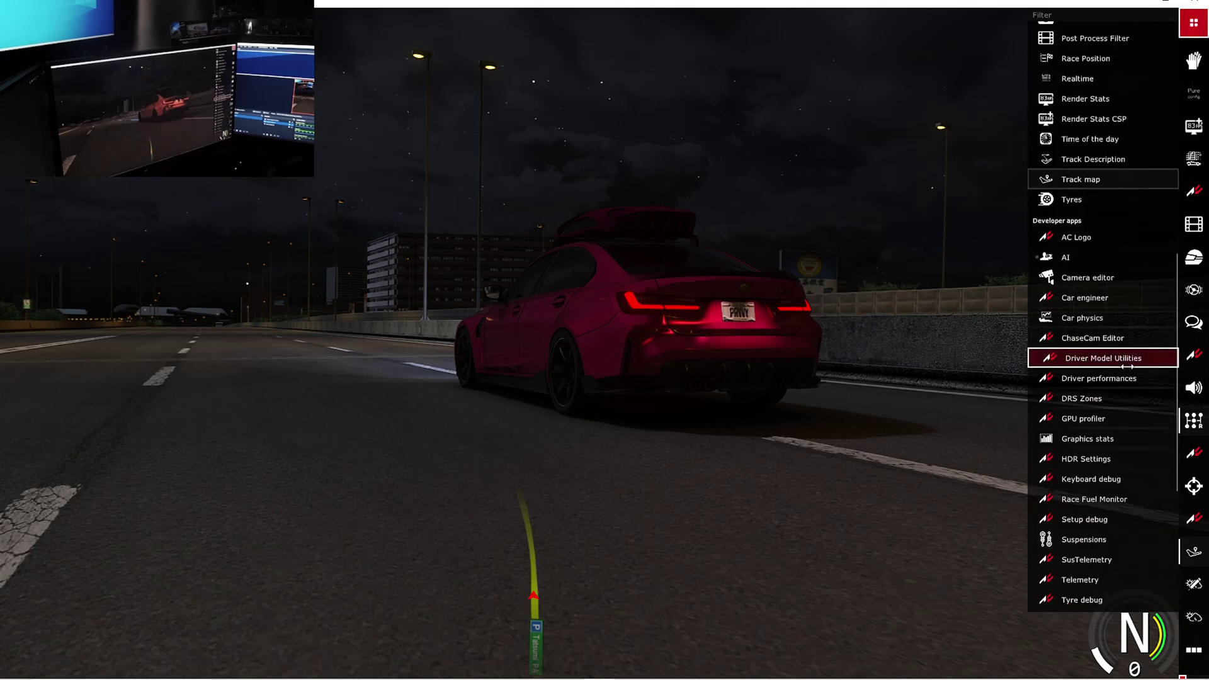
pyautogui.scroll(-5, 1127, 366)
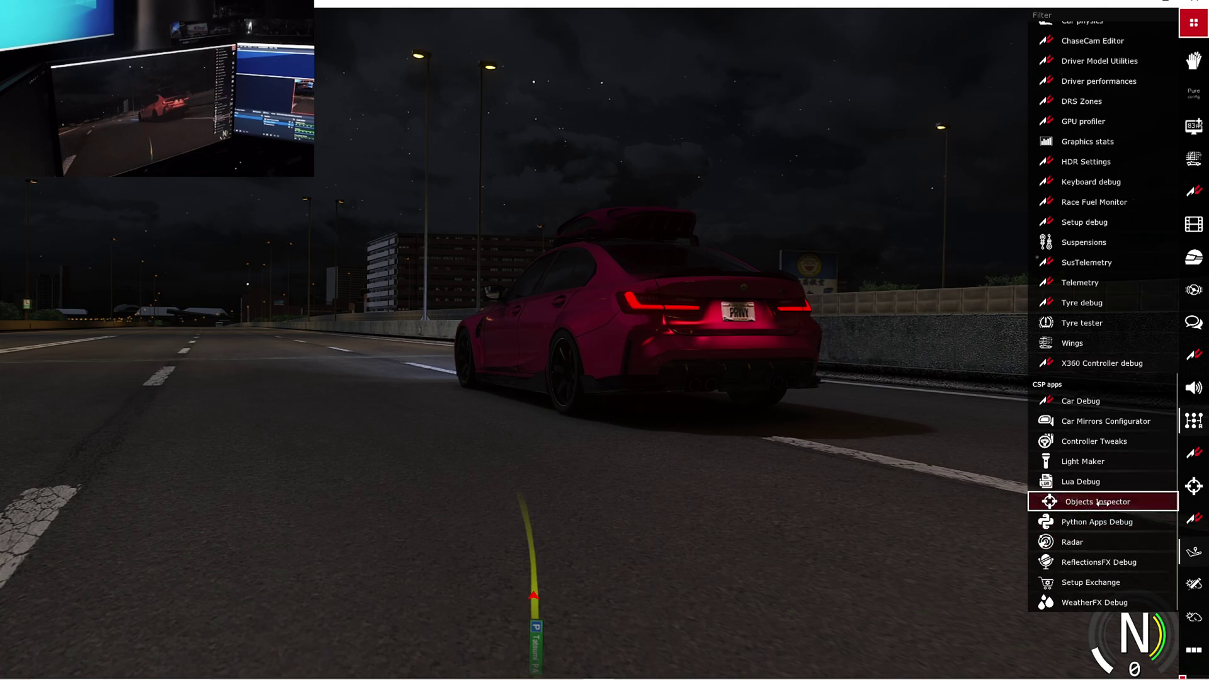
pyautogui.click(1108, 503)
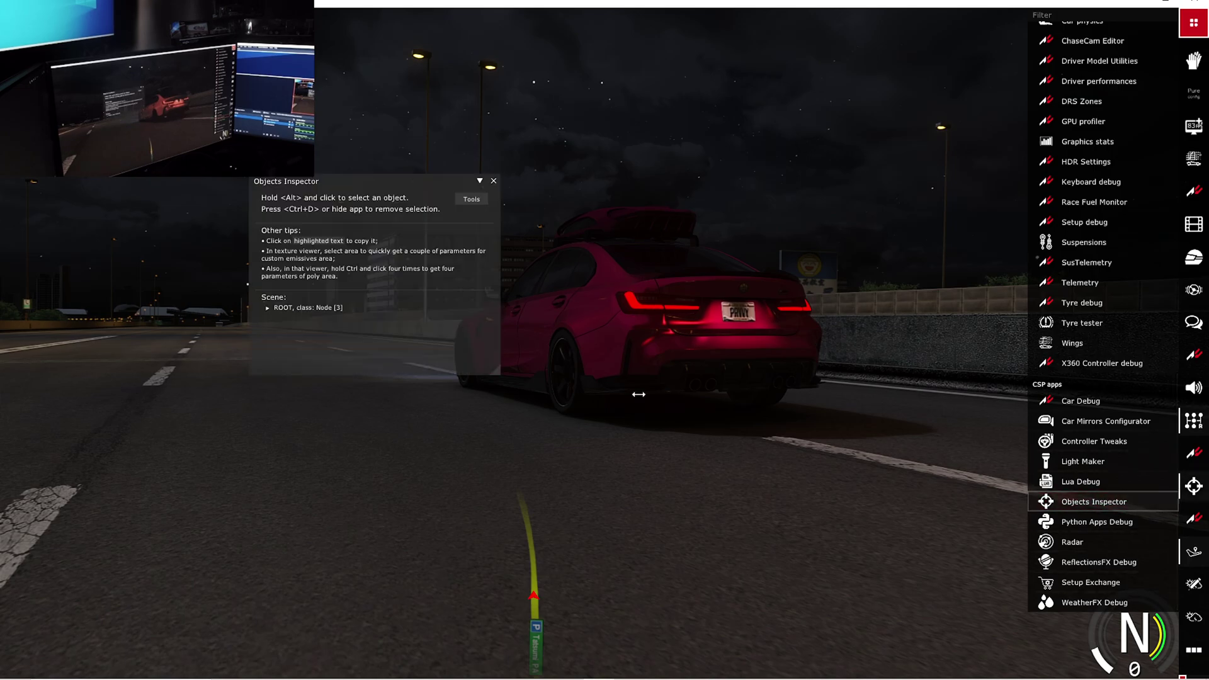
pyautogui.moveTo(393, 181); pyautogui.dragTo(176, 360)
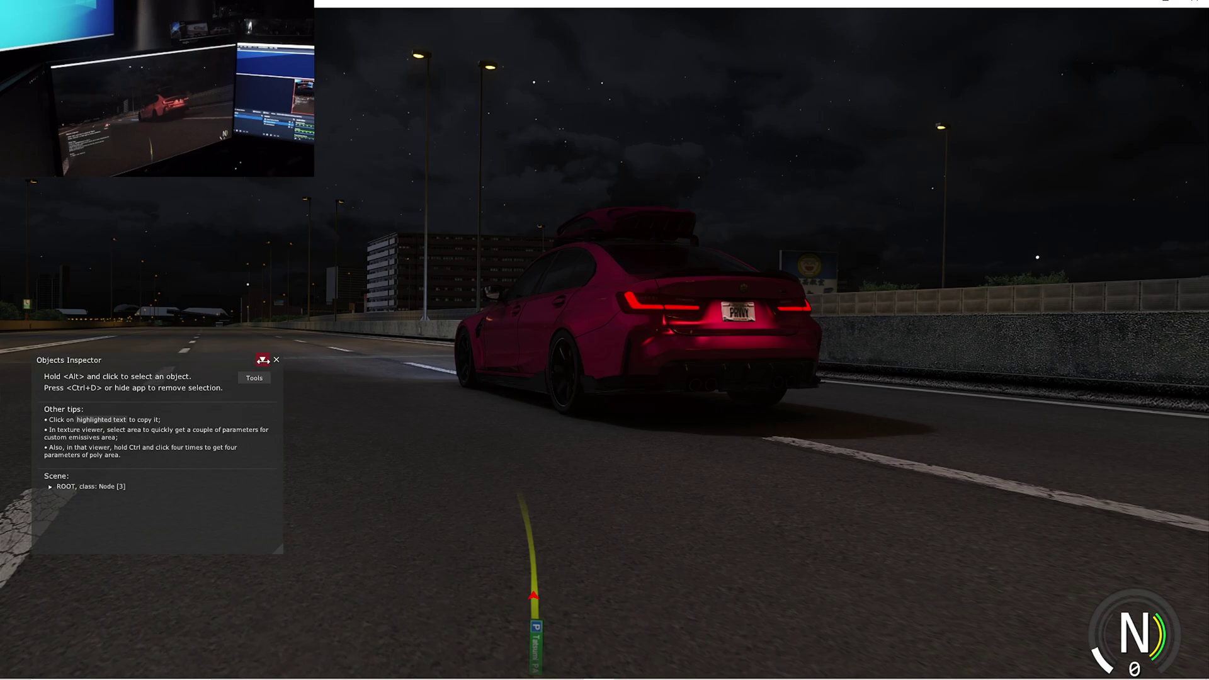
pyautogui.click(258, 359)
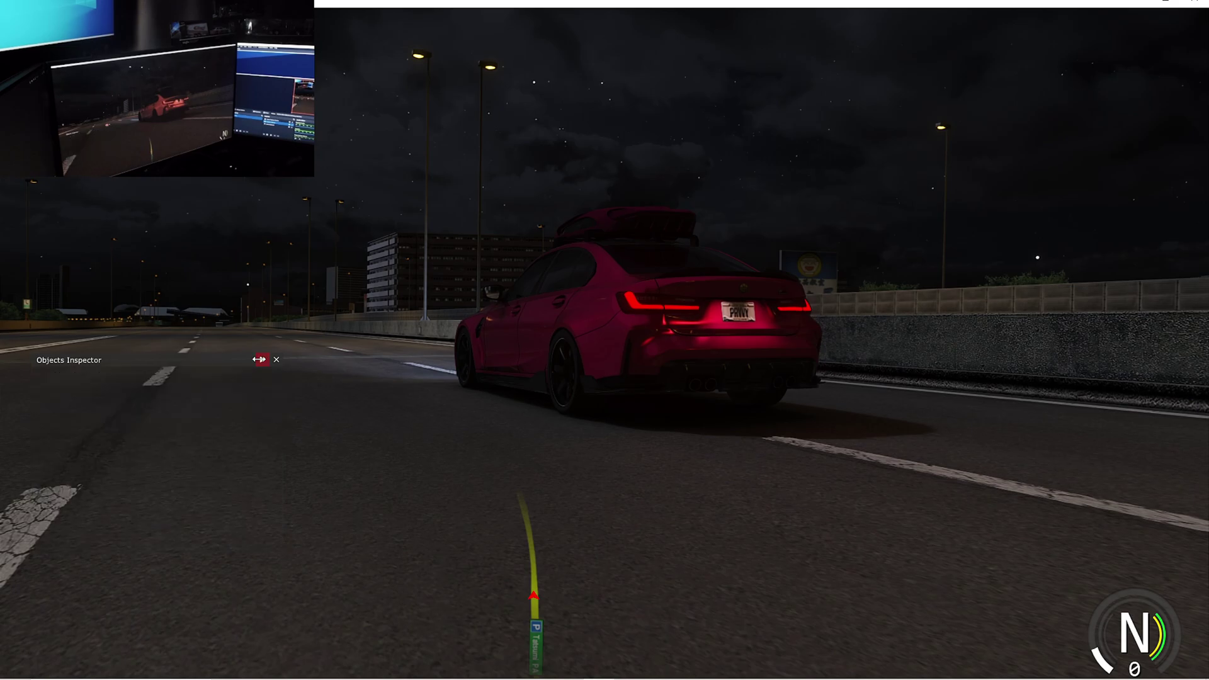
pyautogui.click(259, 359)
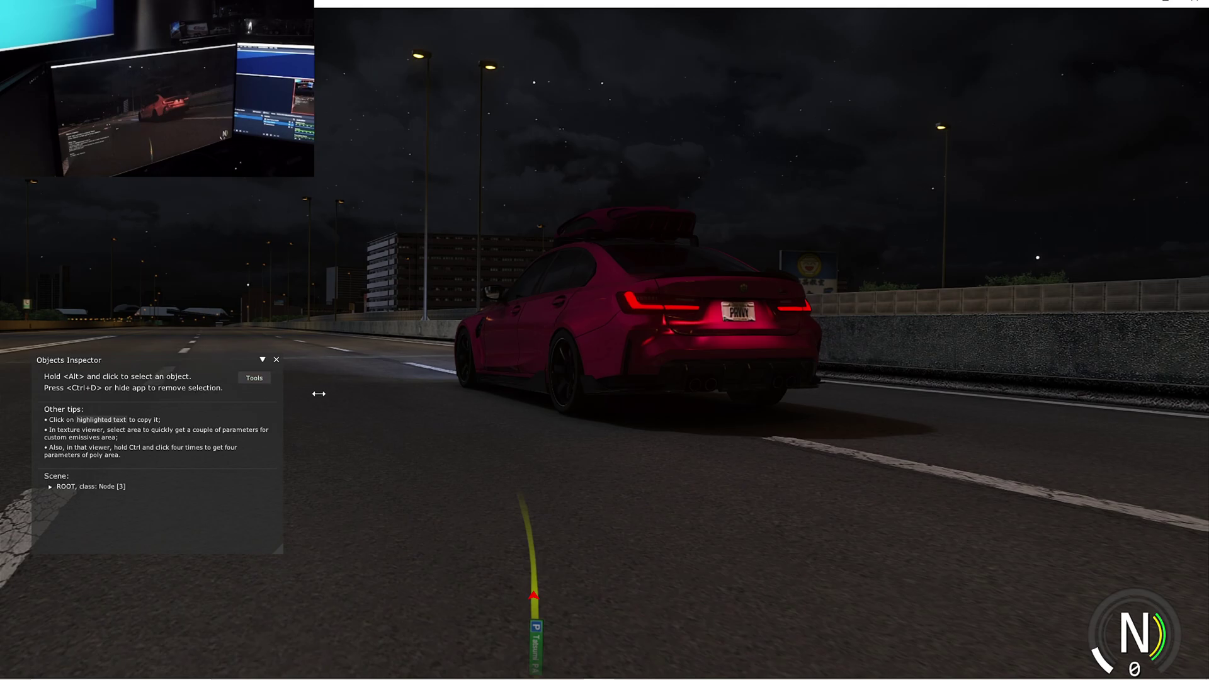
# Step: Pick the building and the roadside sign in the scene to inspect their mesh and material details
pyautogui.keyDown('alt'); pyautogui.click(419, 58); pyautogui.keyUp('alt')
pyautogui.keyDown('alt'); pyautogui.click(390, 261); pyautogui.keyUp('alt')
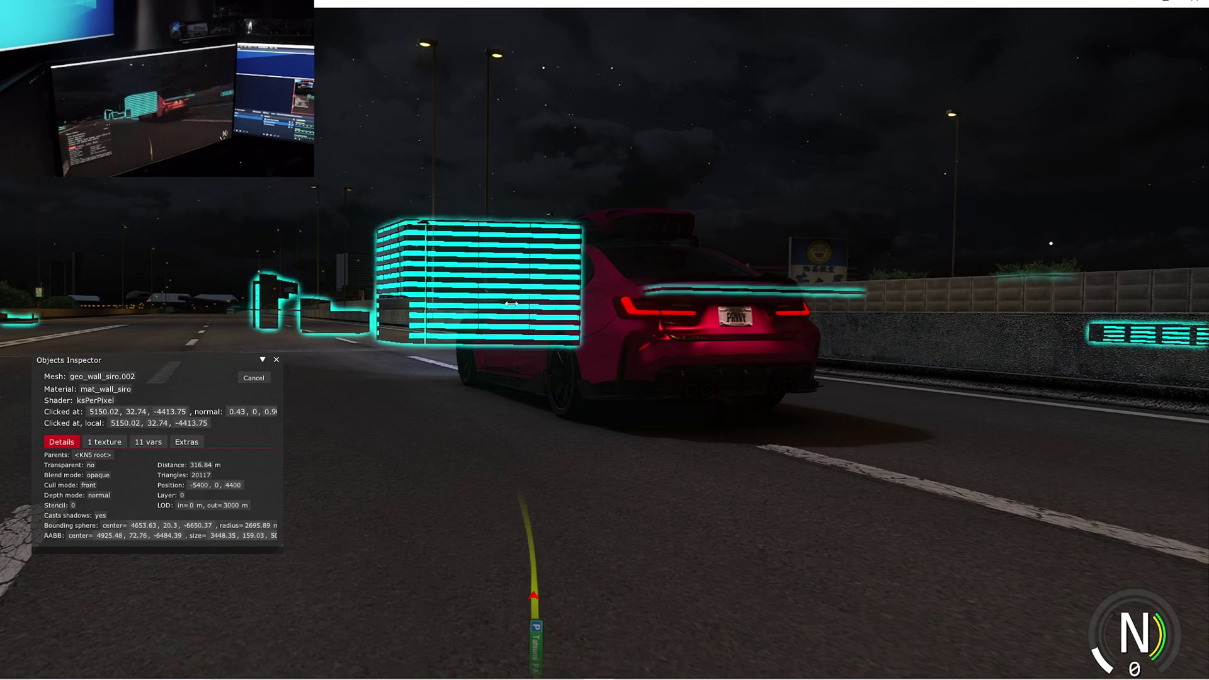
pyautogui.keyDown('alt'); pyautogui.click(889, 348); pyautogui.keyUp('alt')
pyautogui.keyDown('alt'); pyautogui.click(813, 270); pyautogui.keyUp('alt')
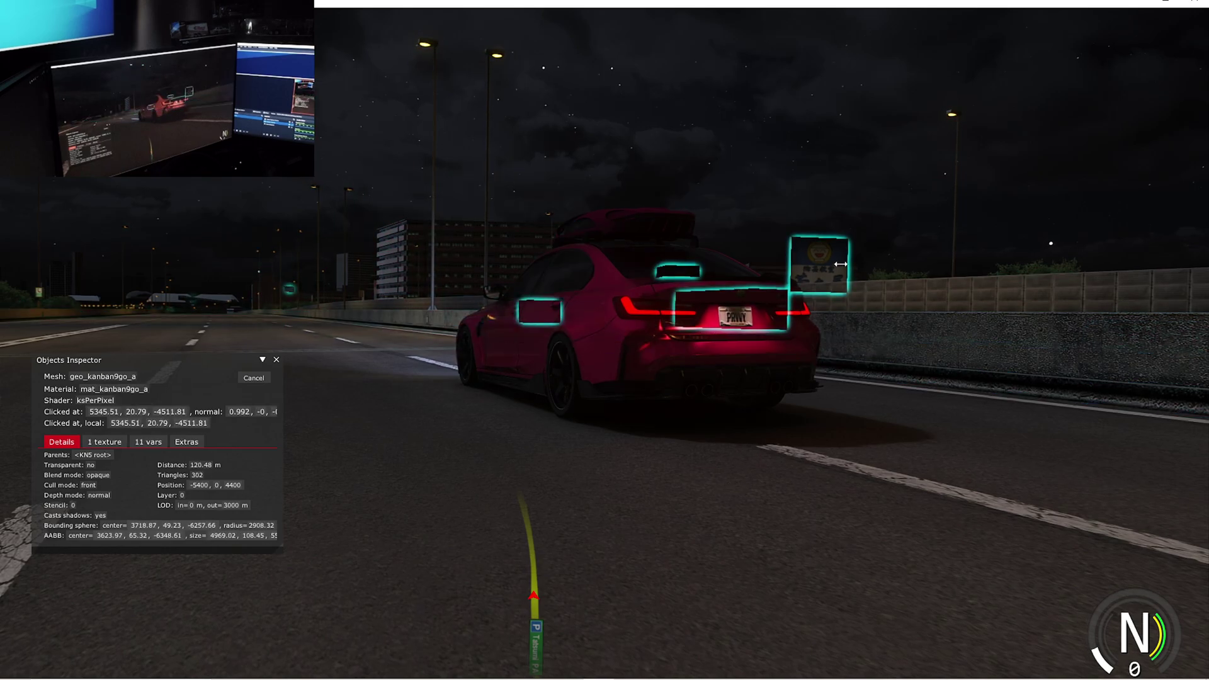
# Step: Select the street lamp head in the scene and copy its material name, mat_lamp101_head
pyautogui.keyDown('alt'); pyautogui.click(434, 47); pyautogui.keyUp('alt')
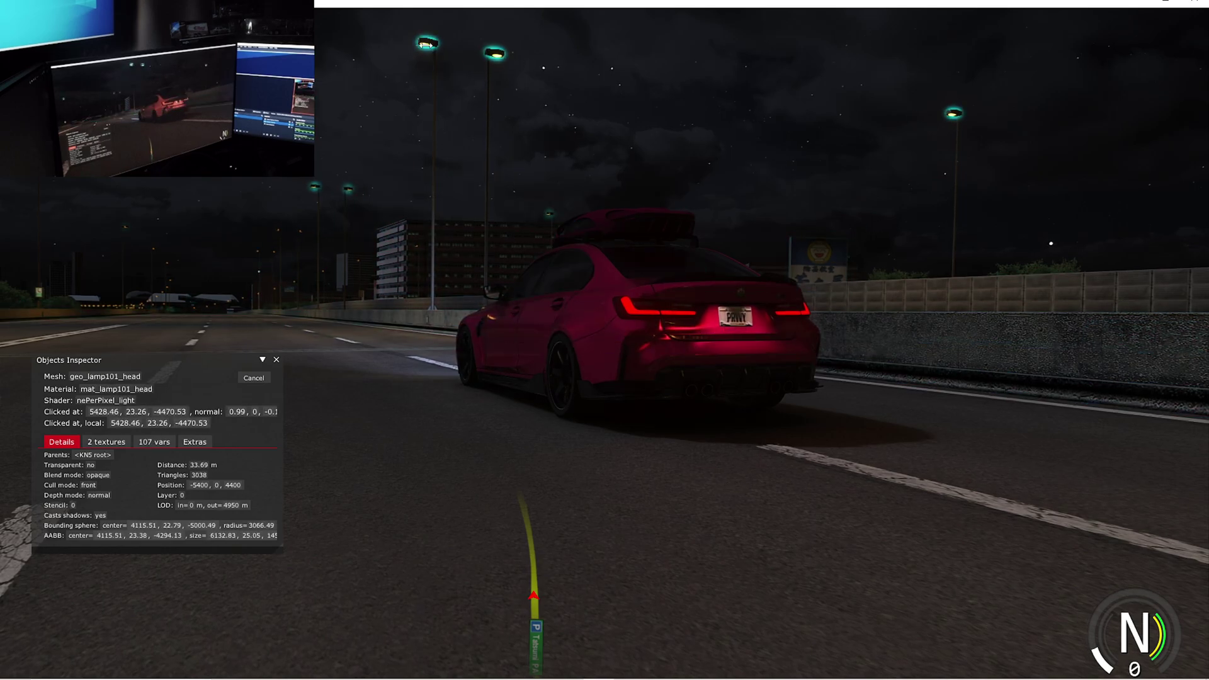
pyautogui.keyDown('alt'); pyautogui.click(425, 44); pyautogui.keyUp('alt')
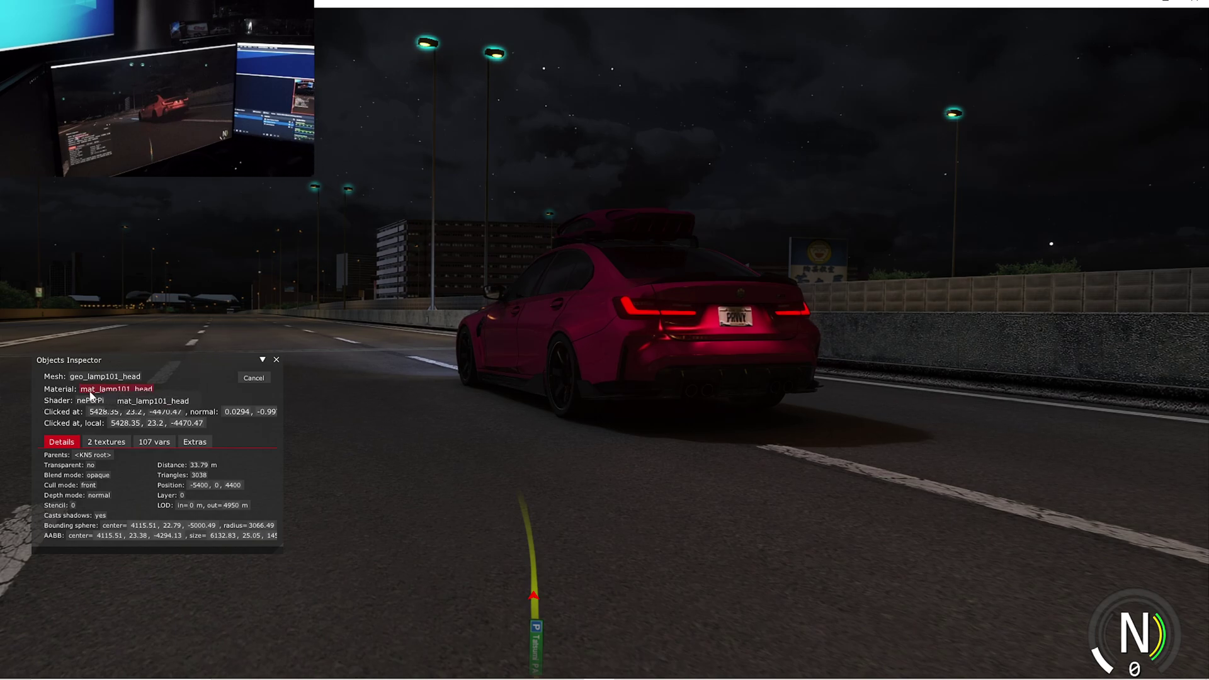
pyautogui.click(134, 391)
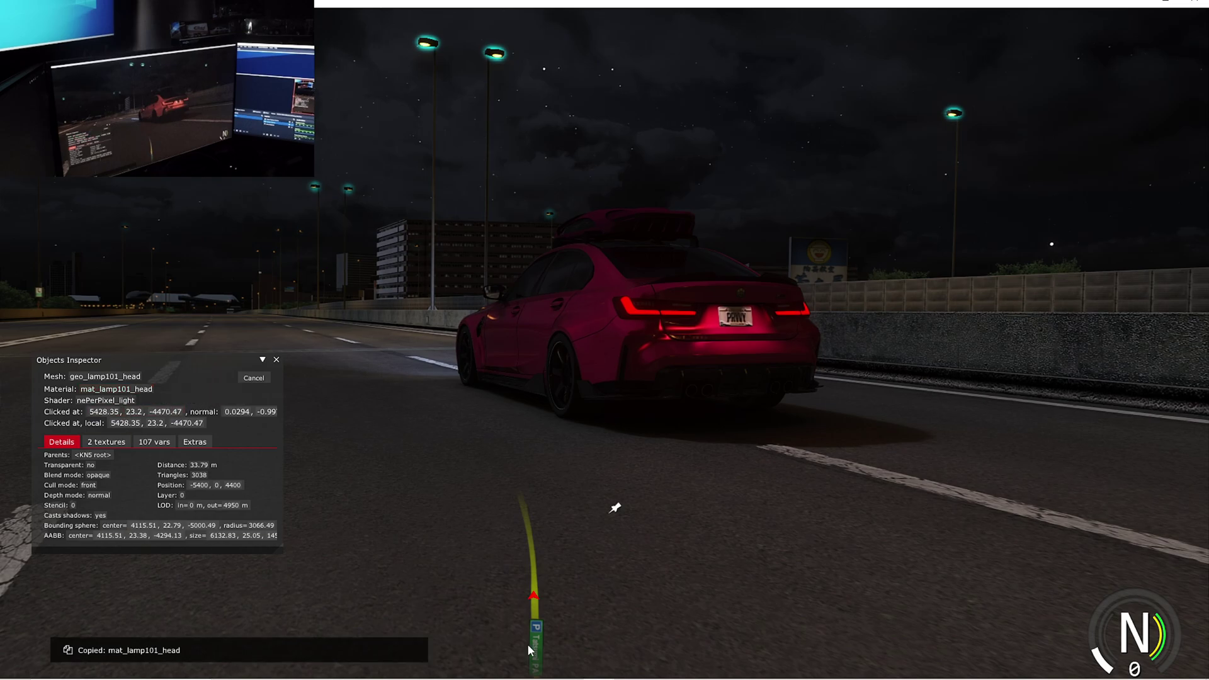
# Step: Switch to ext_config in Notepad and search for mat_lamp101_head from the beginning of the file
pyautogui.hotkey('alt', 'Tab')
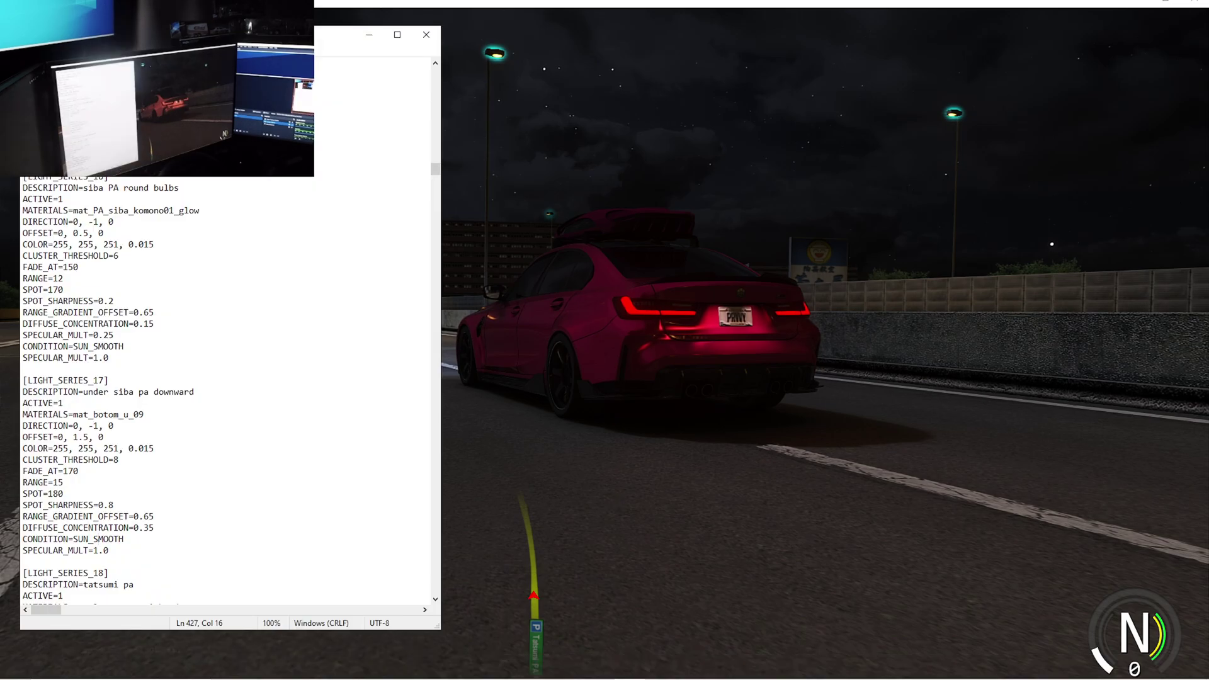
pyautogui.click(63, 199)
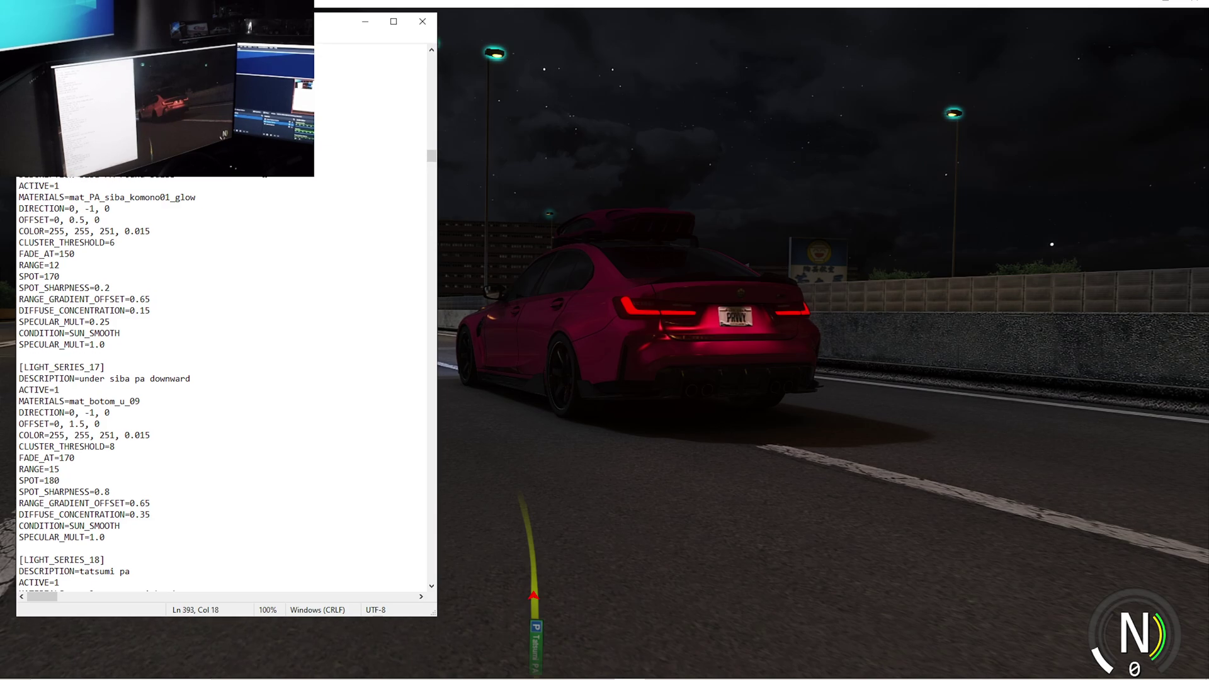
pyautogui.hotkey('ctrl', 'f')
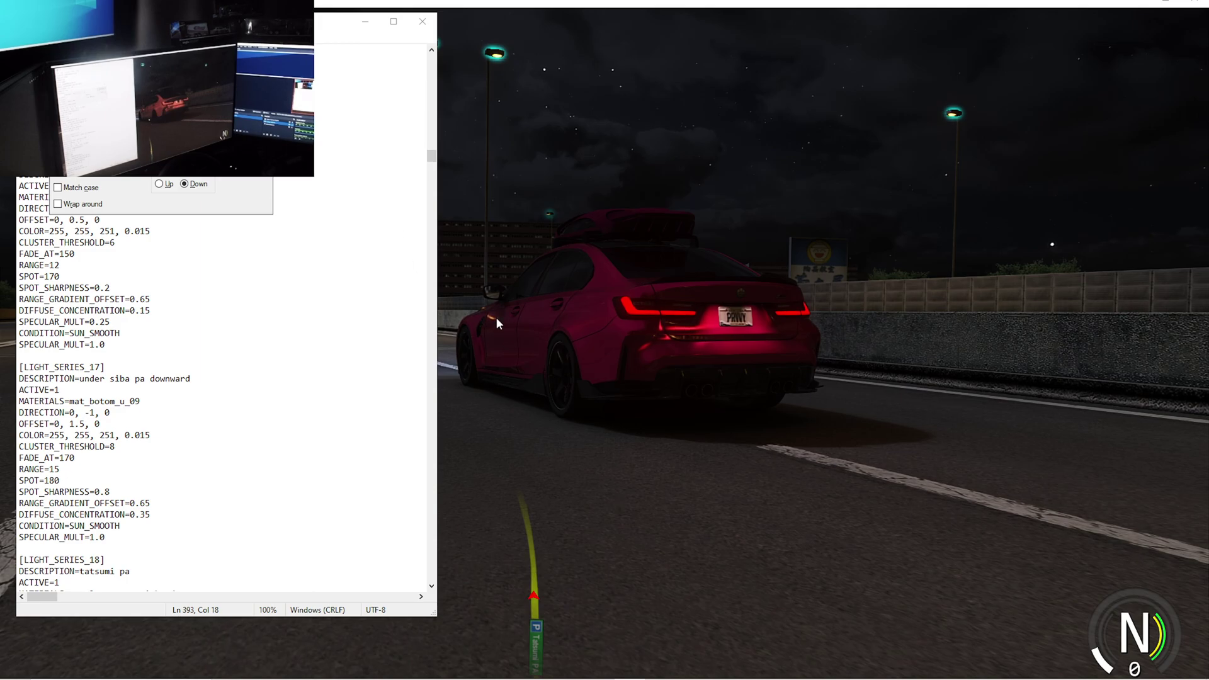
pyautogui.moveTo(432, 155); pyautogui.dragTo(443, 63)
pyautogui.click(104, 106)
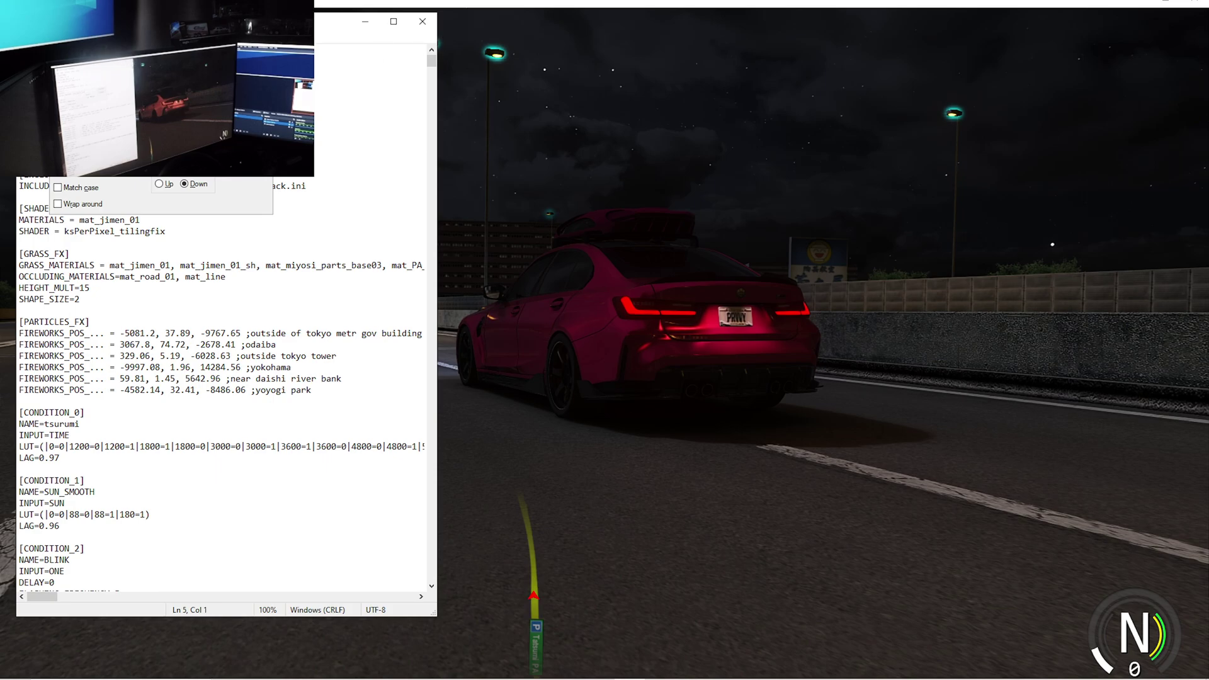
pyautogui.moveTo(228, 128); pyautogui.dragTo(340, 139)
pyautogui.click(350, 164)
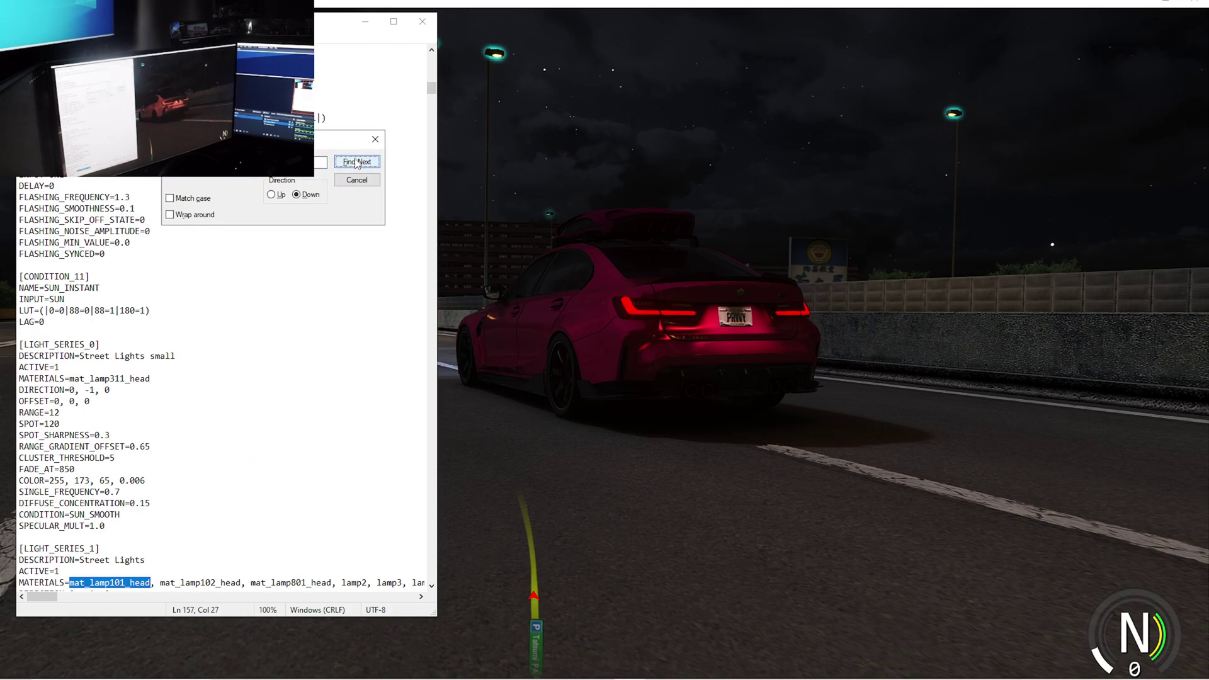
# Step: Widen the Notepad window to fit the full MATERIALS line of the LIGHT_SERIES_1 block
pyautogui.scroll(-2, 282, 367)
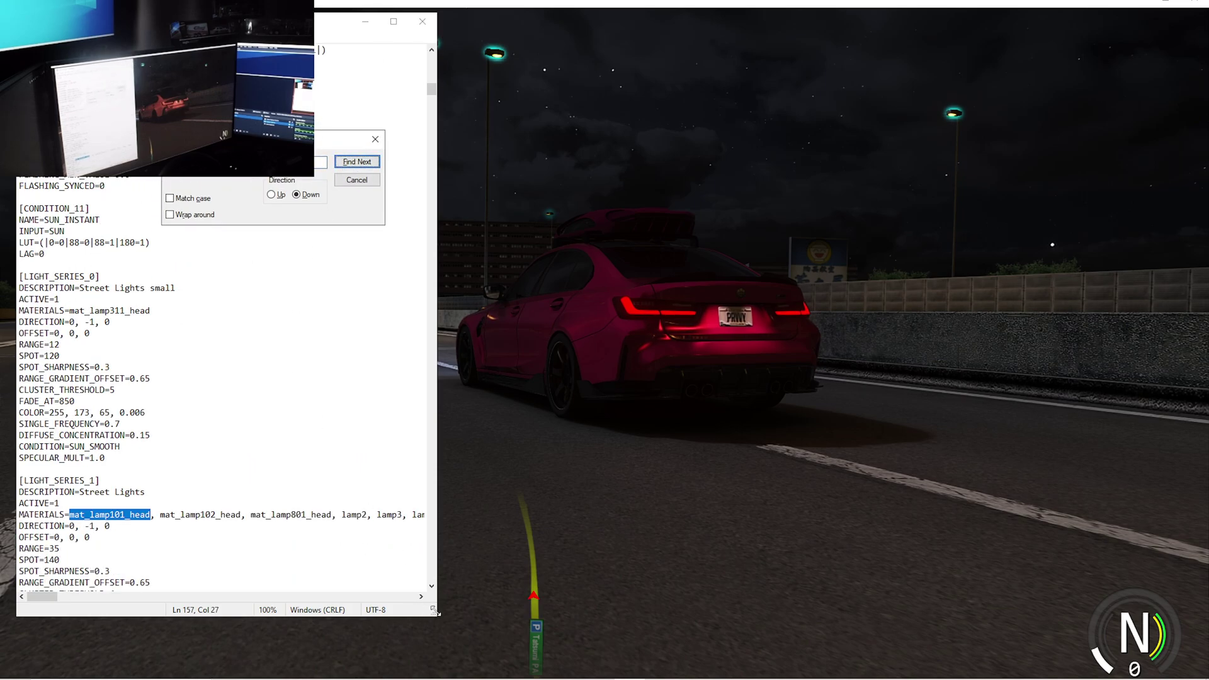
pyautogui.moveTo(433, 613); pyautogui.dragTo(890, 646)
pyautogui.scroll(-1, 272, 473)
pyautogui.scroll(-3, 272, 473)
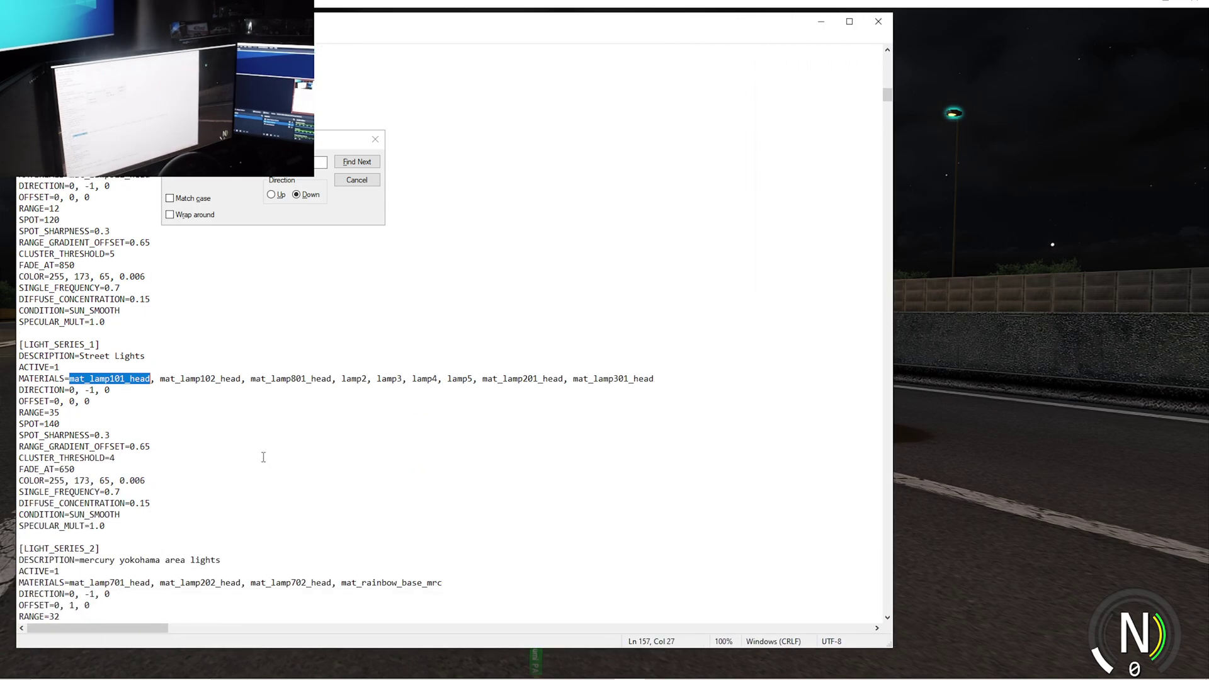
# Step: Examine the LIGHT_SERIES_1 block, highlighting its header and the mat_lamp101_head entry in MATERIALS
pyautogui.click(148, 369)
pyautogui.moveTo(114, 344); pyautogui.dragTo(22, 342)
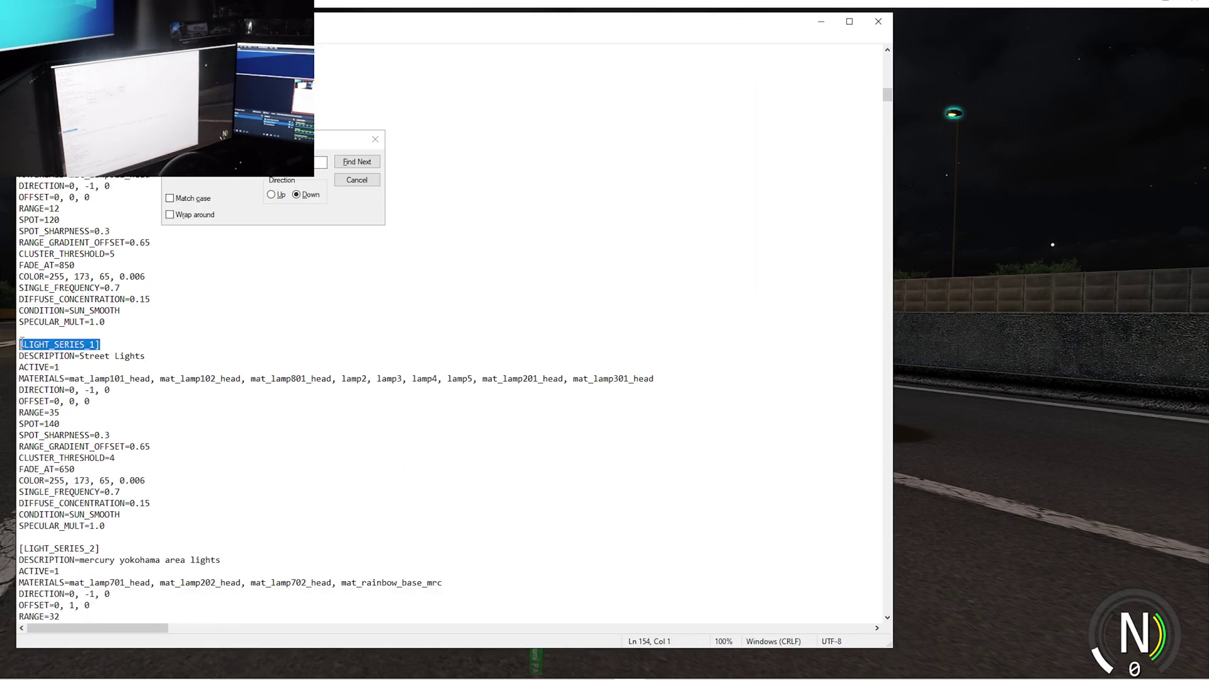
pyautogui.click(116, 379)
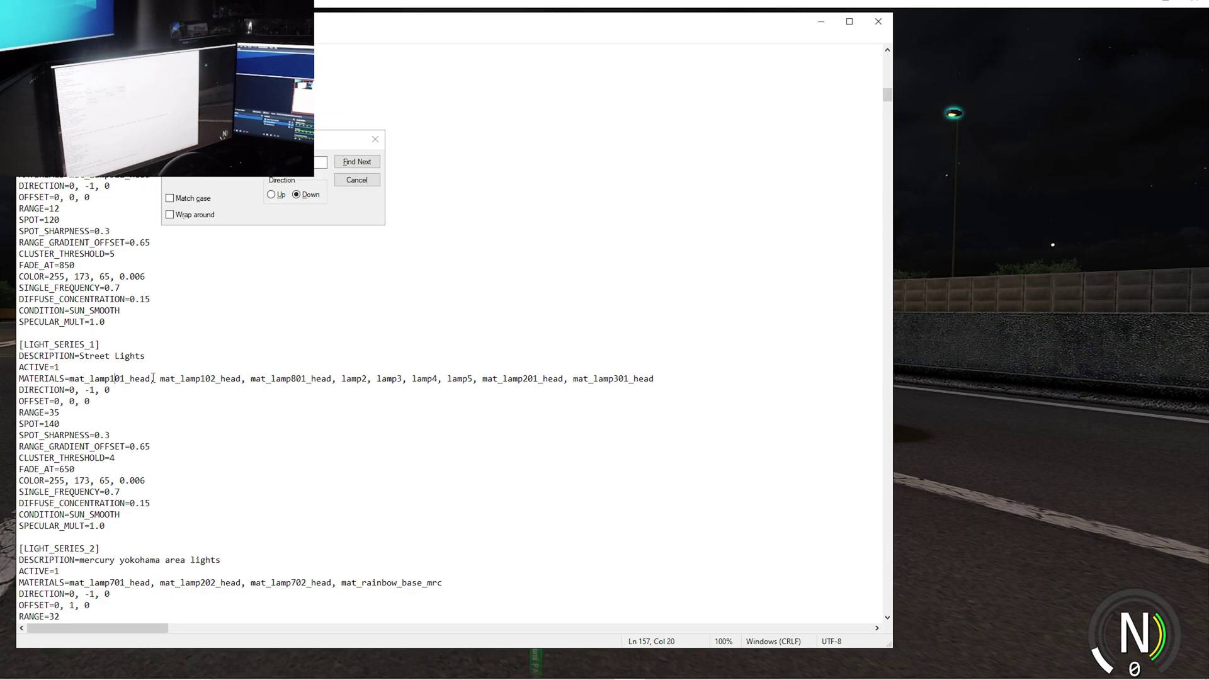
pyautogui.moveTo(155, 378); pyautogui.dragTo(70, 379)
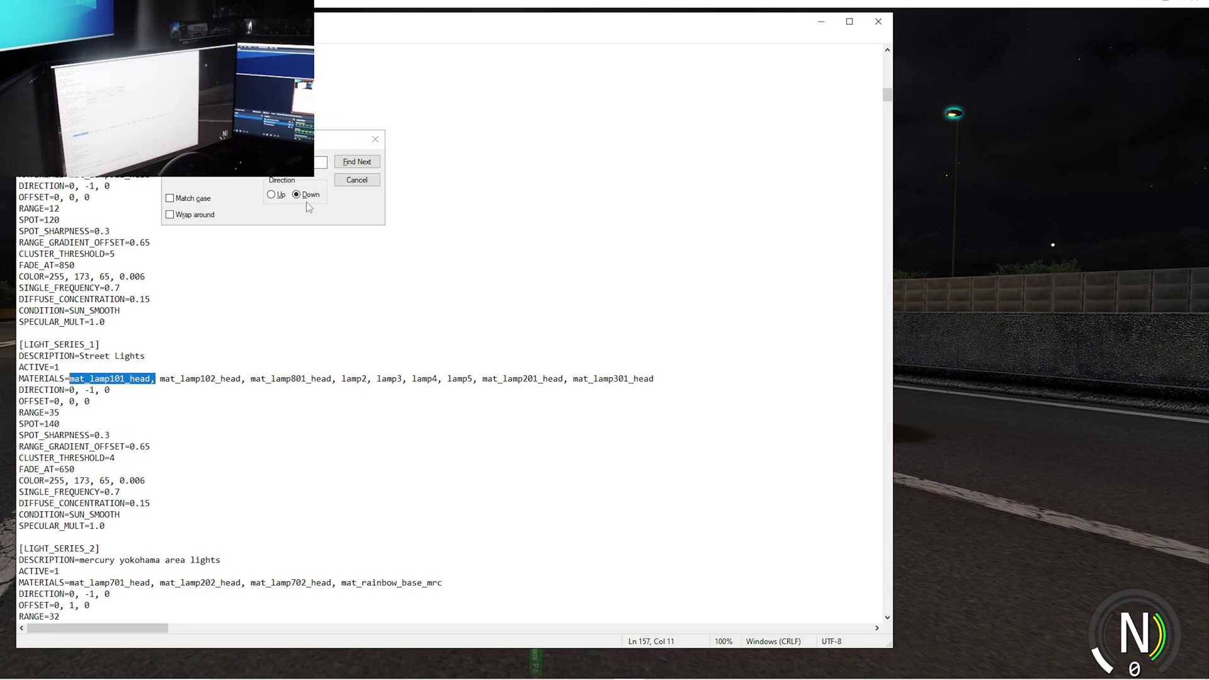
# Step: Move the Notepad window clear of the Objects Inspector and the selected street lamps
pyautogui.moveTo(375, 28); pyautogui.dragTo(920, 43)
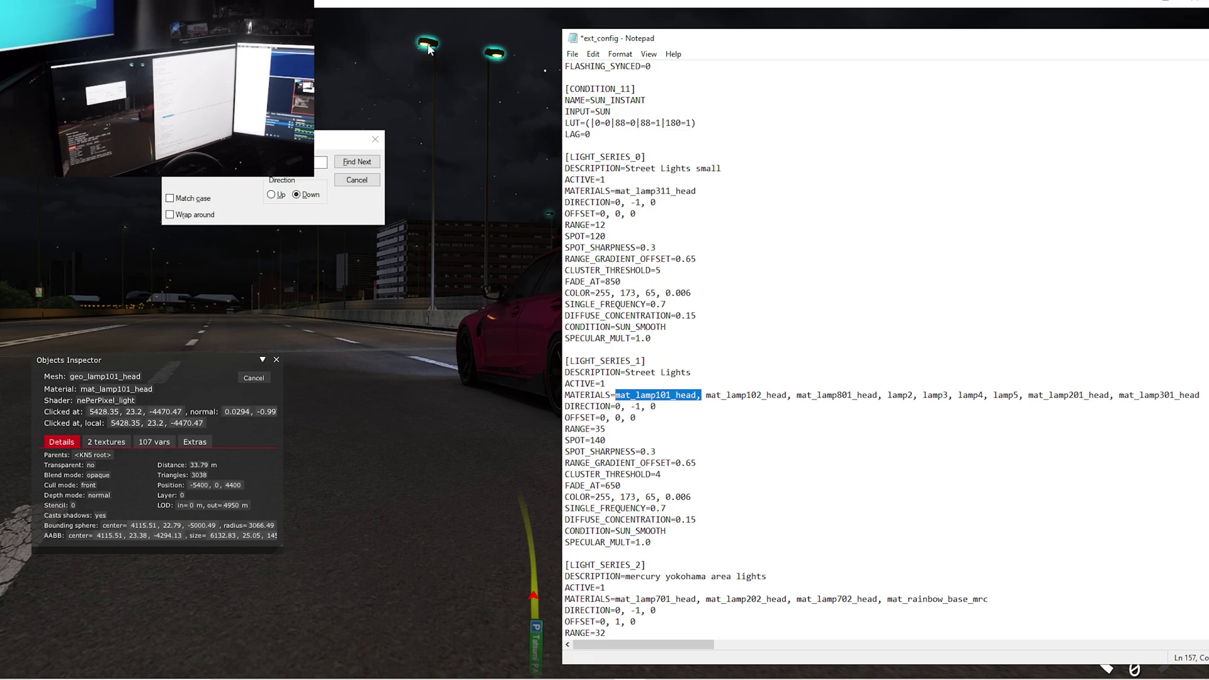
pyautogui.click(422, 162)
pyautogui.click(631, 668)
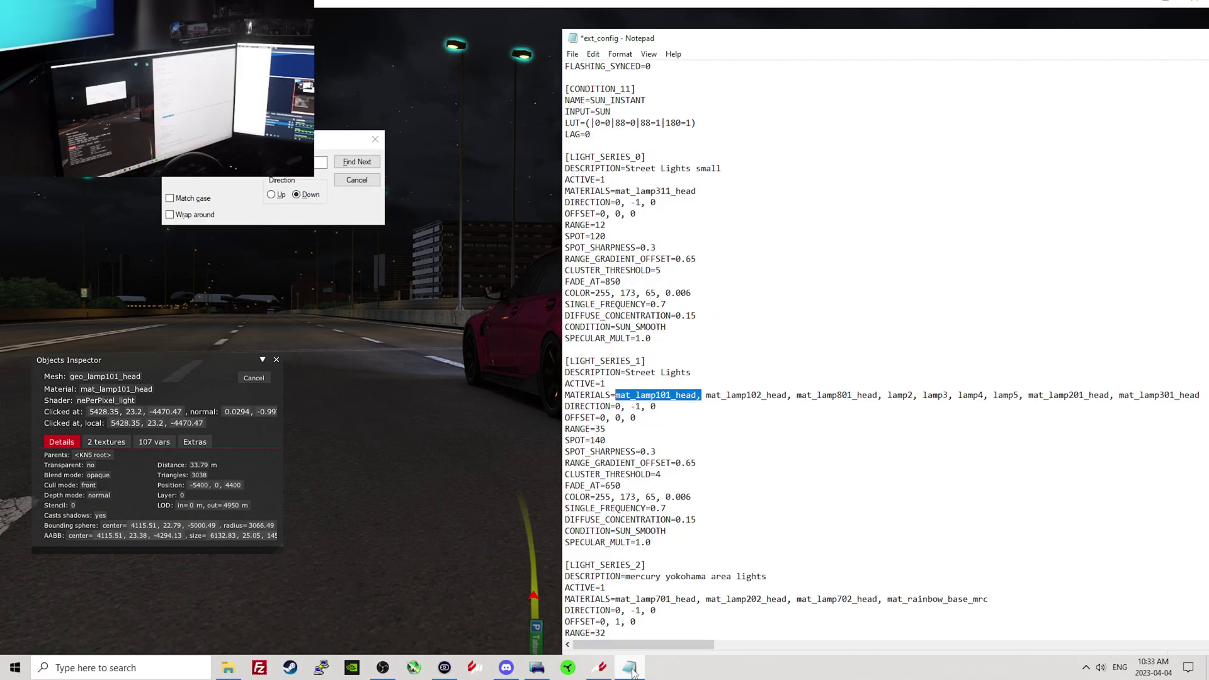
# Step: Compare the LIGHT_SERIES_1 header and its first MATERIALS entry with the lamp material in the Objects Inspector
pyautogui.click(644, 361)
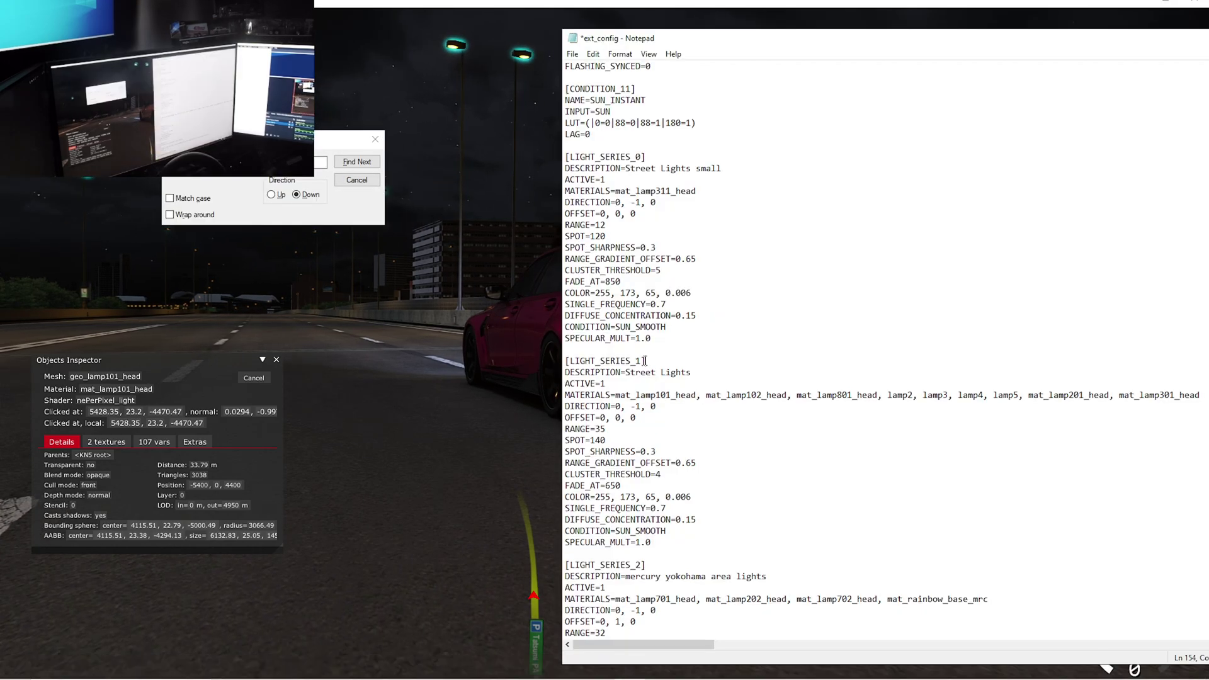
pyautogui.moveTo(644, 361); pyautogui.dragTo(565, 360)
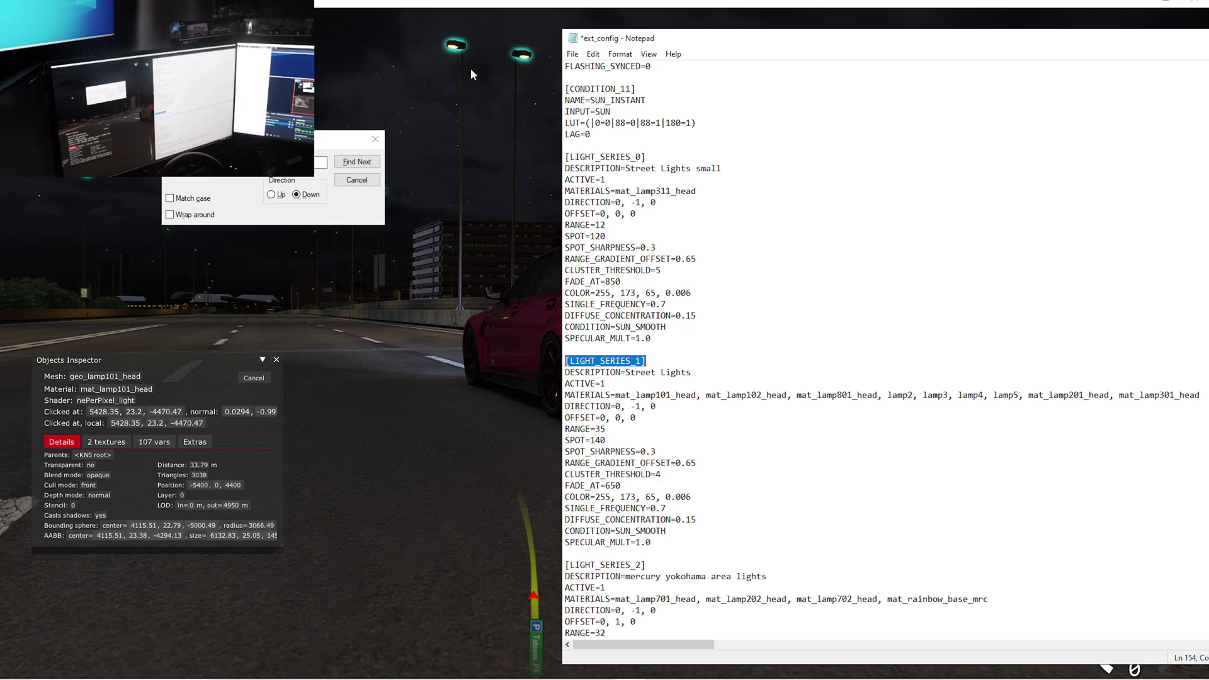
pyautogui.click(683, 367)
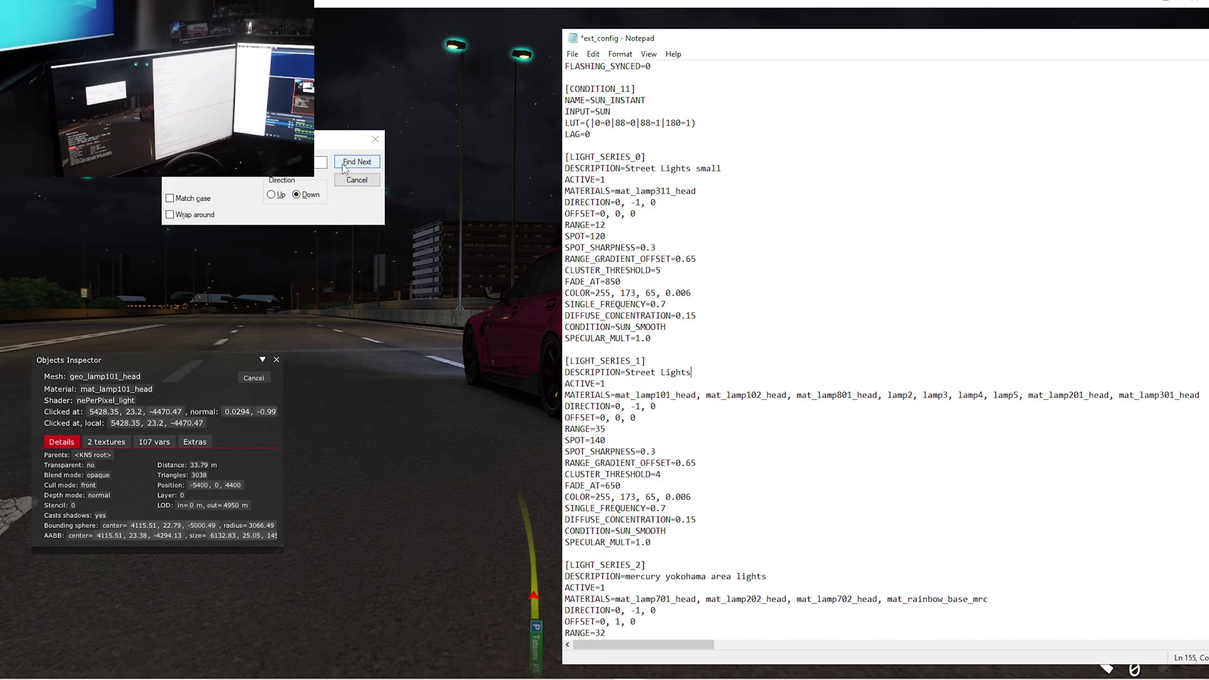
pyautogui.moveTo(702, 396); pyautogui.dragTo(608, 394)
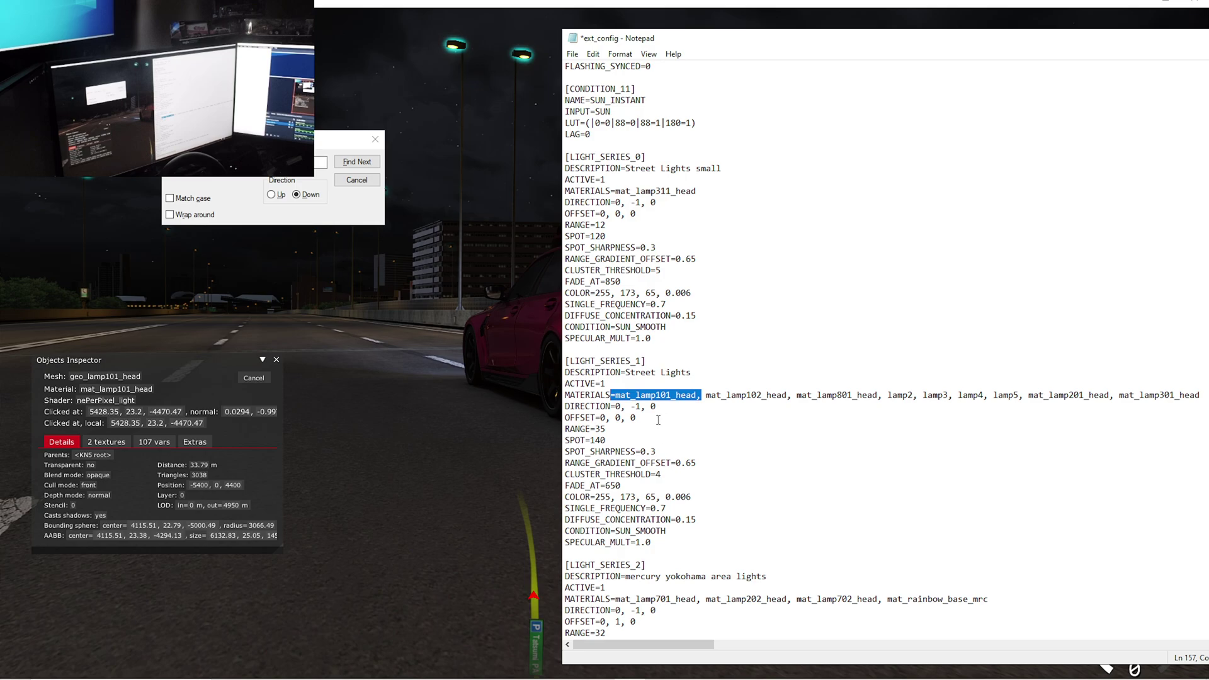
# Step: Find the next occurrence of mat_lamp101_head and examine the material adjustment block containing it
pyautogui.click(357, 162)
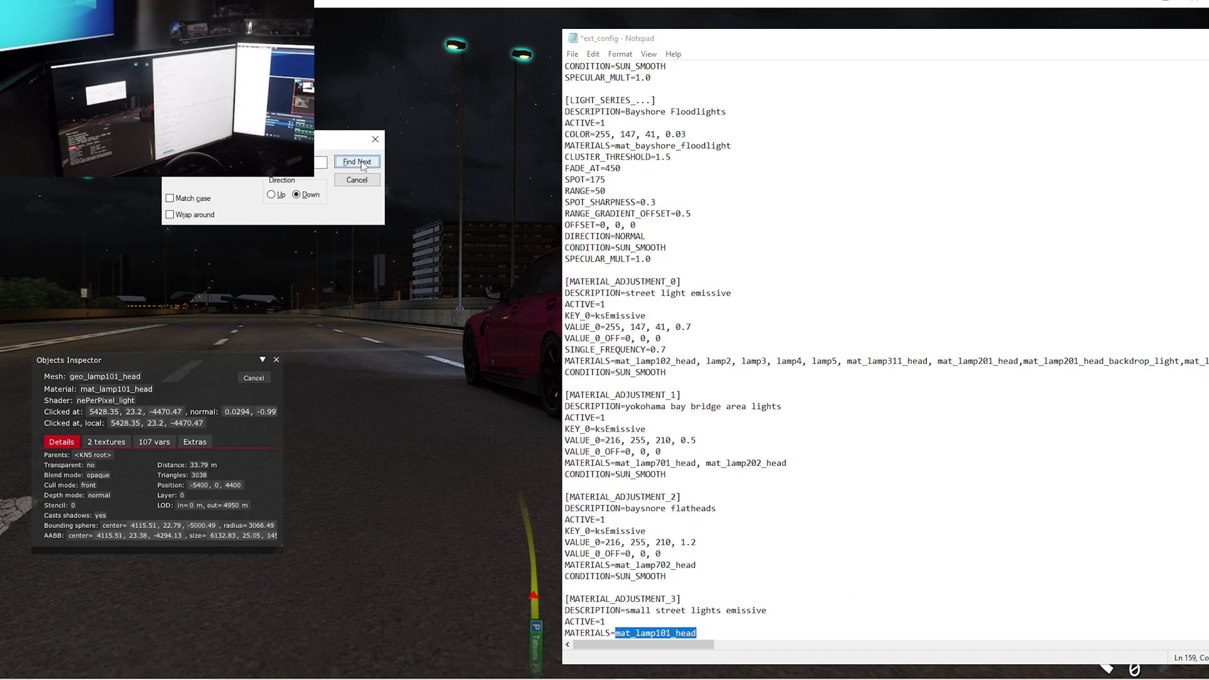
pyautogui.scroll(-4, 721, 415)
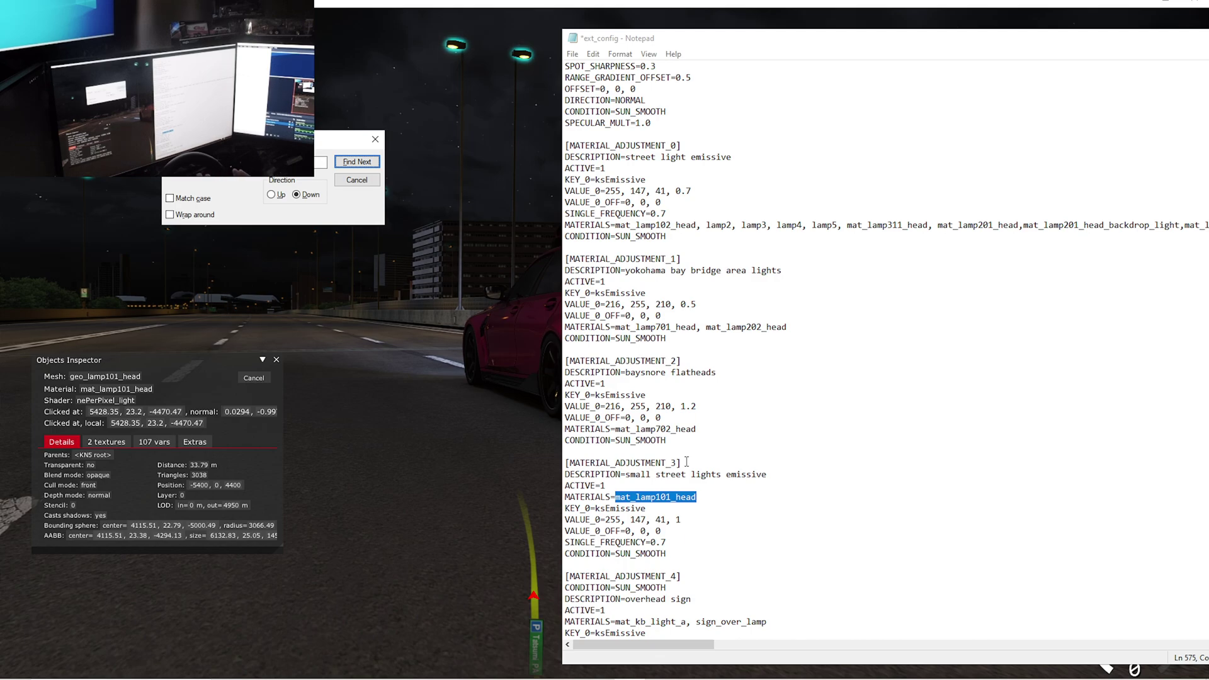
pyautogui.click(703, 507)
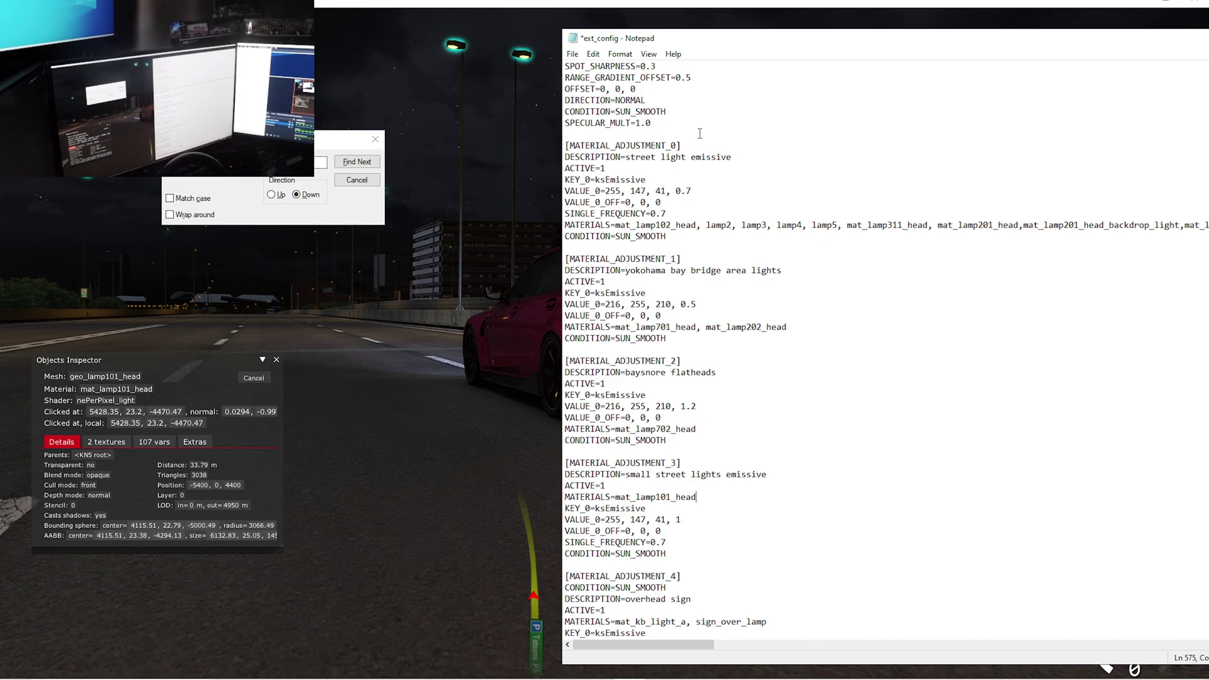
# Step: Uncover the car by moving Notepad, clear the last VALUE_0 number in MATERIAL_ADJUSTMENT_3 and set its first number to 1
pyautogui.moveTo(716, 39); pyautogui.dragTo(843, 15)
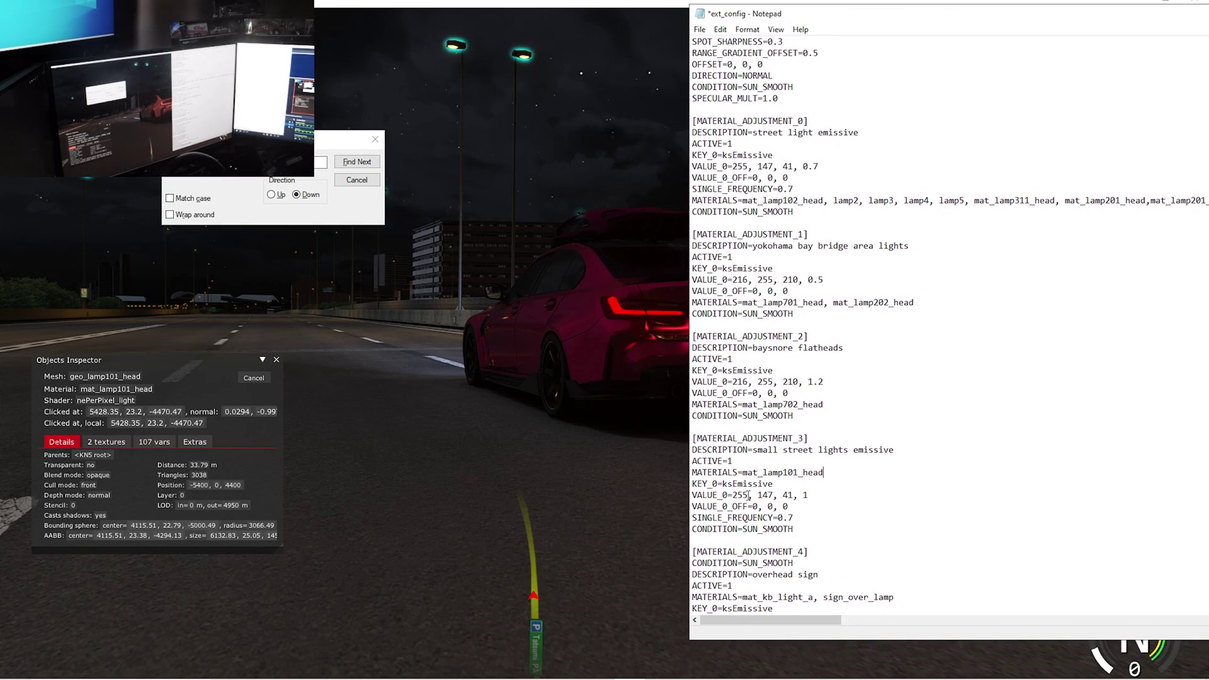
pyautogui.doubleClick(741, 494)
pyautogui.click(746, 495)
pyautogui.doubleClick(742, 495)
pyautogui.press('End')
pyautogui.press('BackSpace')
pyautogui.moveTo(750, 495); pyautogui.dragTo(734, 497)
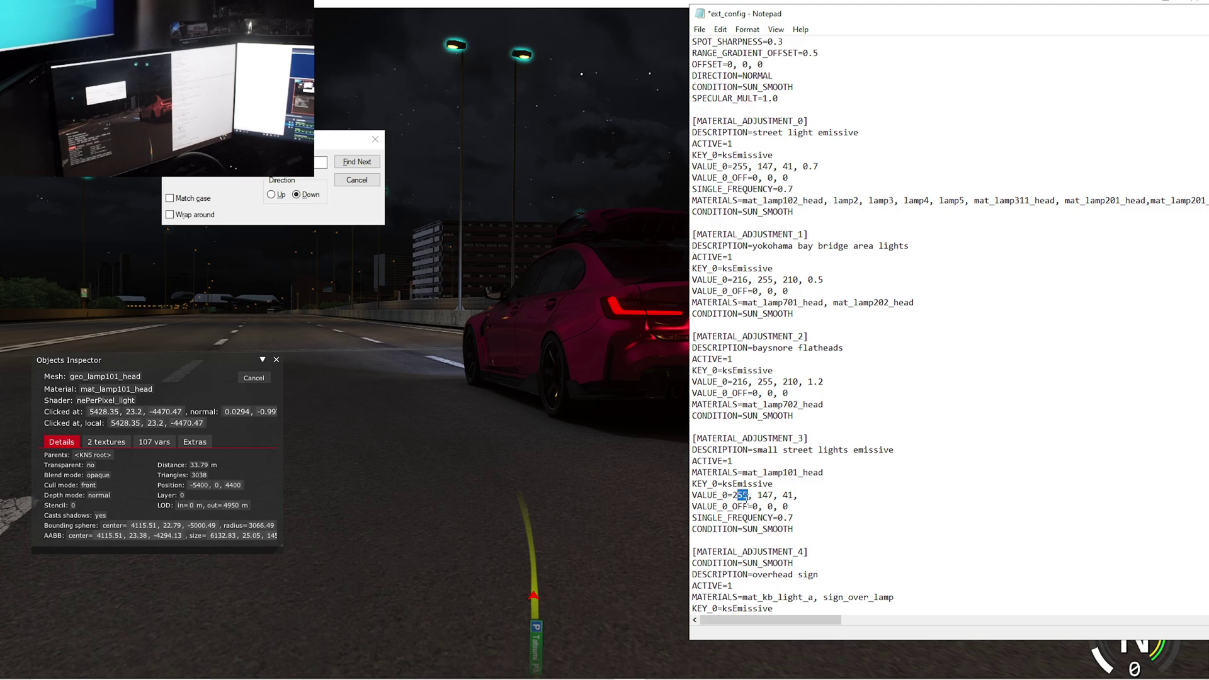
pyautogui.press('BackSpace')
pyautogui.press('BackSpace')
pyautogui.write('1')
# Step: Complete VALUE_0 of MATERIAL_ADJUSTMENT_3 as 1, 1, 200, 1.0 and save the ext_config file
pyautogui.moveTo(760, 494); pyautogui.dragTo(750, 495)
pyautogui.press('BackSpace')
pyautogui.doubleClick(770, 495)
pyautogui.write('200, 1.0')
pyautogui.click(699, 29)
pyautogui.click(716, 86)
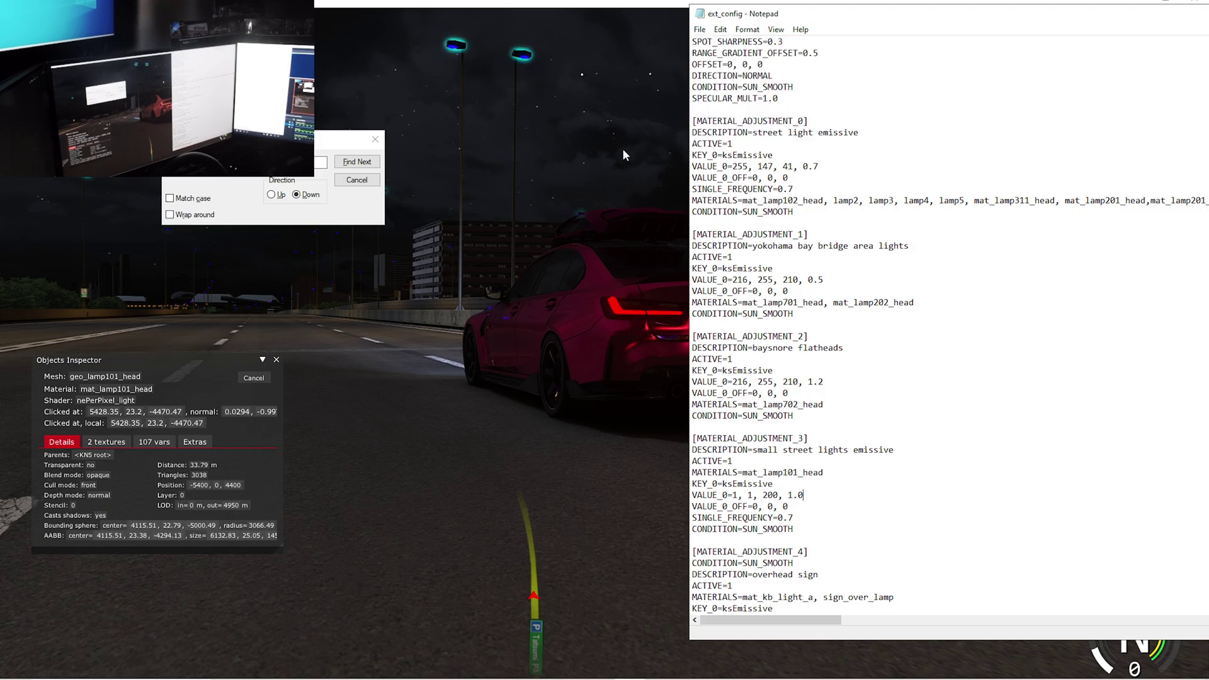
# Step: Move the Find window aside and compare the lamp heads in the game with the MATERIAL_ADJUSTMENT_3 block
pyautogui.moveTo(339, 139); pyautogui.dragTo(186, 139)
pyautogui.click(527, 277)
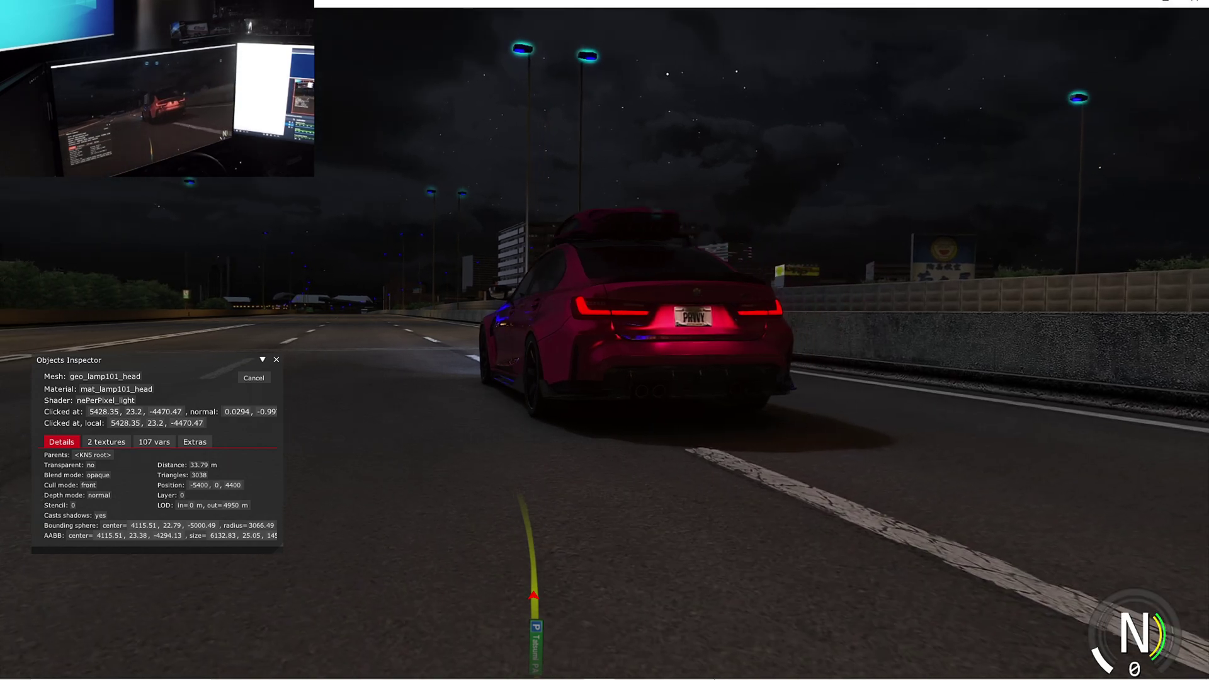
pyautogui.click(629, 667)
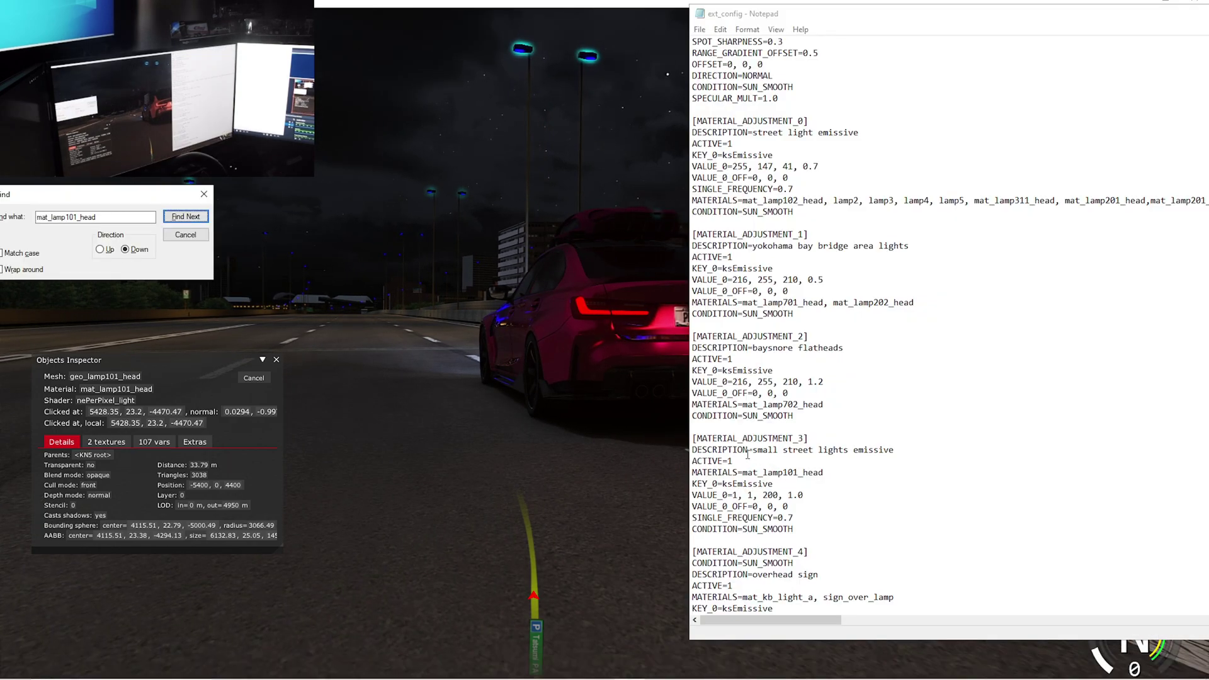
pyautogui.moveTo(834, 441); pyautogui.dragTo(698, 438)
pyautogui.click(809, 482)
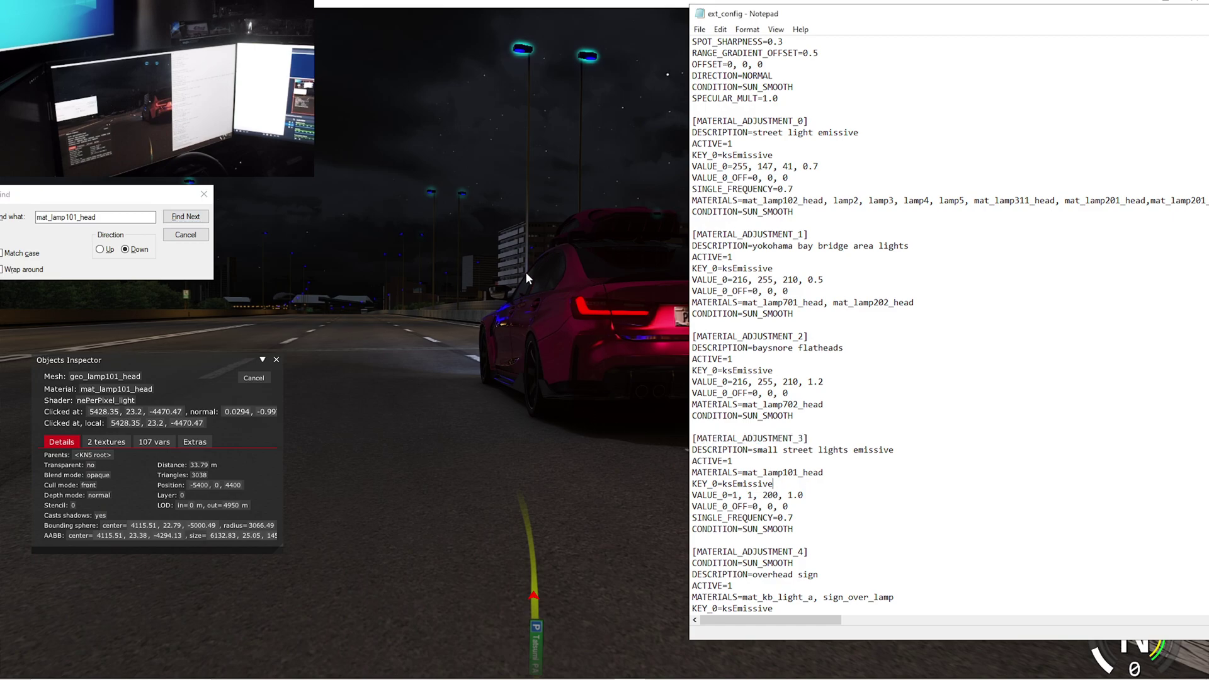
# Step: Inspect the nearest overhead lamp head with the Objects Inspector and select its material name
pyautogui.moveTo(223, 376); pyautogui.dragTo(246, 385)
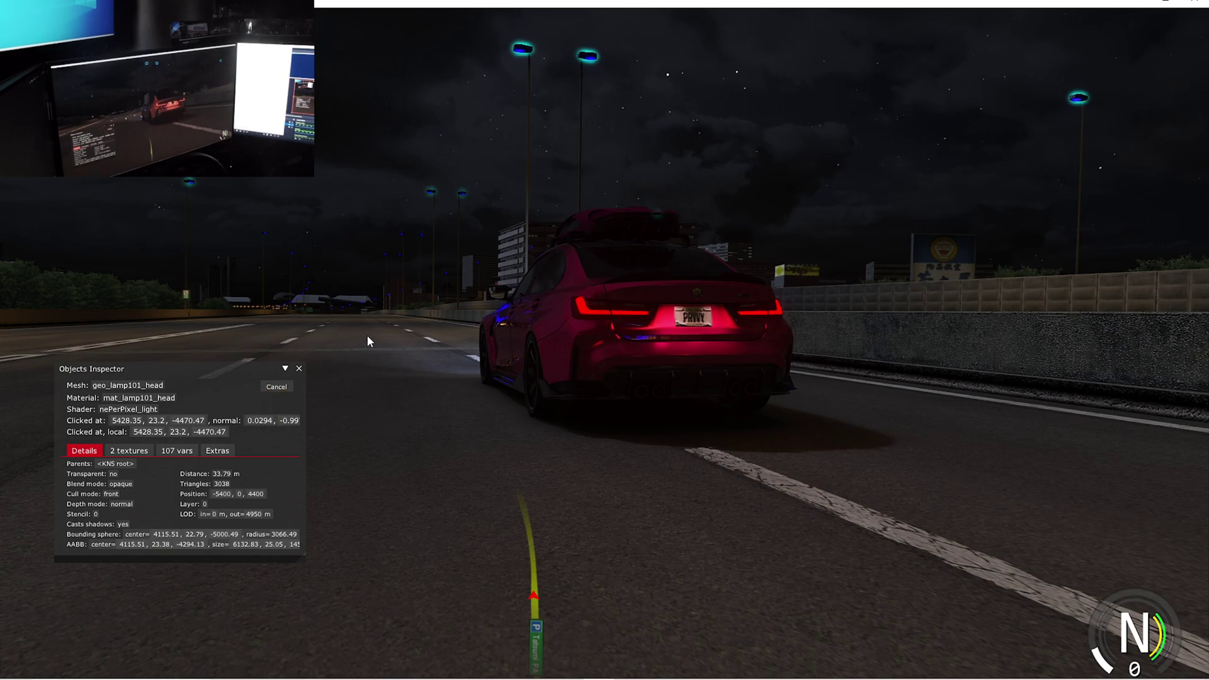
pyautogui.click(521, 52)
pyautogui.click(156, 399)
# Step: Search ext_config from its beginning for mat_lamp101_head and examine the LIGHT_SERIES_1 block
pyautogui.press('super')
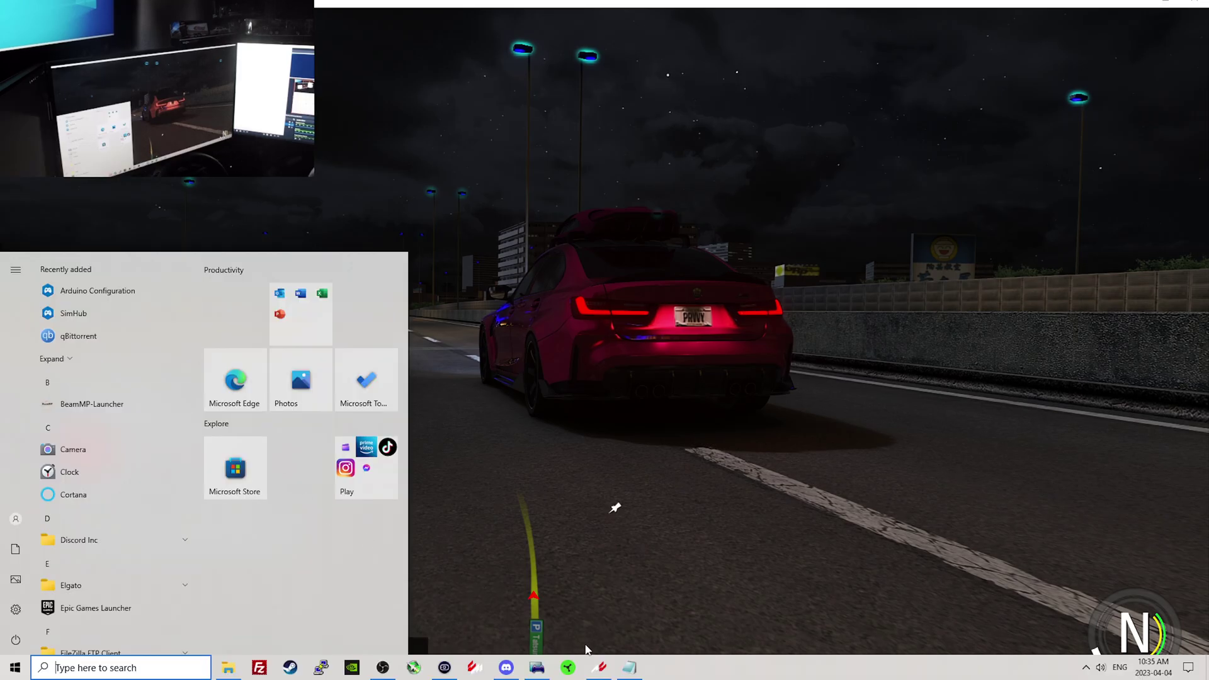
pyautogui.click(628, 667)
pyautogui.moveTo(777, 359); pyautogui.dragTo(774, 28)
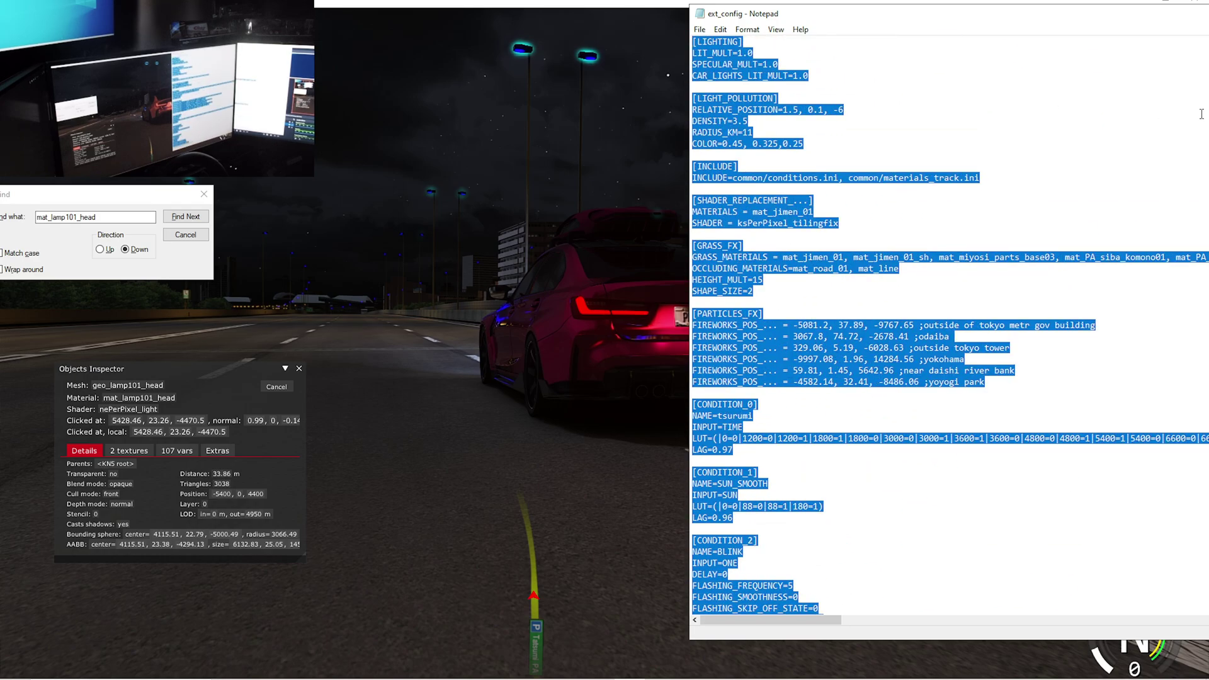
pyautogui.click(1089, 122)
pyautogui.hotkey('ctrl', 'f')
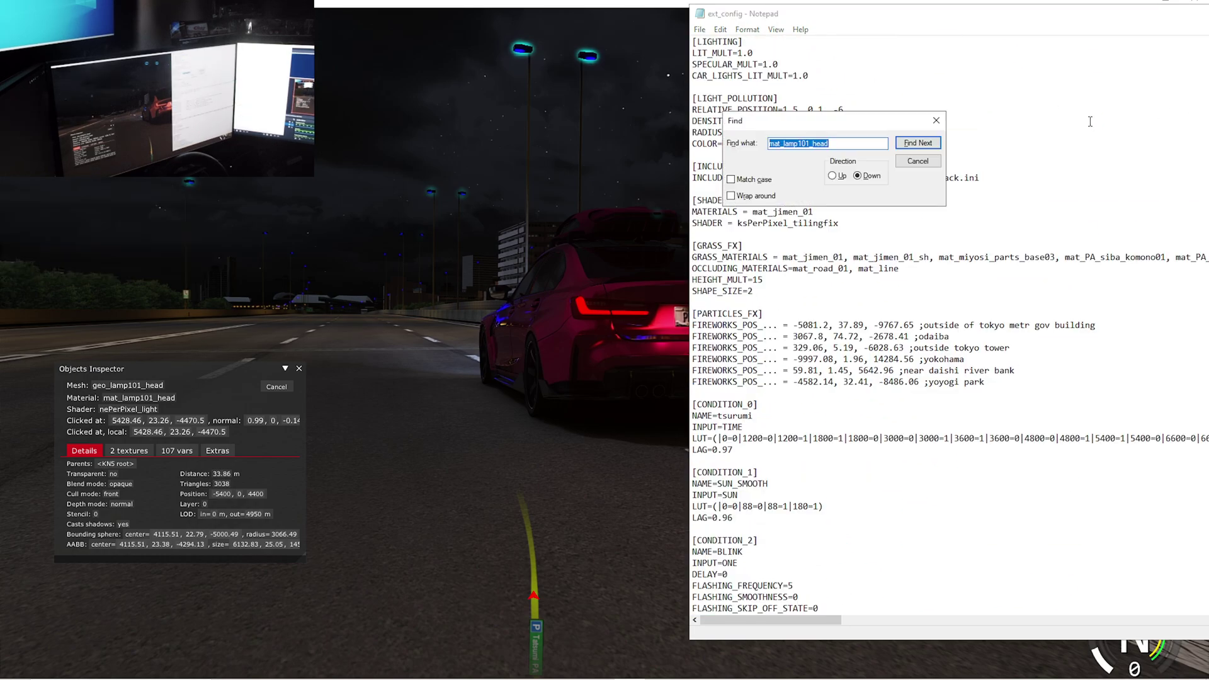
pyautogui.press('Return')
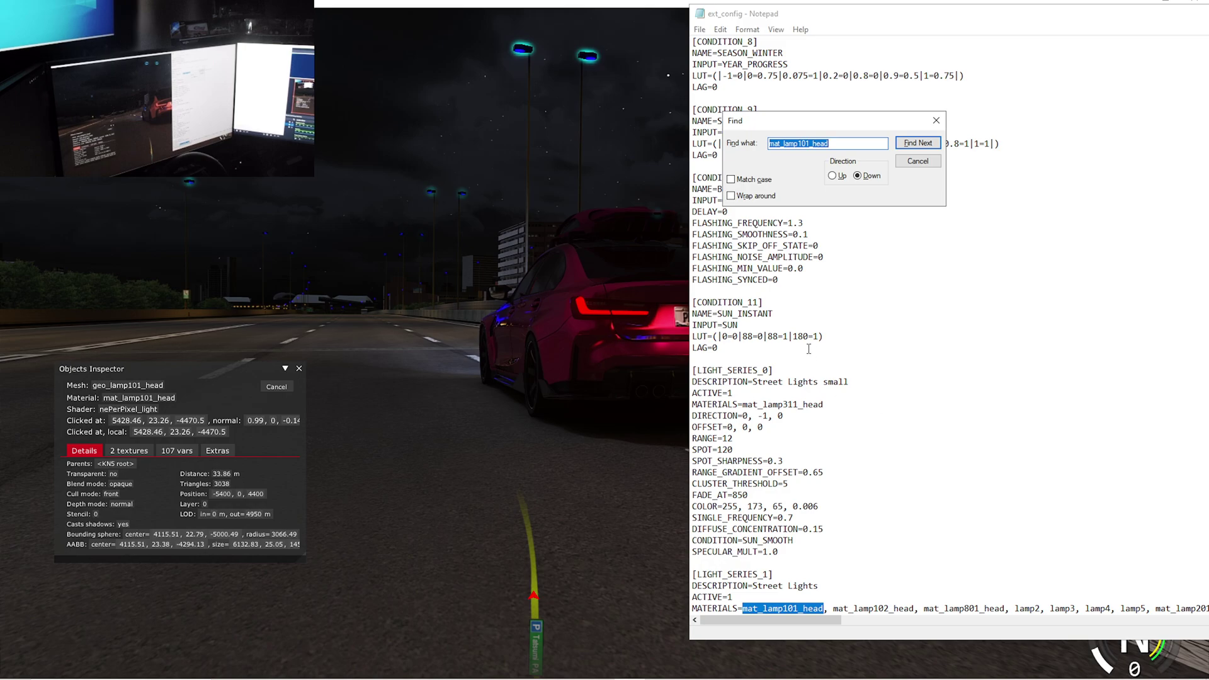
pyautogui.scroll(-6, 808, 348)
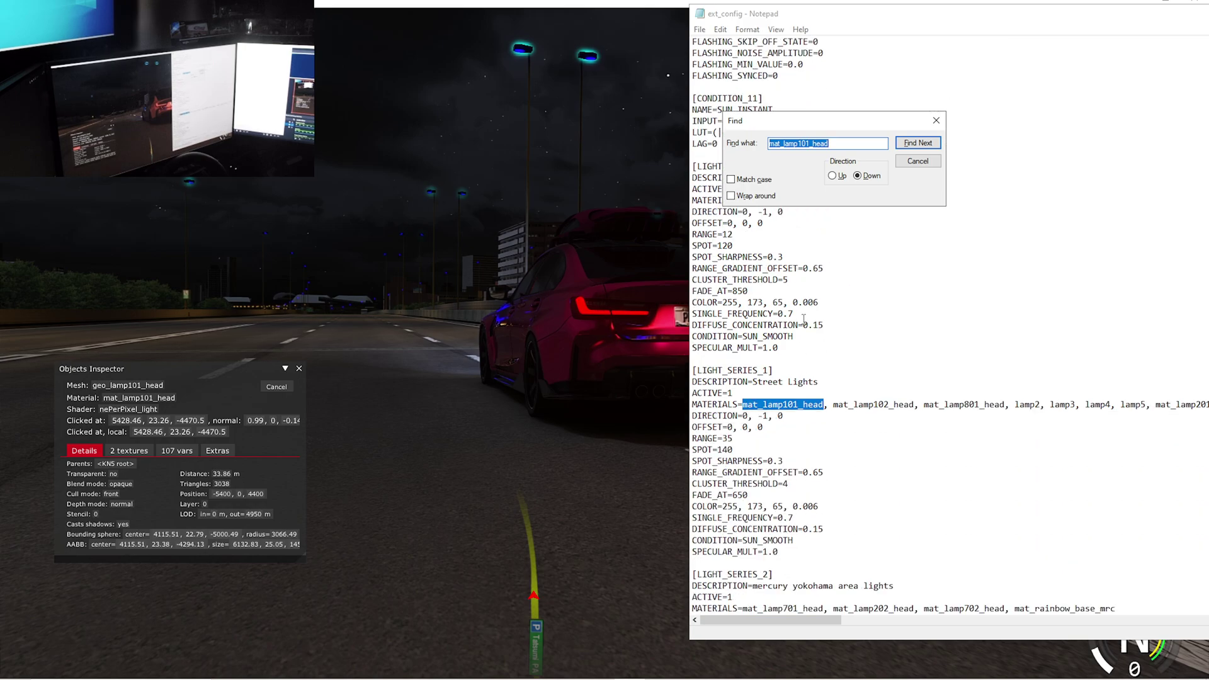
# Step: Set the first three COLOR values of LIGHT_SERIES_1 to 10, 10, 200 and save ext_config
pyautogui.moveTo(771, 20); pyautogui.dragTo(751, 18)
pyautogui.scroll(-1, 746, 425)
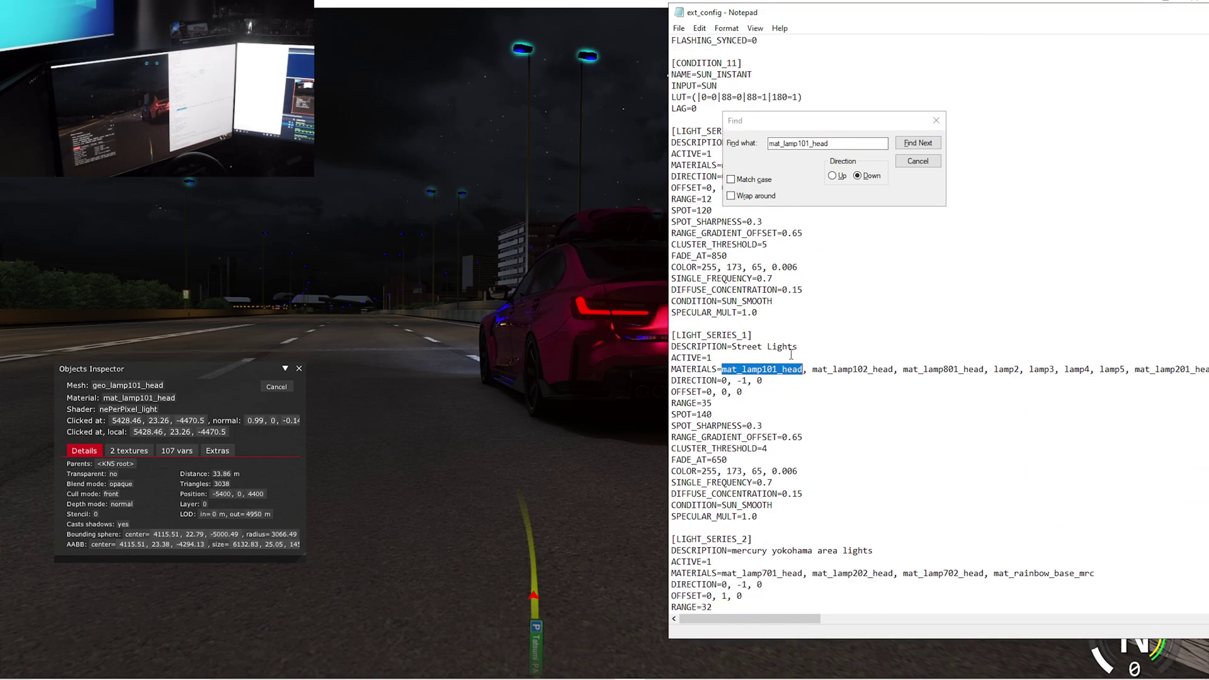
pyautogui.moveTo(716, 472); pyautogui.dragTo(703, 470)
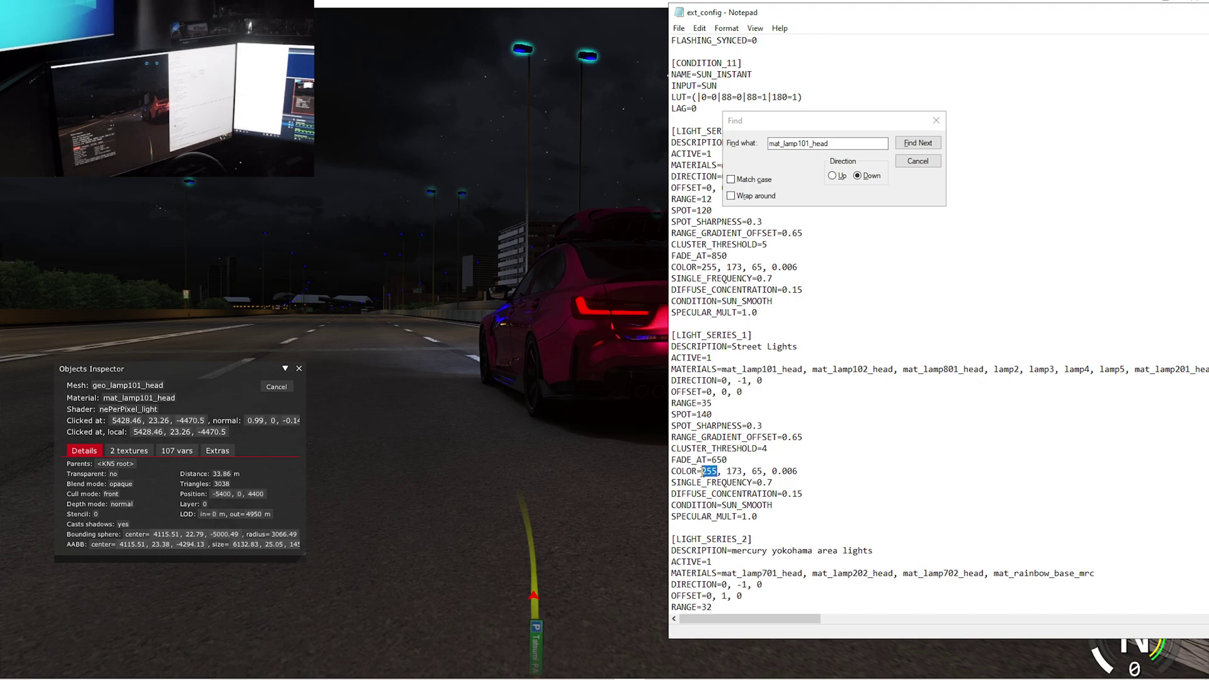
pyautogui.write('10')
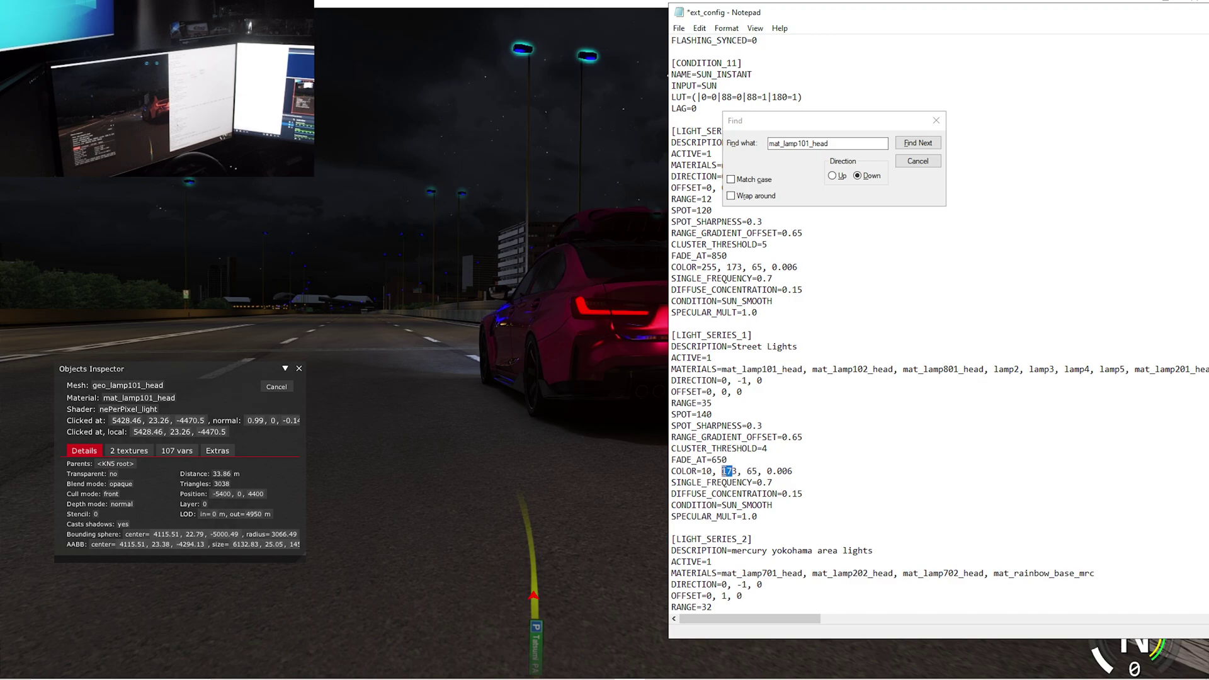
pyautogui.moveTo(737, 472)
pyautogui.mouseDown()
pyautogui.moveTo(722, 472)
pyautogui.moveTo(741, 471)
pyautogui.mouseUp()
pyautogui.write('10, 200')
pyautogui.click(679, 27)
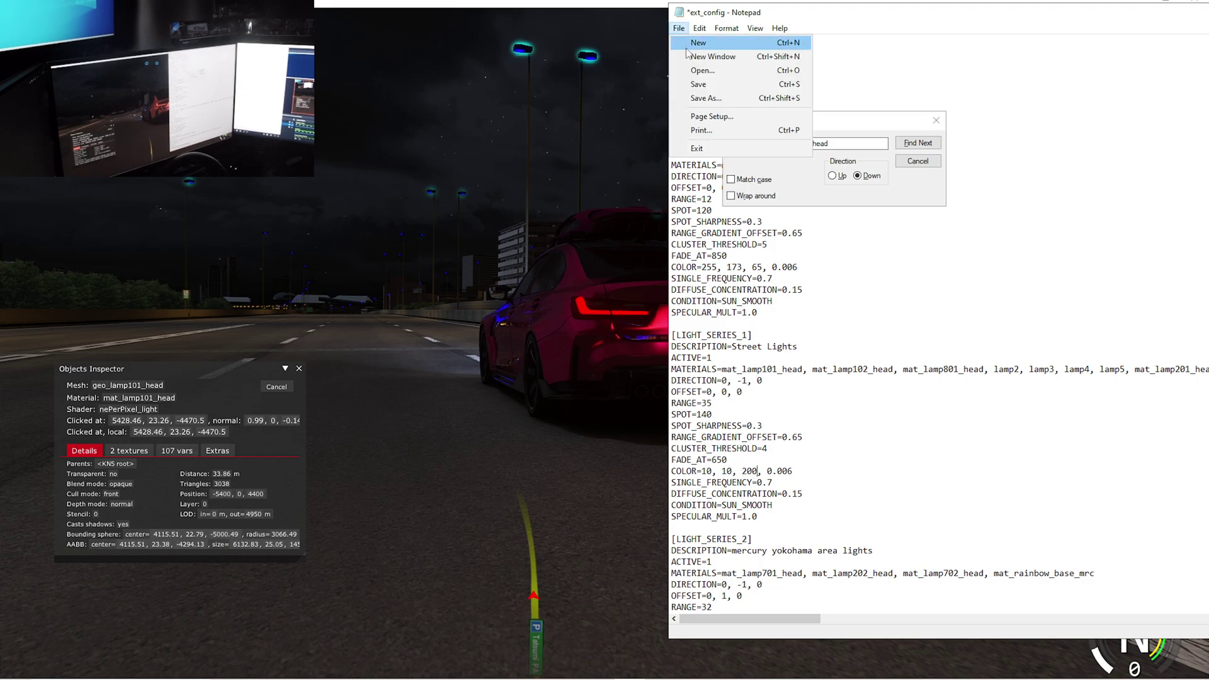
pyautogui.click(692, 83)
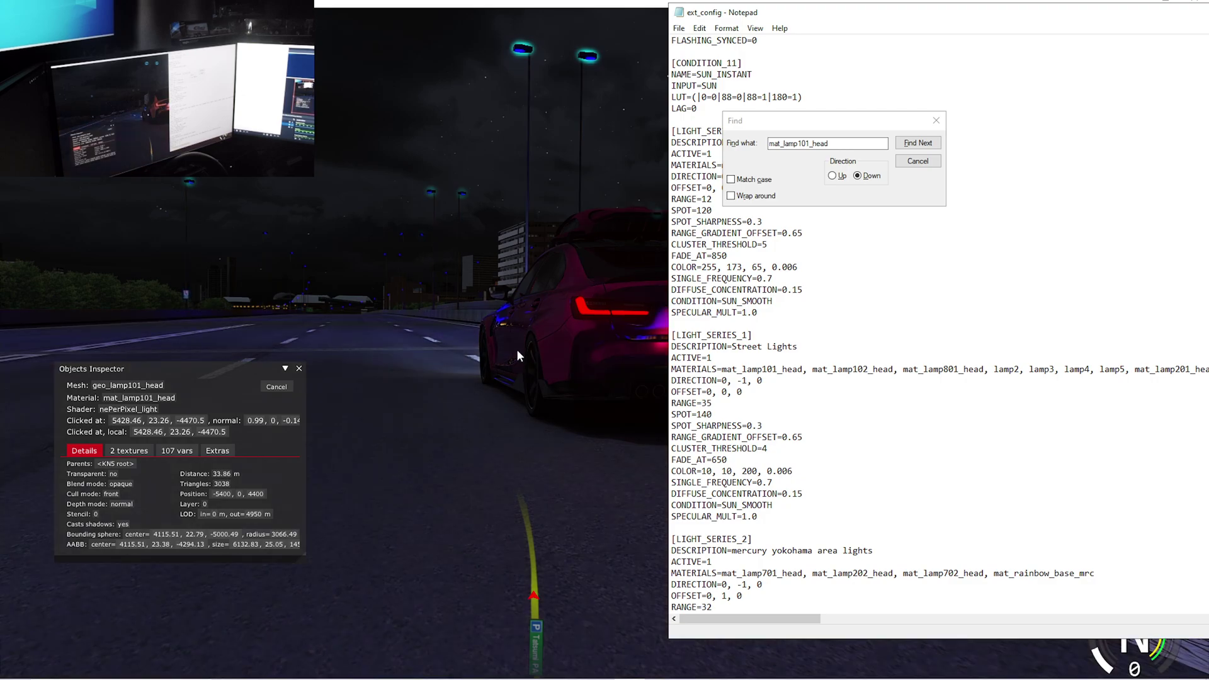
# Step: Examine the light cast on the road around the car, and return to the COLOR line of LIGHT_SERIES_1
pyautogui.click(517, 349)
pyautogui.moveTo(512, 345); pyautogui.dragTo(1082, 386)
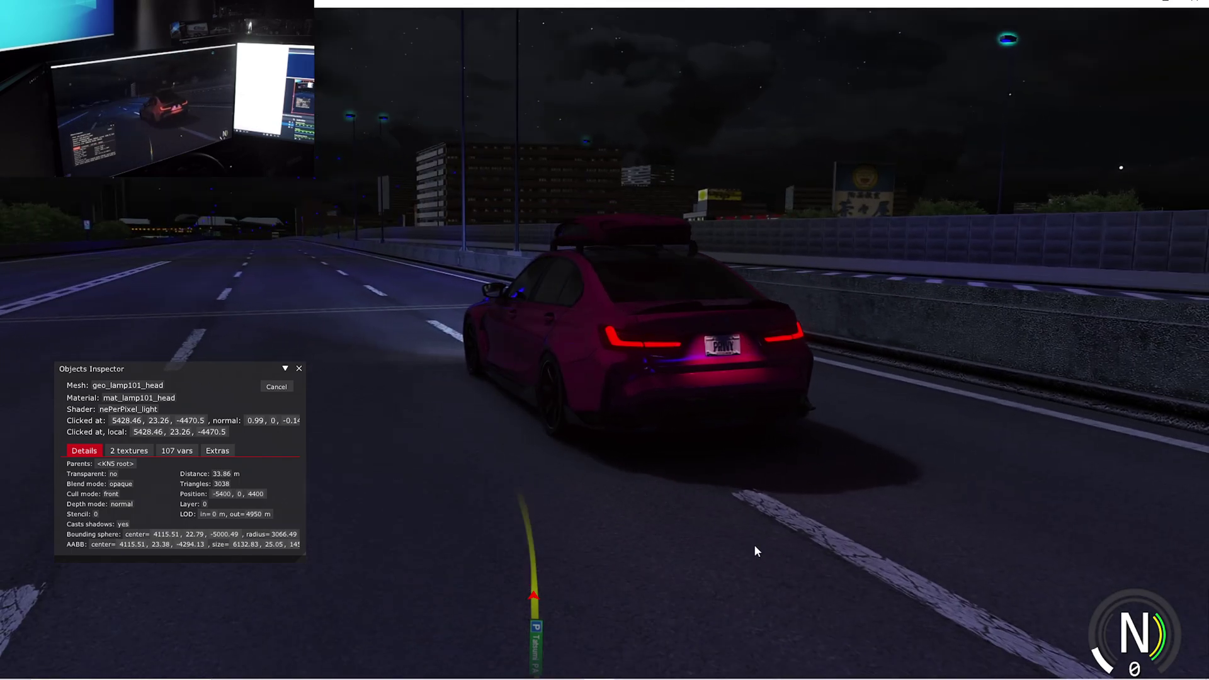
pyautogui.click(629, 667)
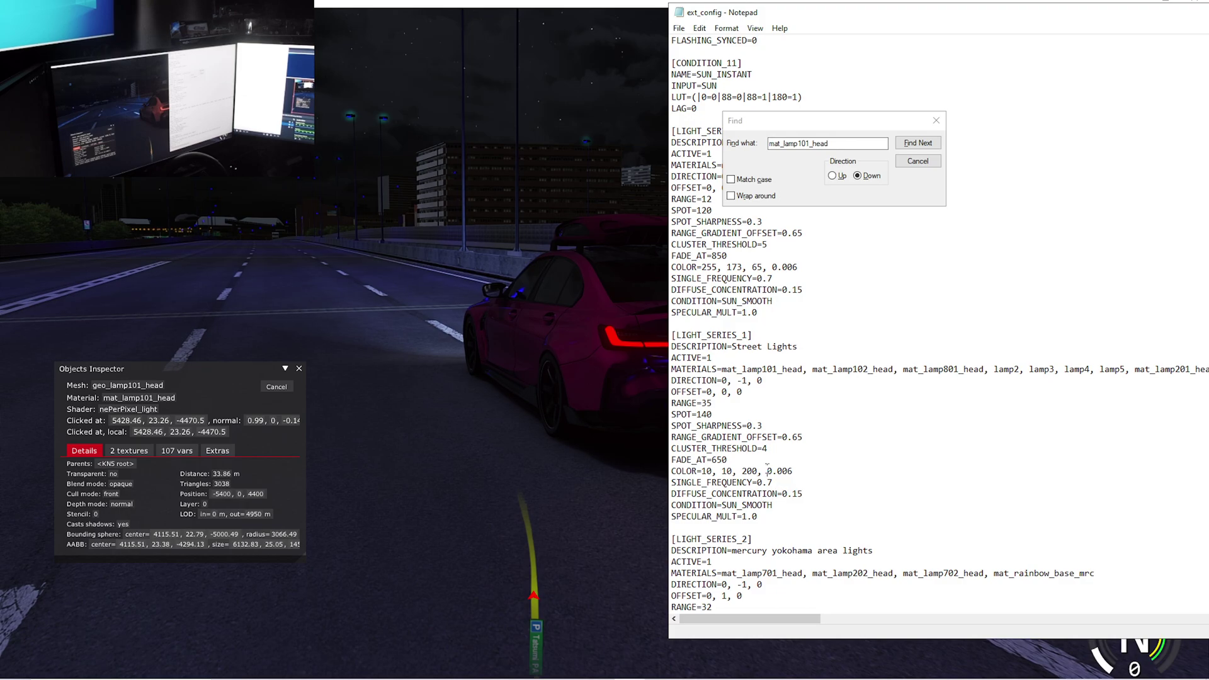
pyautogui.click(766, 470)
pyautogui.rightClick(775, 500)
# Step: Try a RANGE of 70 for LIGHT_SERIES_1, save ext_config and check the lighting in the game
pyautogui.click(716, 404)
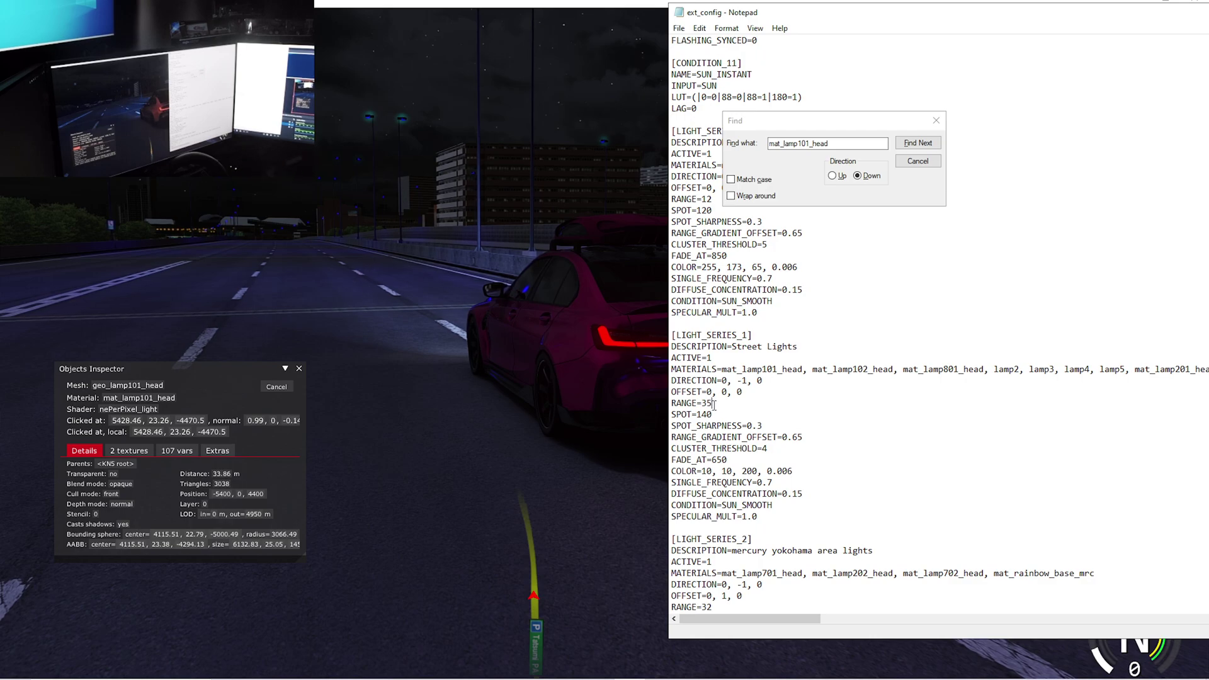
pyautogui.moveTo(714, 404); pyautogui.dragTo(704, 403)
pyautogui.write('70')
pyautogui.click(679, 29)
pyautogui.click(699, 85)
pyautogui.click(398, 300)
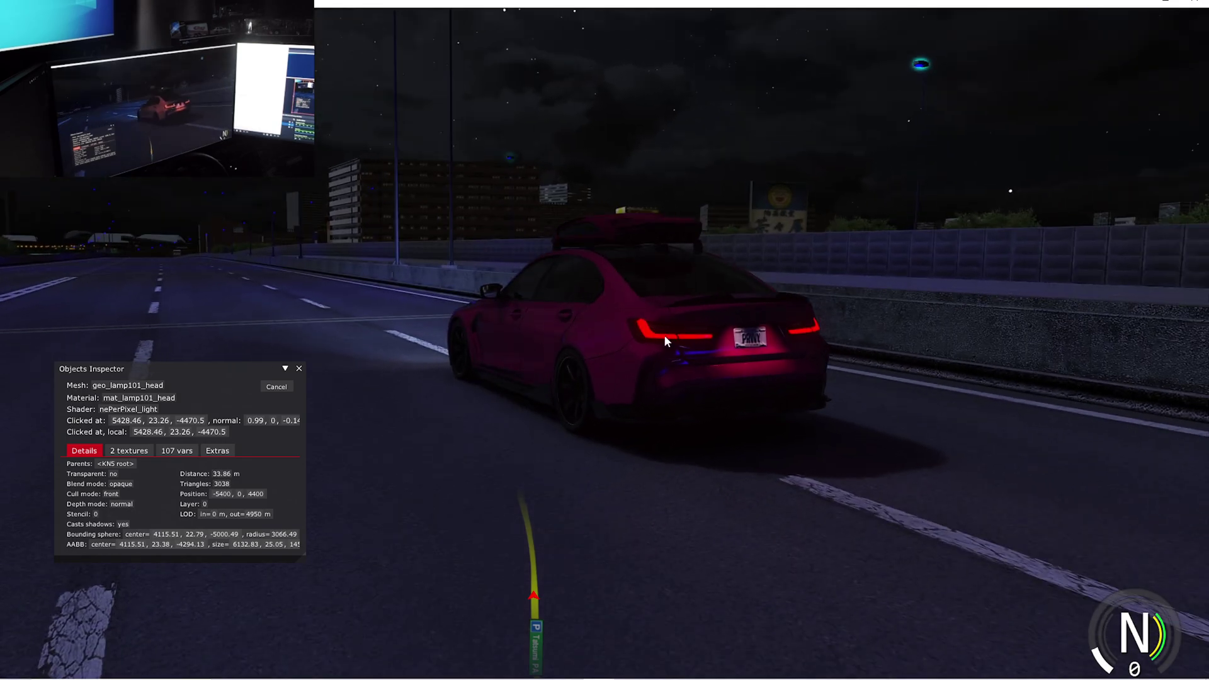
# Step: Try a RANGE of 140 for LIGHT_SERIES_1 and save ext_config
pyautogui.press('super')
pyautogui.click(626, 675)
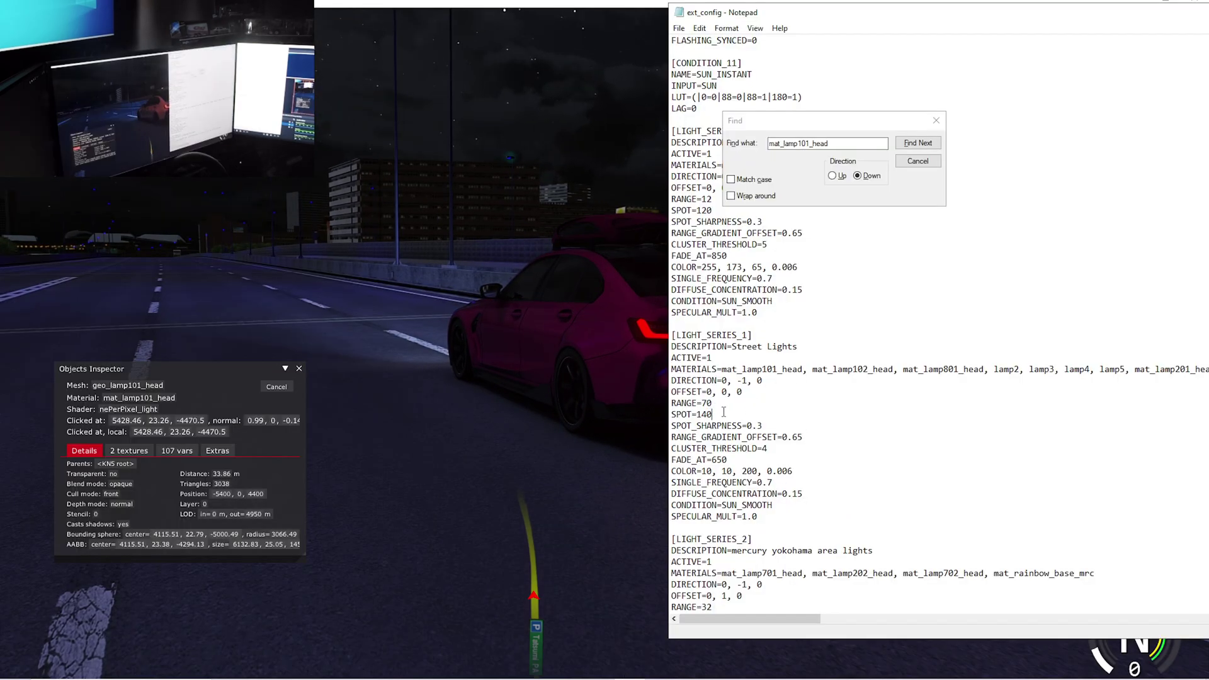
pyautogui.moveTo(713, 403); pyautogui.dragTo(702, 403)
pyautogui.write('140')
pyautogui.click(678, 29)
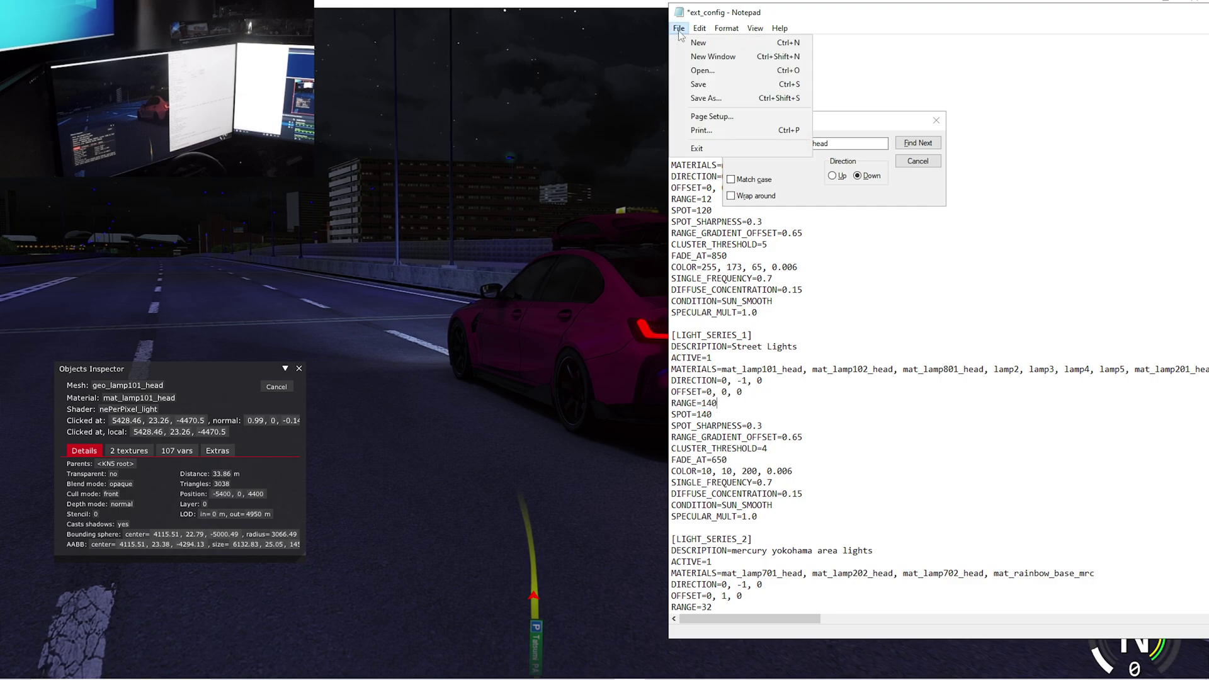
pyautogui.click(698, 84)
pyautogui.rightClick(697, 85)
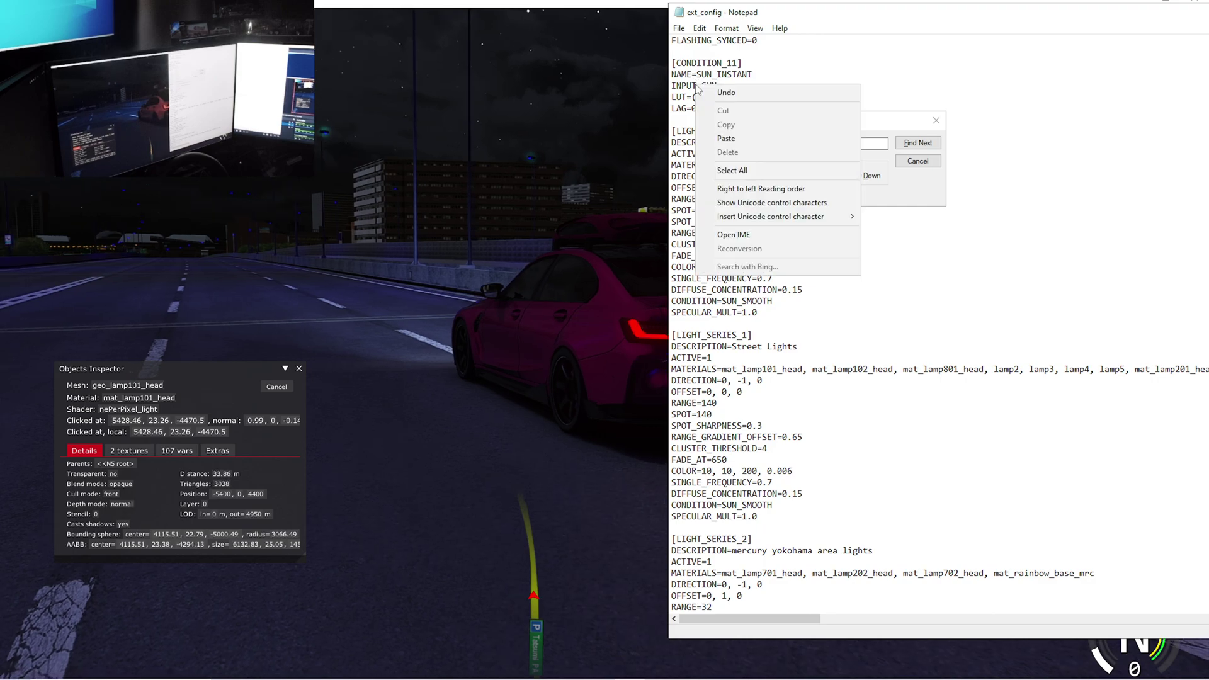
pyautogui.click(870, 302)
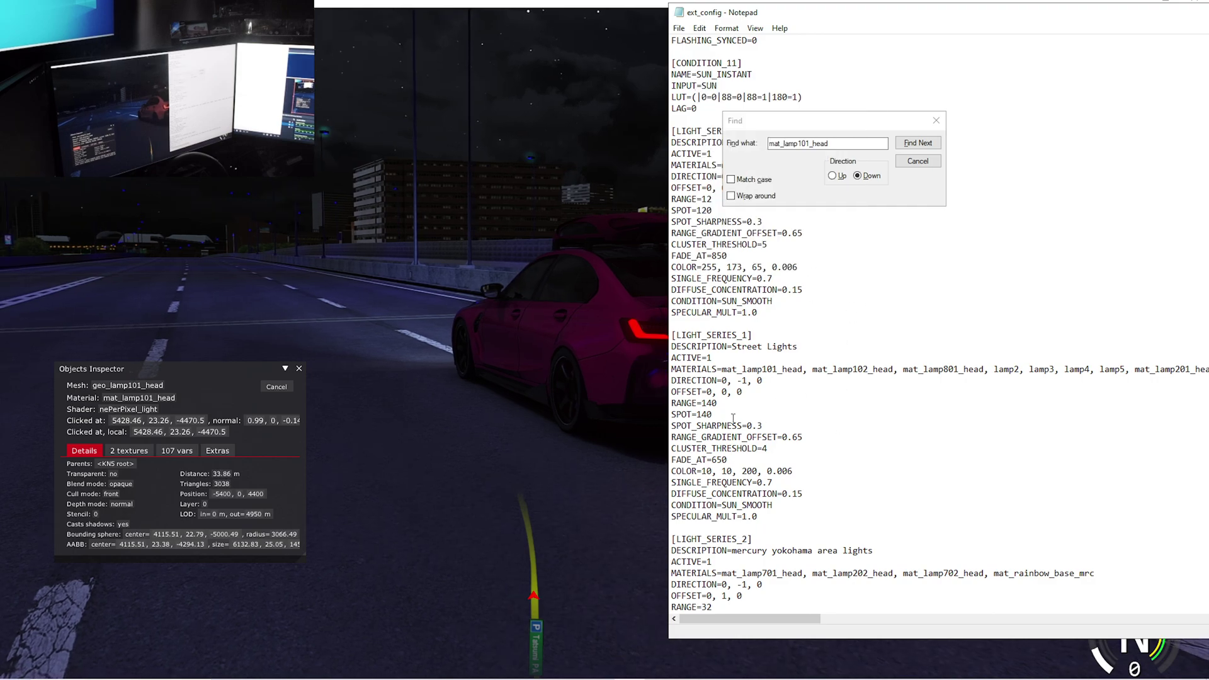
# Step: Try a SPOT value of 200 for LIGHT_SERIES_1 and save ext_config
pyautogui.moveTo(718, 415); pyautogui.dragTo(698, 415)
pyautogui.write('200')
pyautogui.click(679, 29)
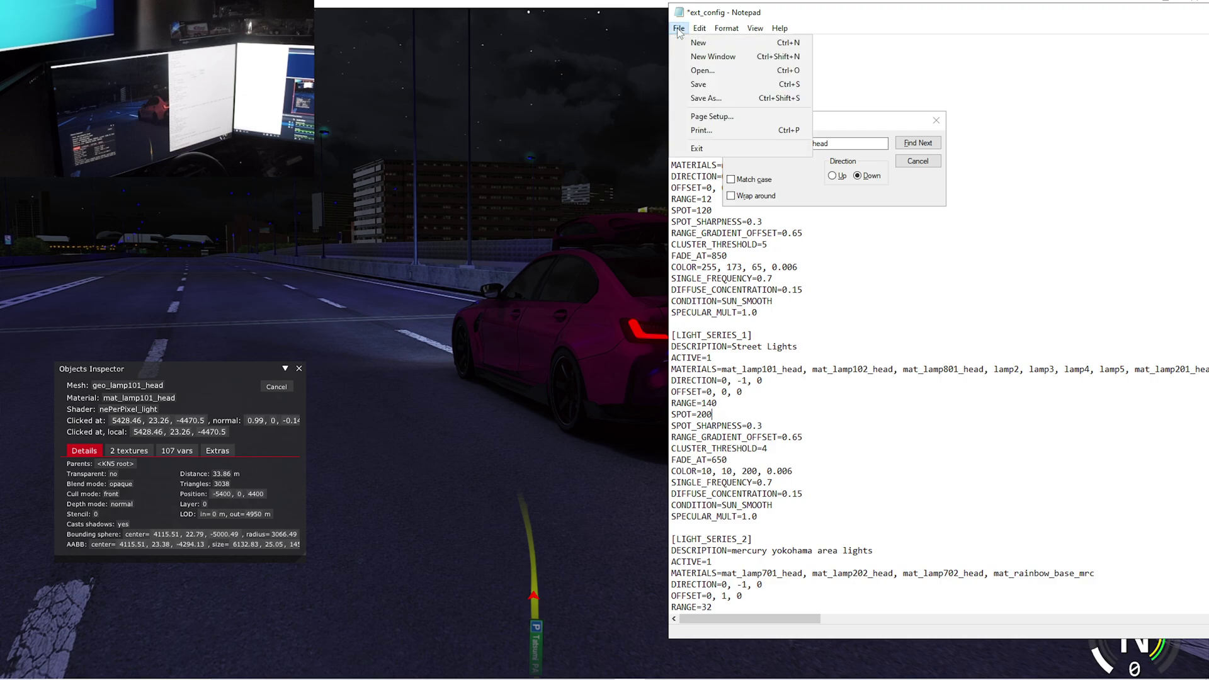
pyautogui.click(698, 83)
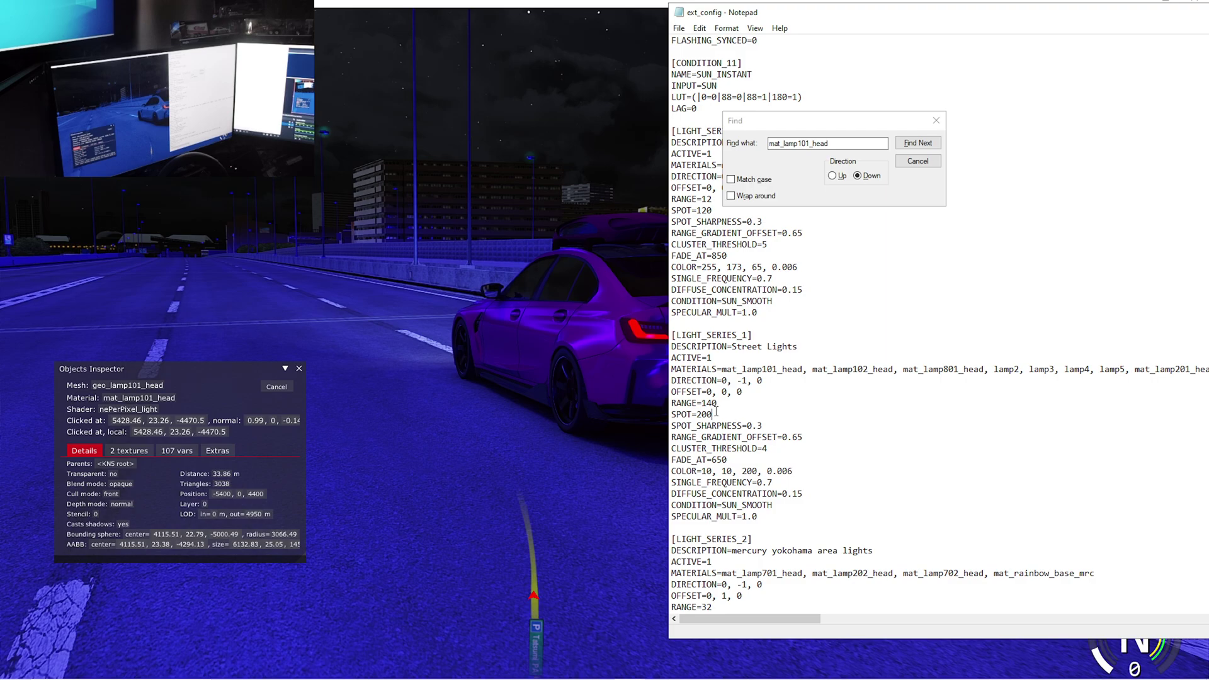
# Step: Set SPOT to 100 and RANGE to 10 in LIGHT_SERIES_1, save ext_config and check the street lighting in the game
pyautogui.moveTo(715, 412); pyautogui.dragTo(697, 413)
pyautogui.write('100')
pyautogui.doubleClick(711, 404)
pyautogui.write('10')
pyautogui.click(679, 29)
pyautogui.click(700, 86)
pyautogui.click(422, 345)
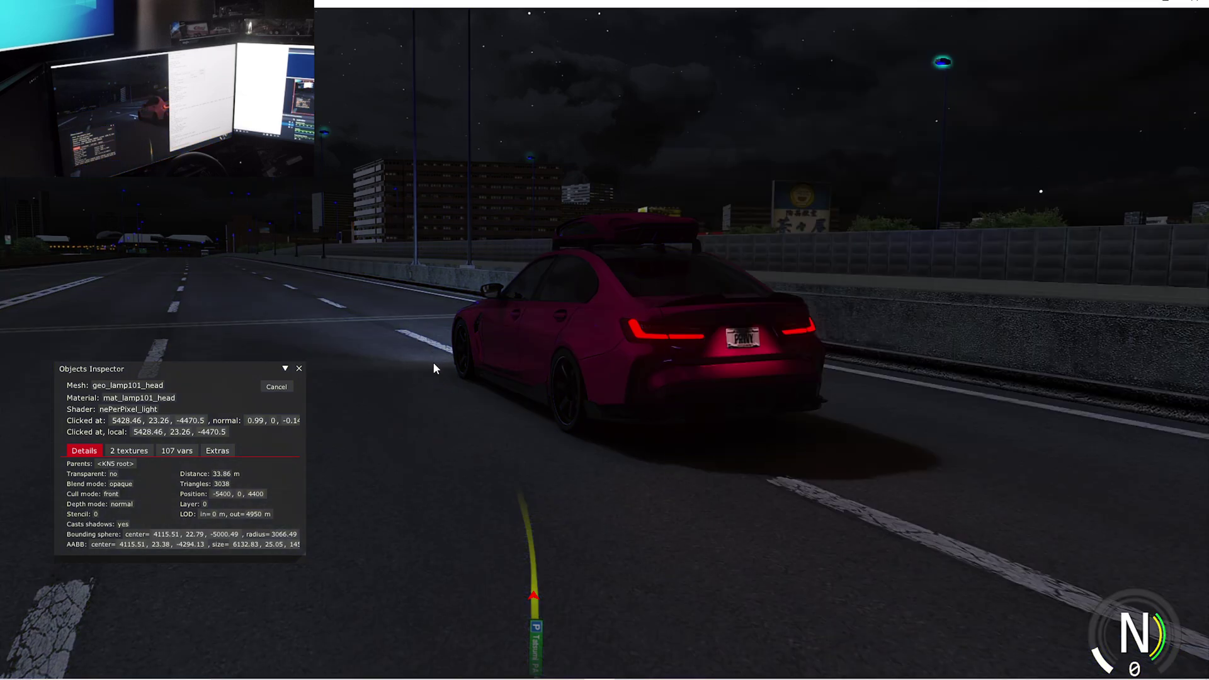
pyautogui.moveTo(514, 434); pyautogui.dragTo(326, 352)
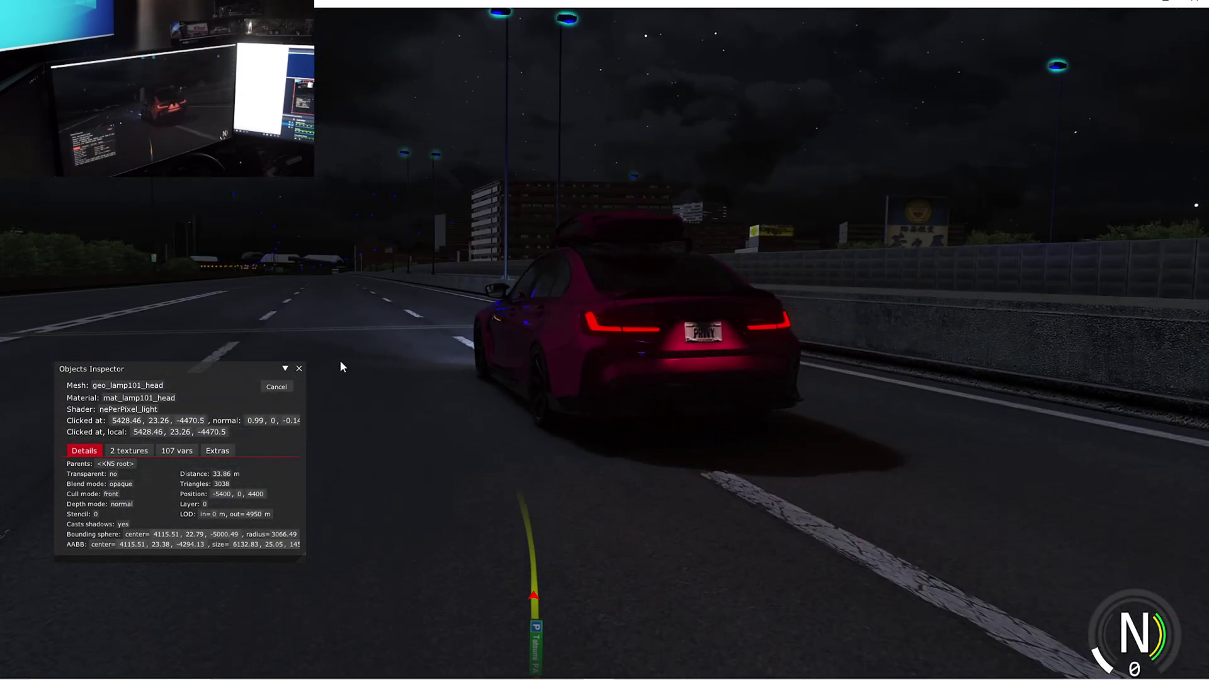
# Step: Set the RANGE of LIGHT_SERIES_1 to 45 and save ext_config
pyautogui.press('super')
pyautogui.click(630, 669)
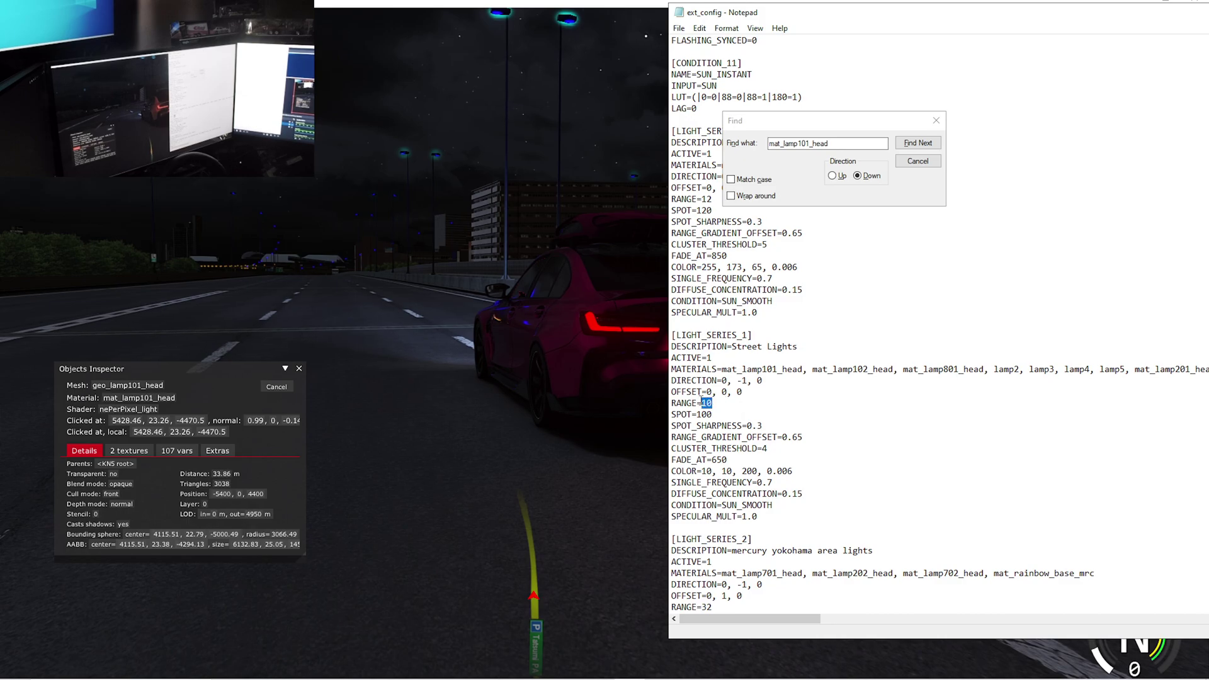
pyautogui.write('45')
pyautogui.click(679, 29)
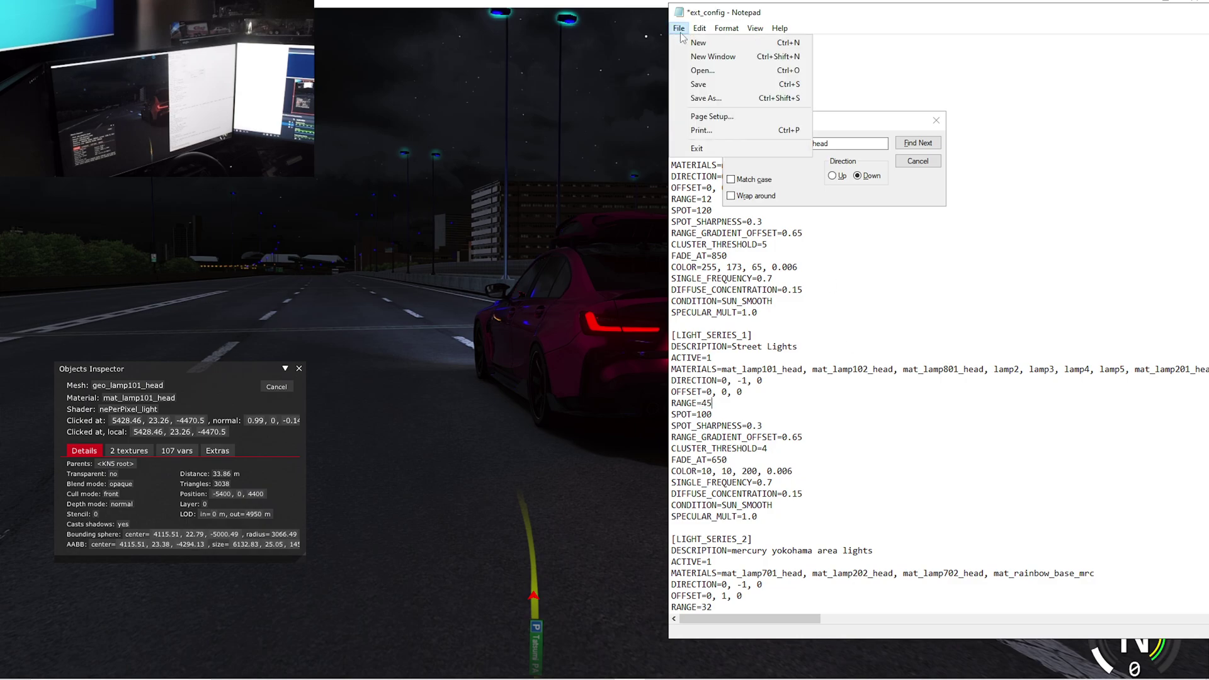
pyautogui.click(699, 88)
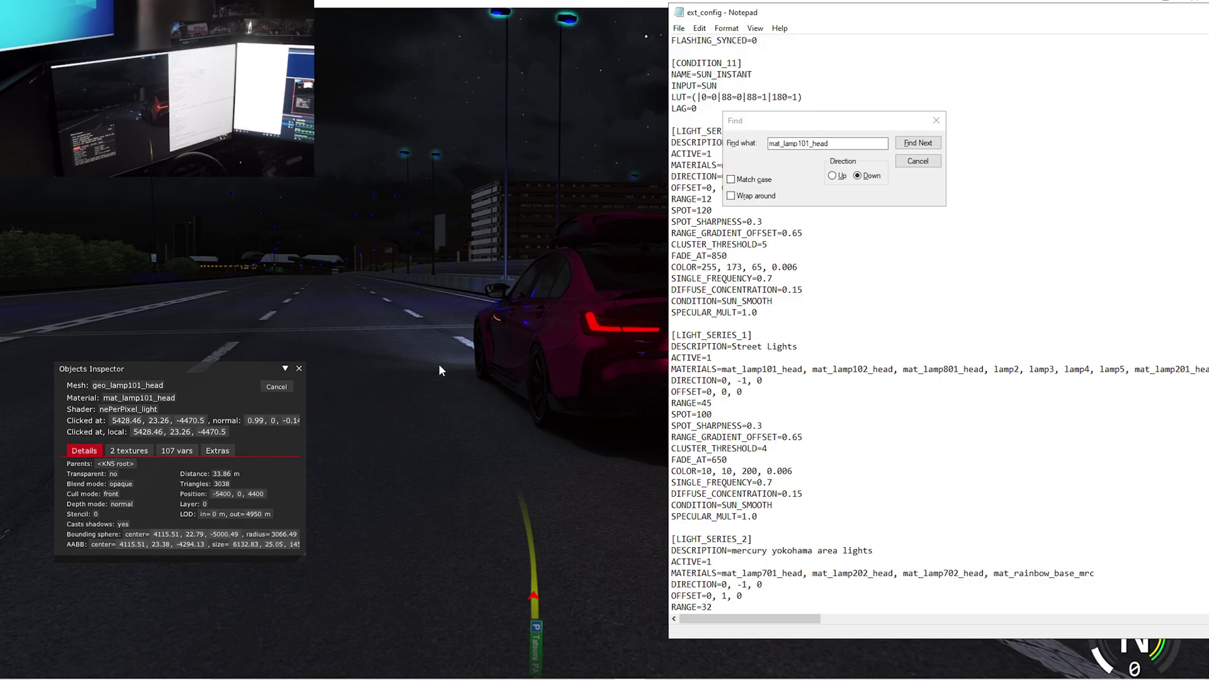
# Step: Examine the lighting around the car and review the RANGE, DIRECTION, OFFSET and RANGE_GRADIENT_OFFSET lines of LIGHT_SERIES_1
pyautogui.moveTo(440, 291); pyautogui.dragTo(618, 505)
pyautogui.hotkey('alt', 'Tab')
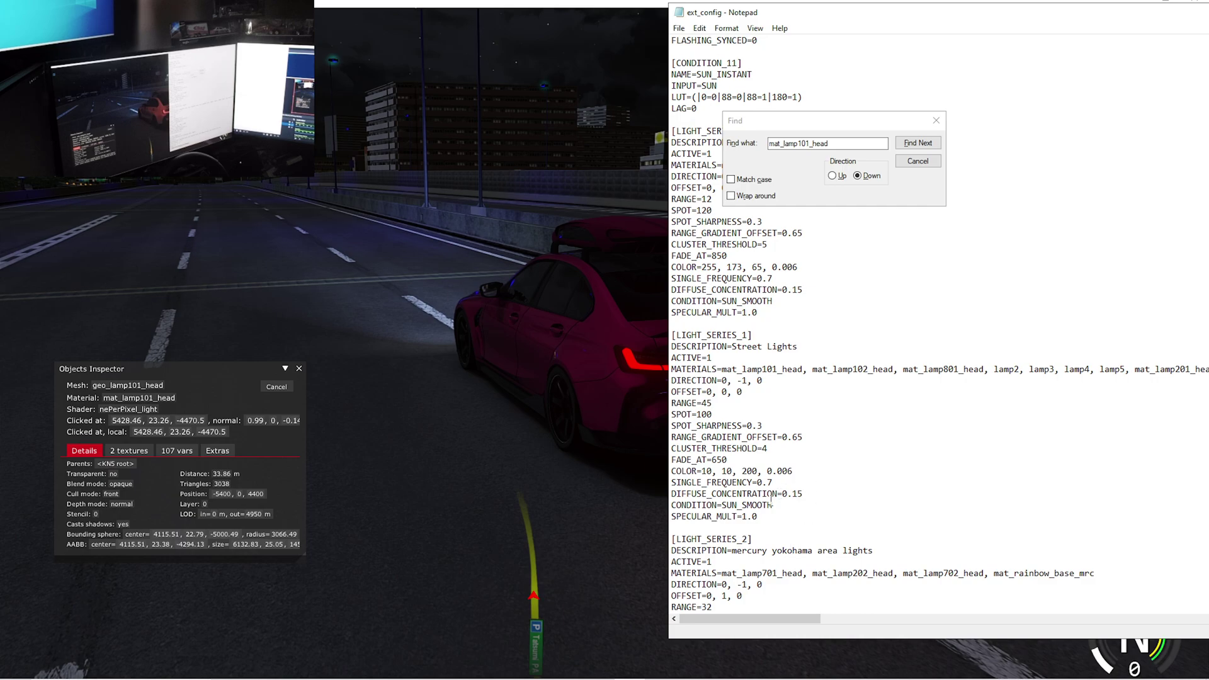
pyautogui.scroll(1, 782, 440)
pyautogui.click(781, 441)
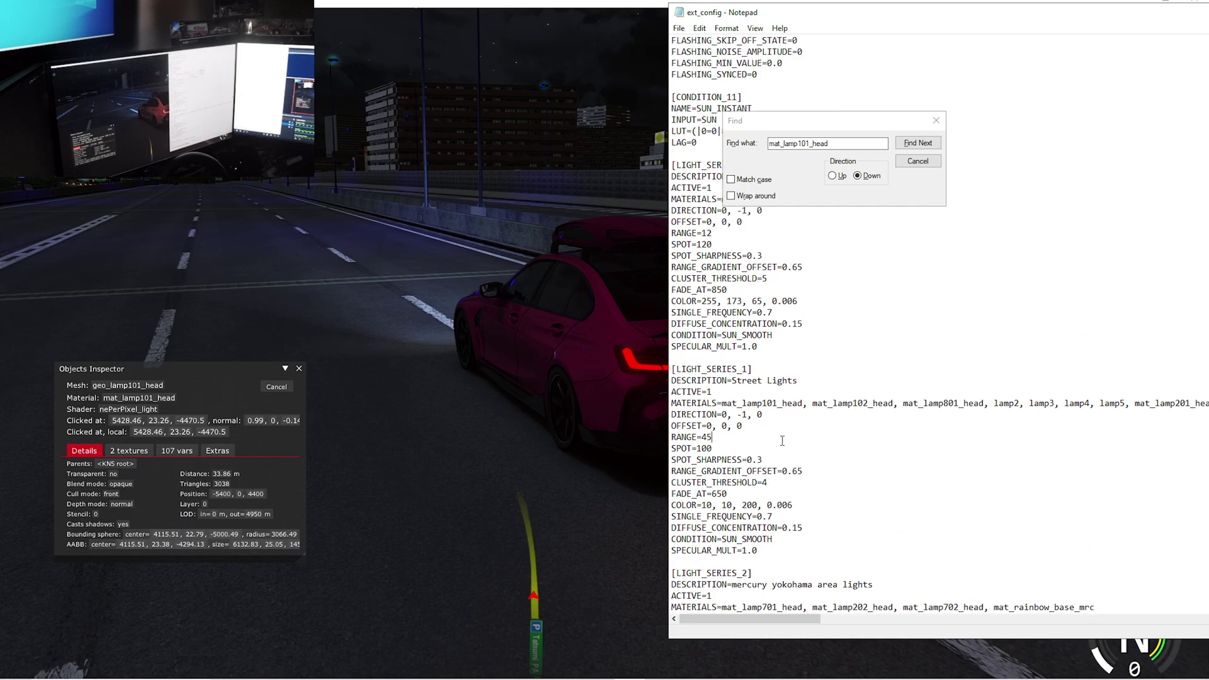
pyautogui.rightClick(782, 441)
pyautogui.click(769, 413)
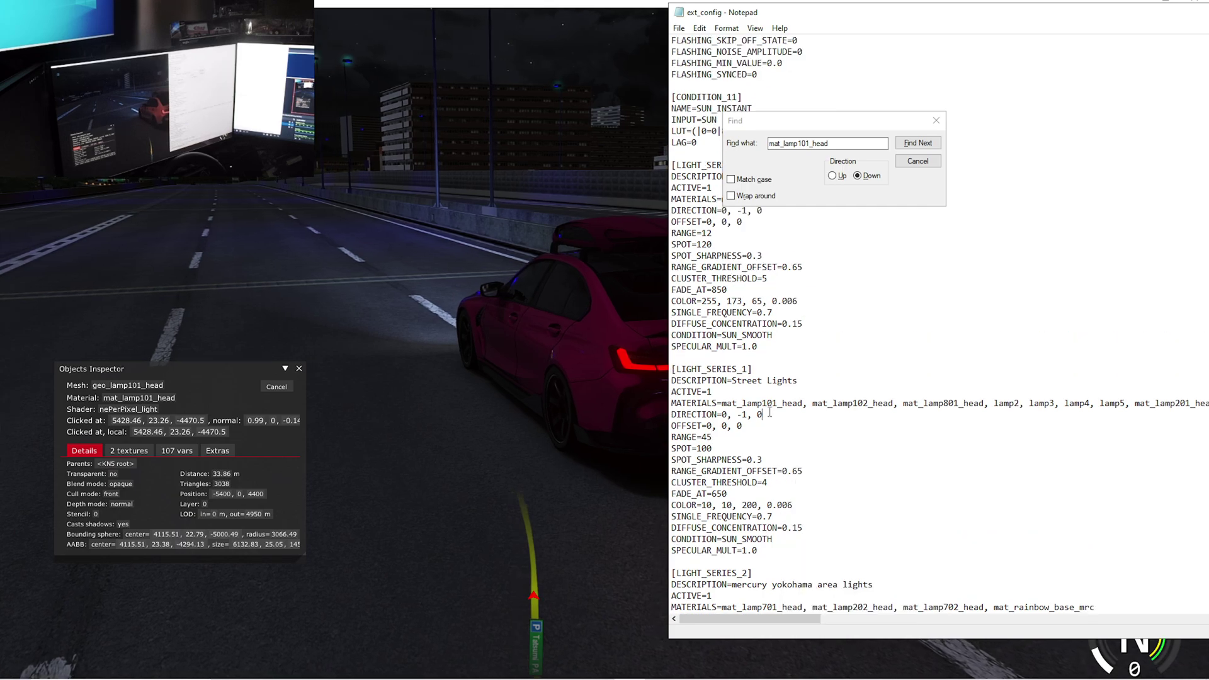
pyautogui.click(766, 429)
pyautogui.click(779, 471)
# Step: Try a last COLOR value of 0.1 for LIGHT_SERIES_1, save ext_config and check the street lighting in the game
pyautogui.moveTo(769, 122); pyautogui.dragTo(888, 125)
pyautogui.moveTo(783, 10); pyautogui.dragTo(737, 14)
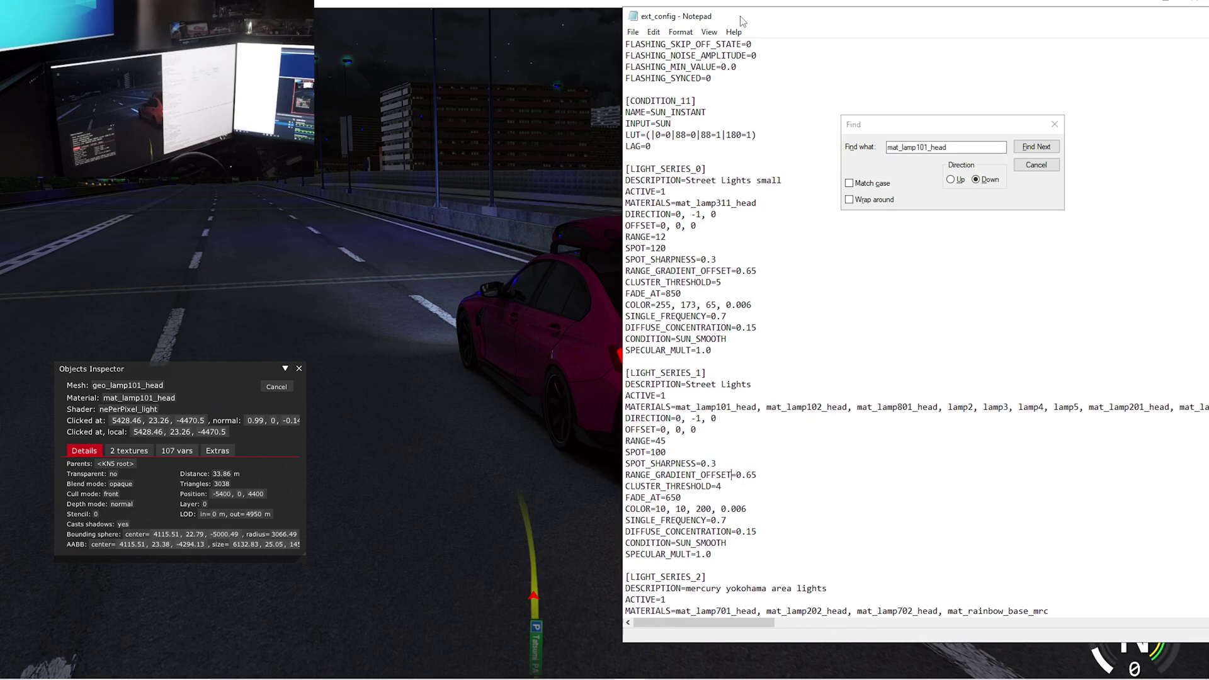
pyautogui.scroll(-3, 710, 363)
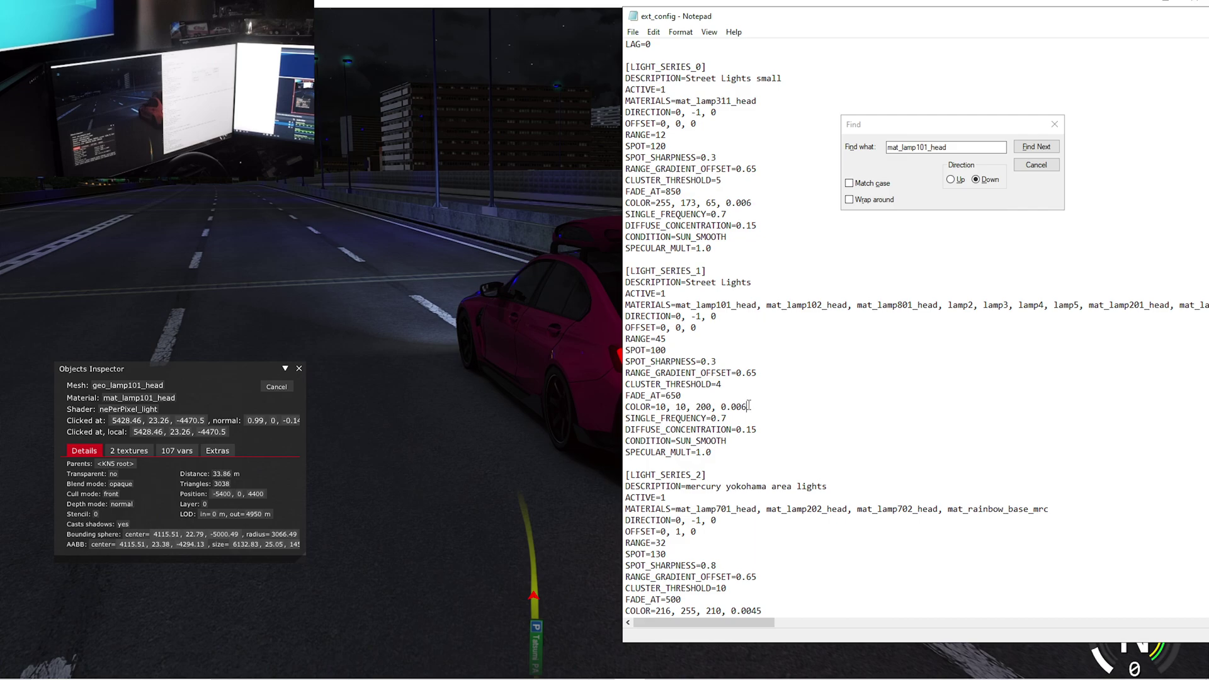
pyautogui.moveTo(748, 406); pyautogui.dragTo(720, 406)
pyautogui.click(764, 410)
pyautogui.moveTo(749, 407)
pyautogui.mouseDown()
pyautogui.moveTo(722, 407)
pyautogui.moveTo(733, 407)
pyautogui.mouseUp()
pyautogui.click(758, 409)
pyautogui.write('1')
pyautogui.click(634, 32)
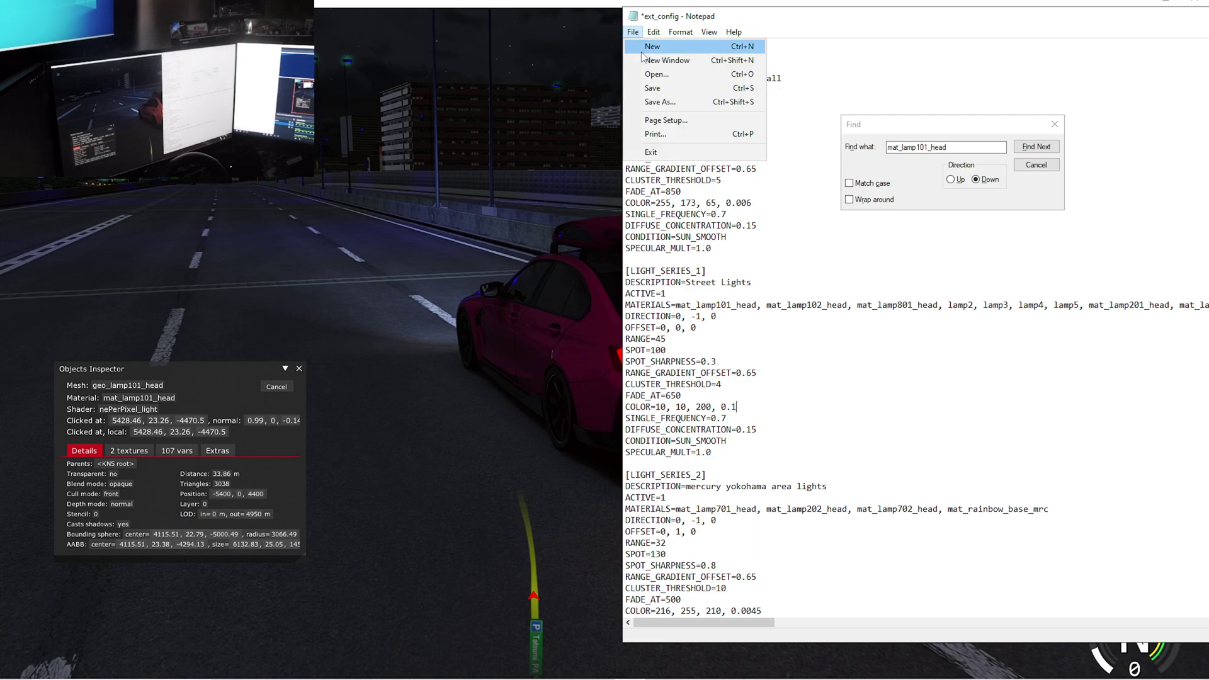
pyautogui.click(653, 85)
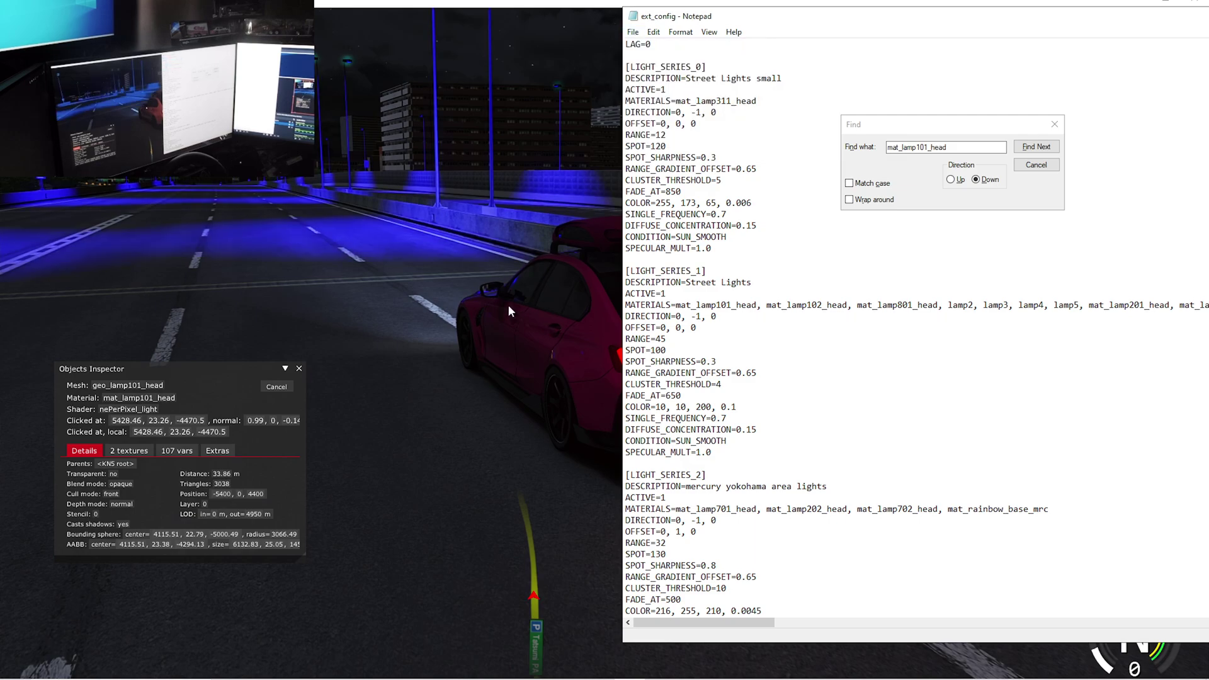
pyautogui.click(432, 329)
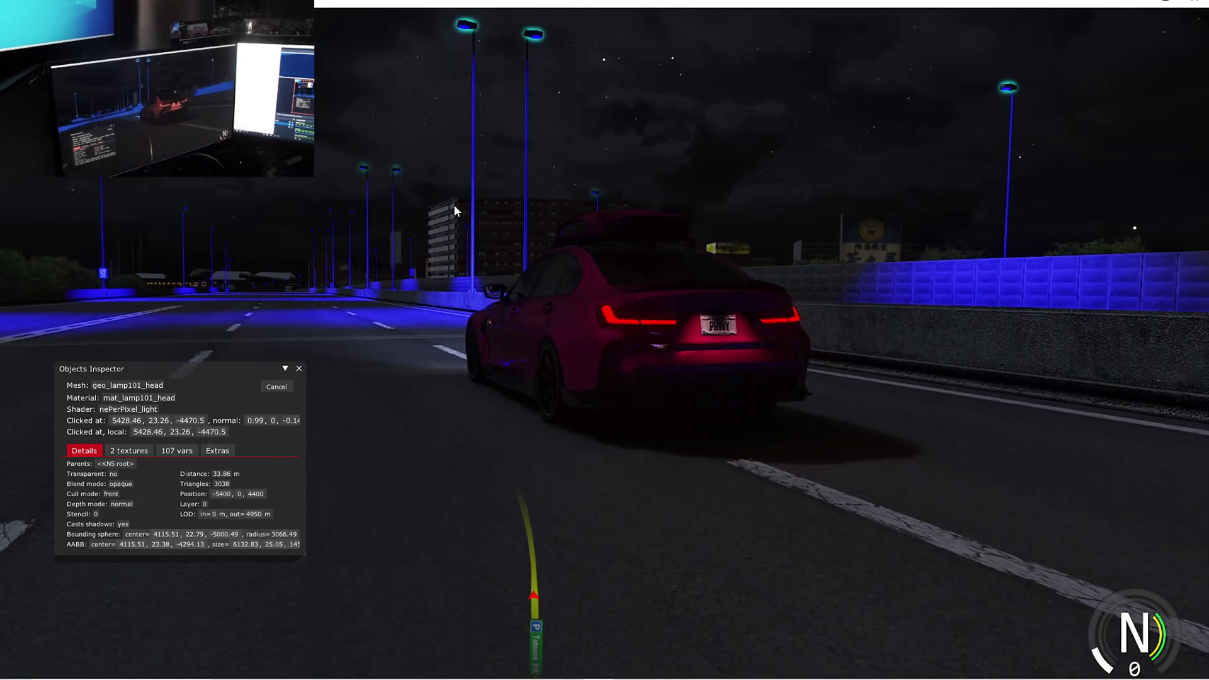
# Step: Return to ext_config, set the last COLOR value of LIGHT_SERIES_1 to 0.0.009 and save the file
pyautogui.moveTo(554, 673)
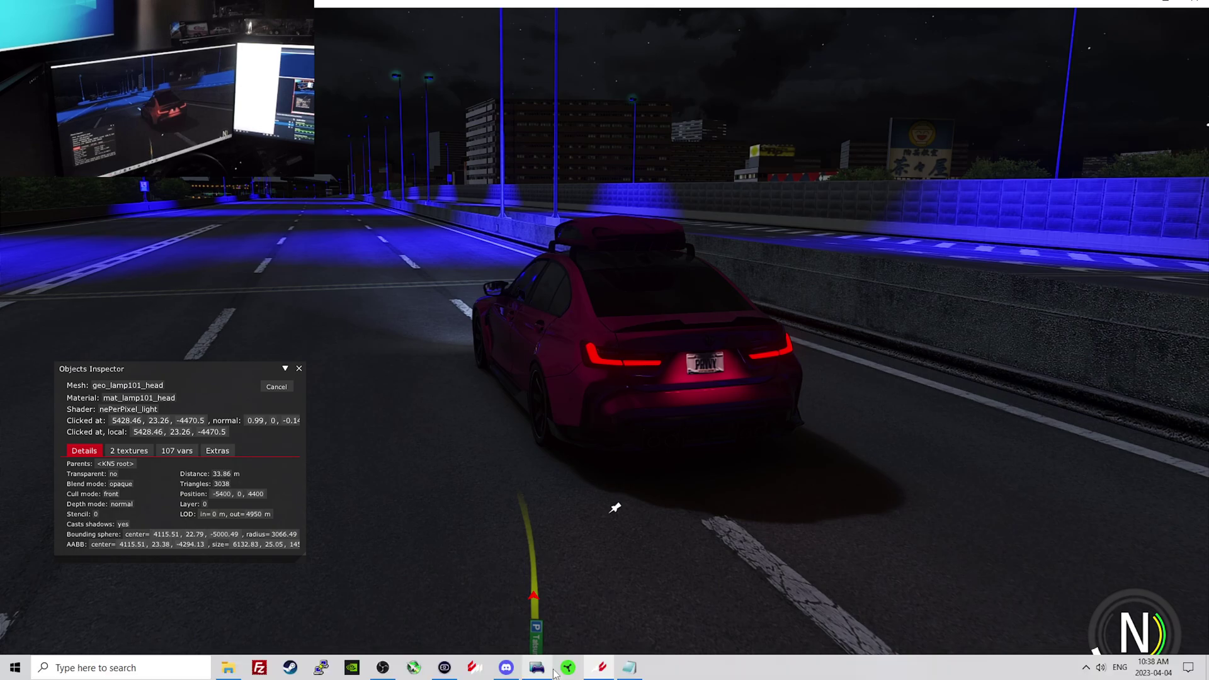
pyautogui.click(629, 667)
pyautogui.moveTo(743, 407); pyautogui.dragTo(725, 407)
pyautogui.click(743, 407)
pyautogui.click(744, 406)
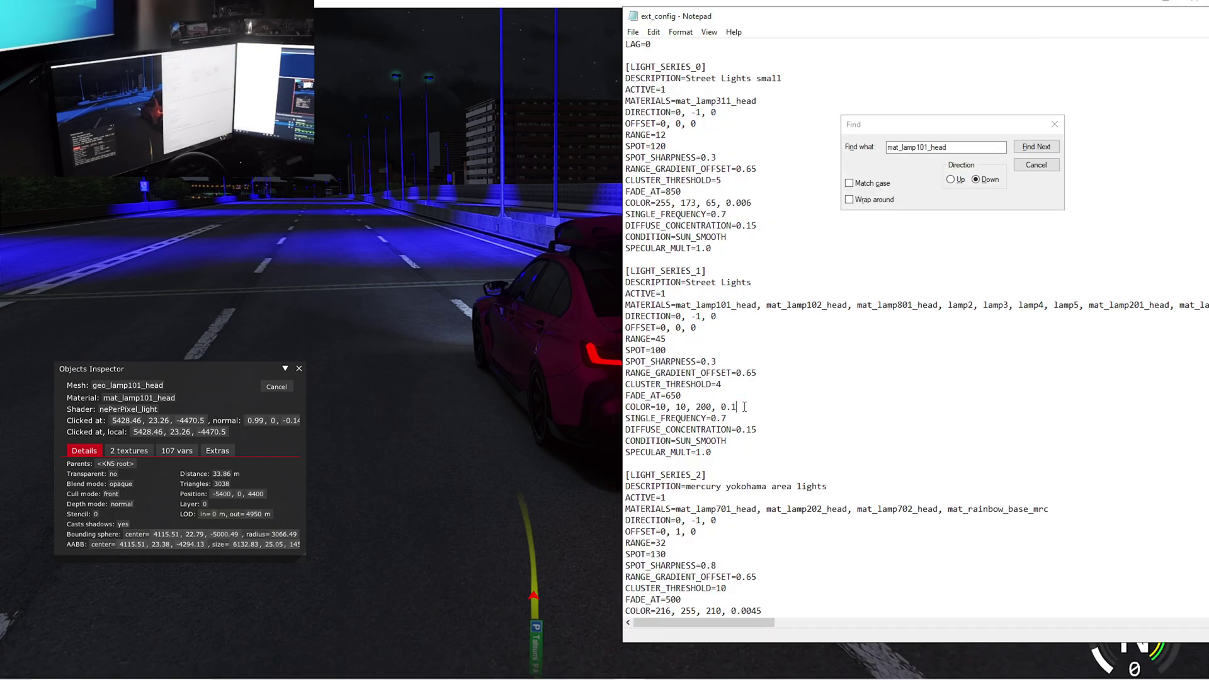
pyautogui.hotkey('shift', 'Left')
pyautogui.write('0.009')
pyautogui.click(633, 31)
pyautogui.click(673, 89)
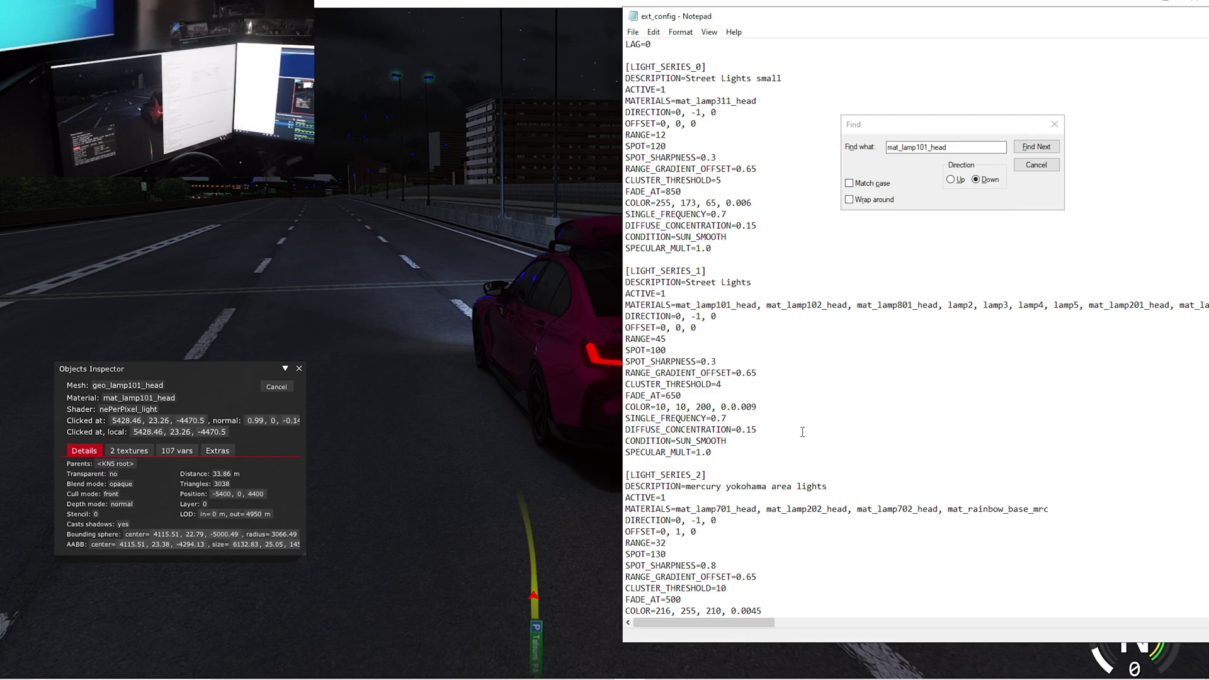
# Step: Review the other light series definitions below LIGHT_SERIES_1, from the mercury Yokohama area lights through the object illumination entries
pyautogui.moveTo(729, 442); pyautogui.dragTo(808, 428)
pyautogui.click(745, 385)
pyautogui.scroll(-4, 745, 385)
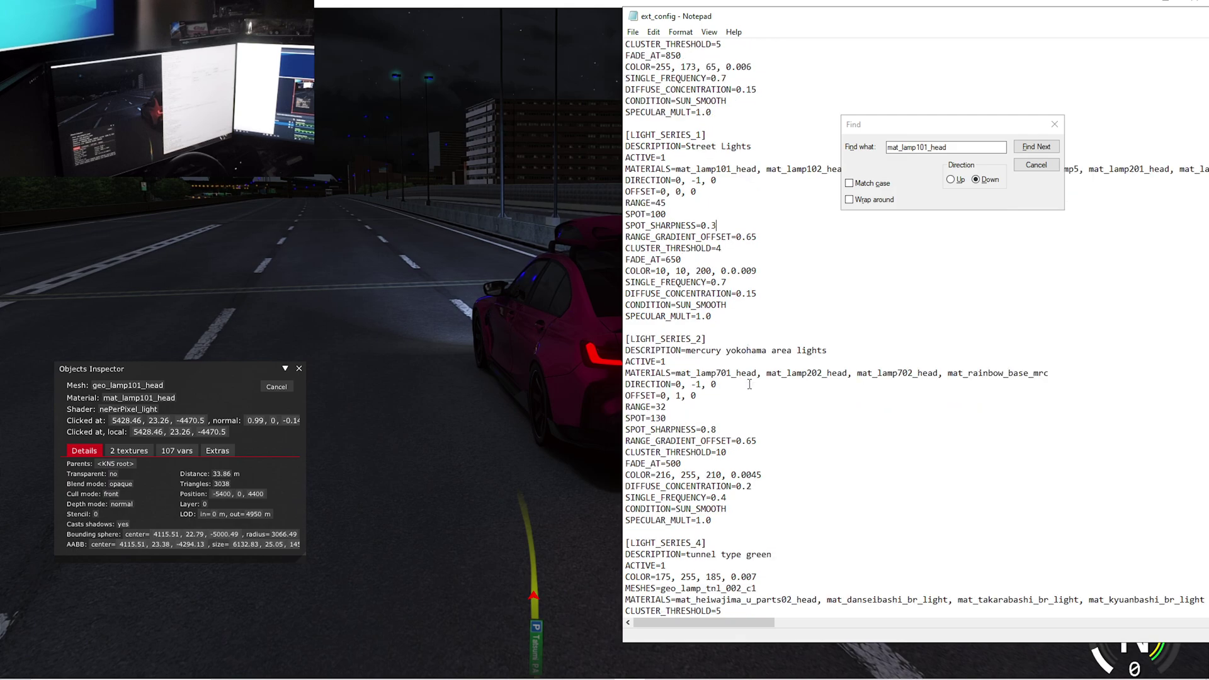
pyautogui.moveTo(626, 338); pyautogui.dragTo(752, 502)
pyautogui.click(746, 407)
pyautogui.scroll(-1, 747, 406)
pyautogui.moveTo(746, 407); pyautogui.dragTo(771, 653)
pyautogui.click(787, 425)
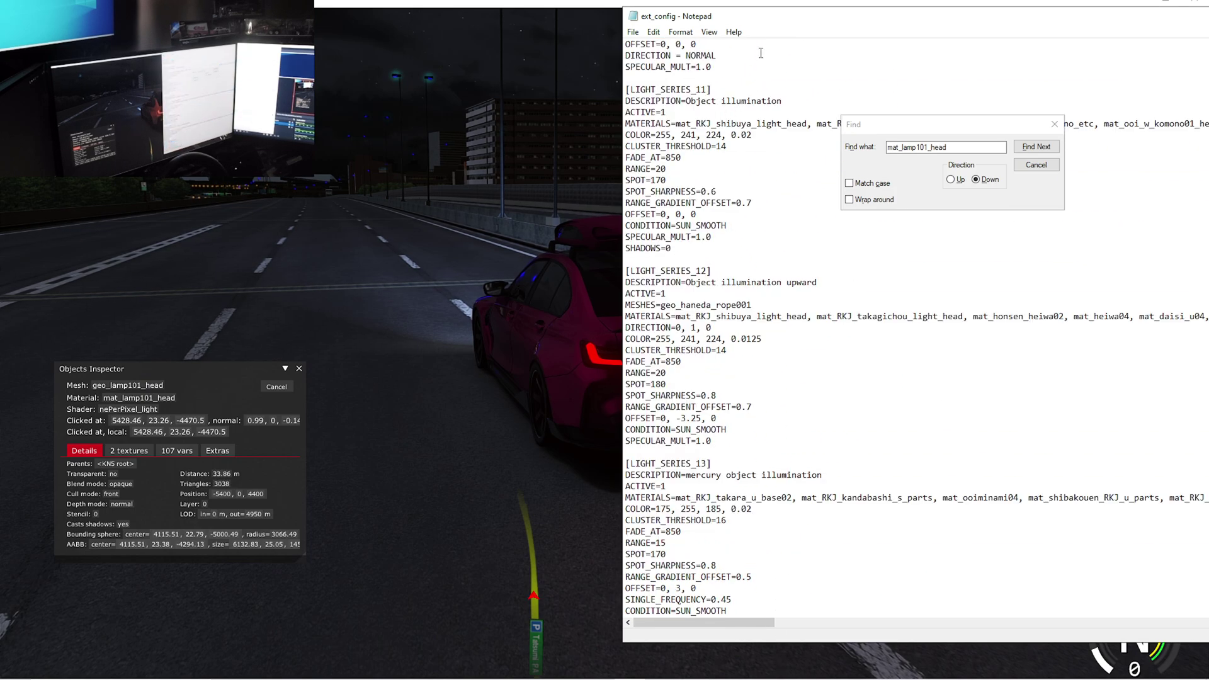
# Step: Close the Find dialog, then shrink the ext_config window and place it over the middle of the game view
pyautogui.moveTo(748, 21); pyautogui.dragTo(636, 73)
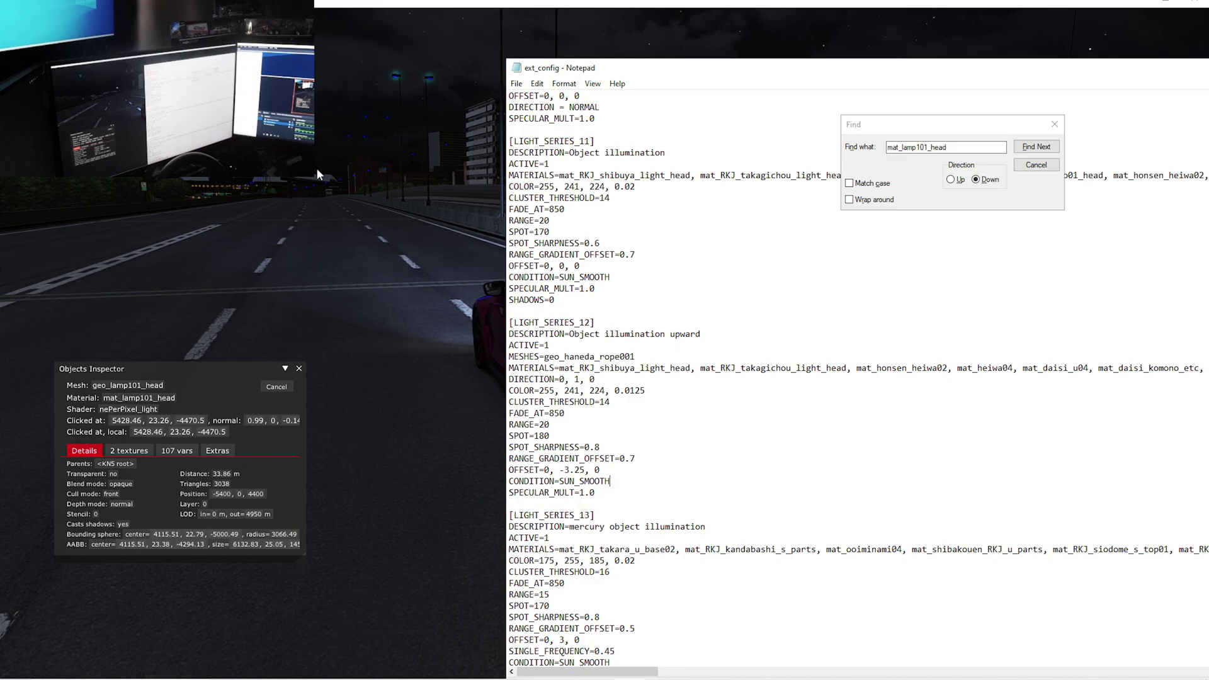
pyautogui.moveTo(672, 70); pyautogui.dragTo(499, 25)
pyautogui.click(1050, 129)
pyautogui.click(1050, 129)
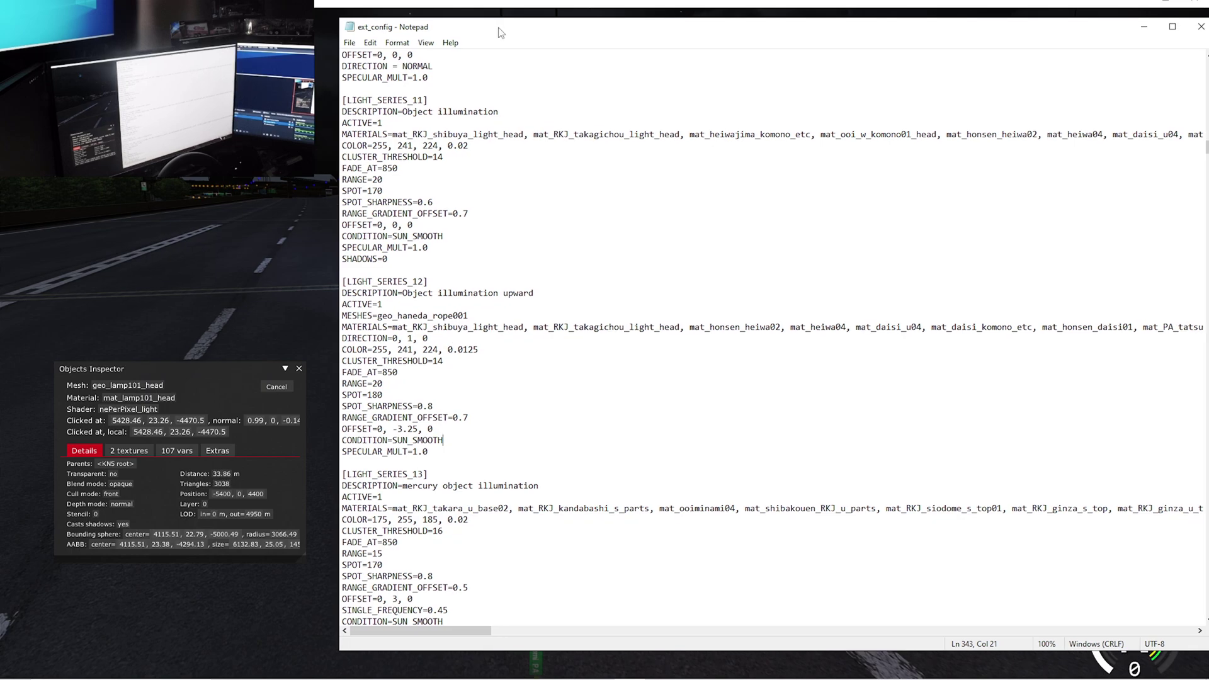
pyautogui.moveTo(342, 22); pyautogui.dragTo(528, 331)
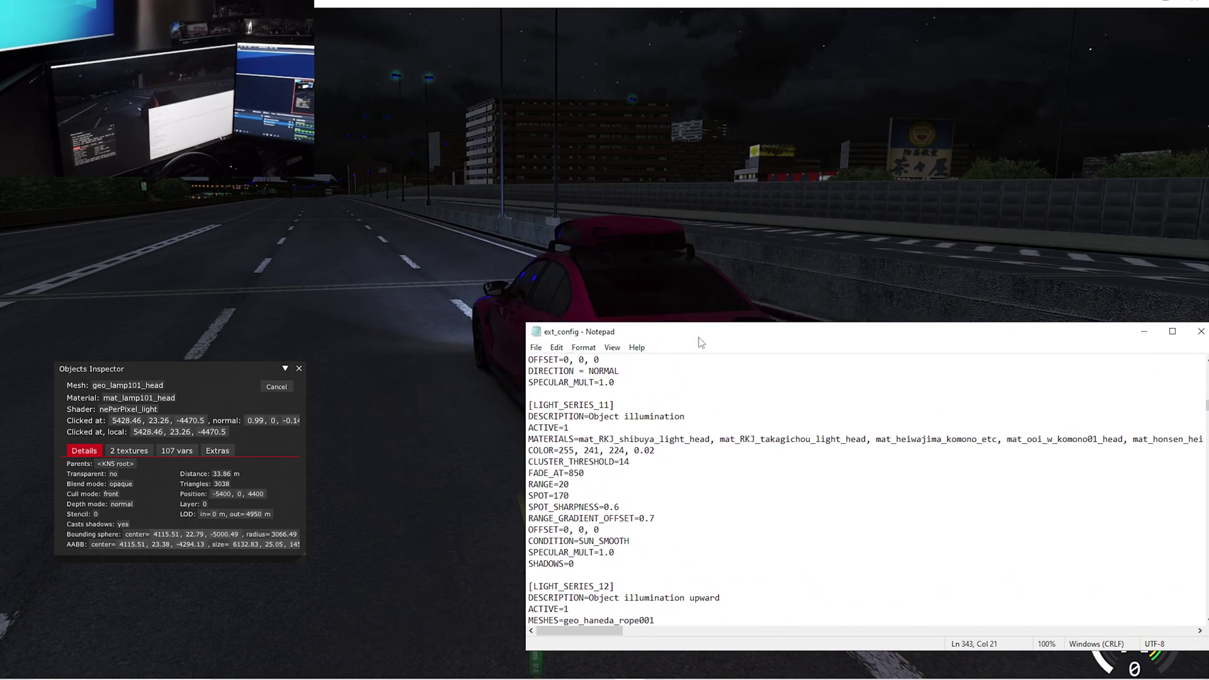
pyautogui.moveTo(696, 338); pyautogui.dragTo(577, 165)
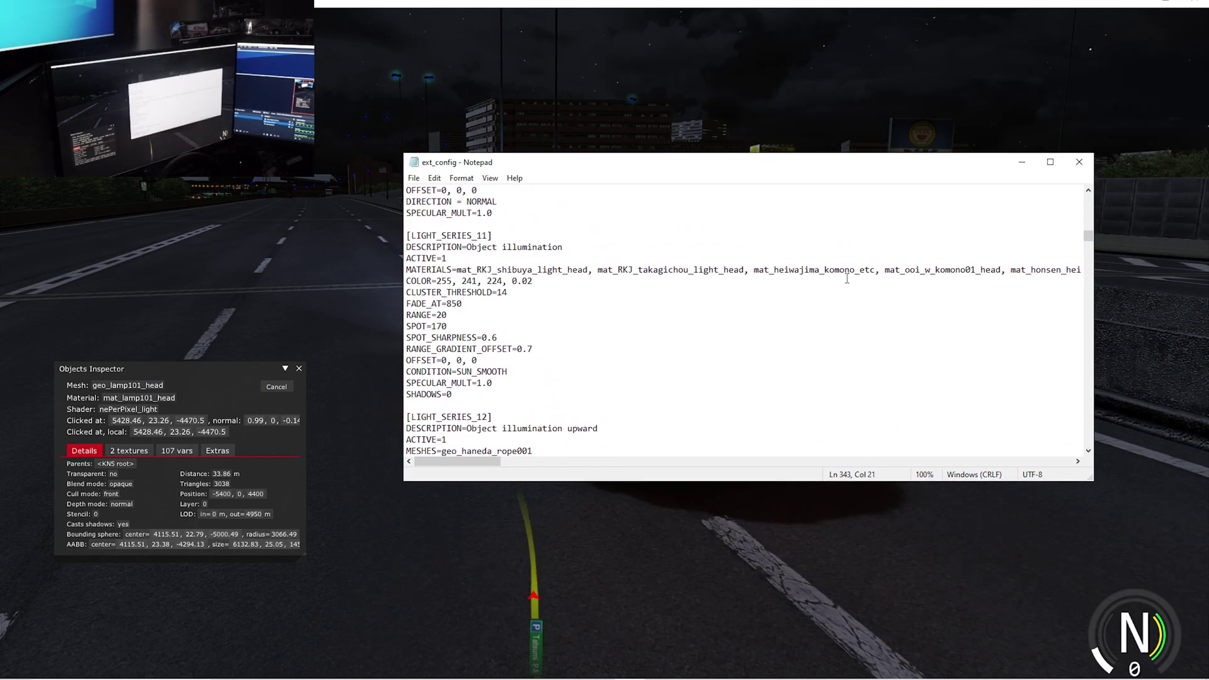